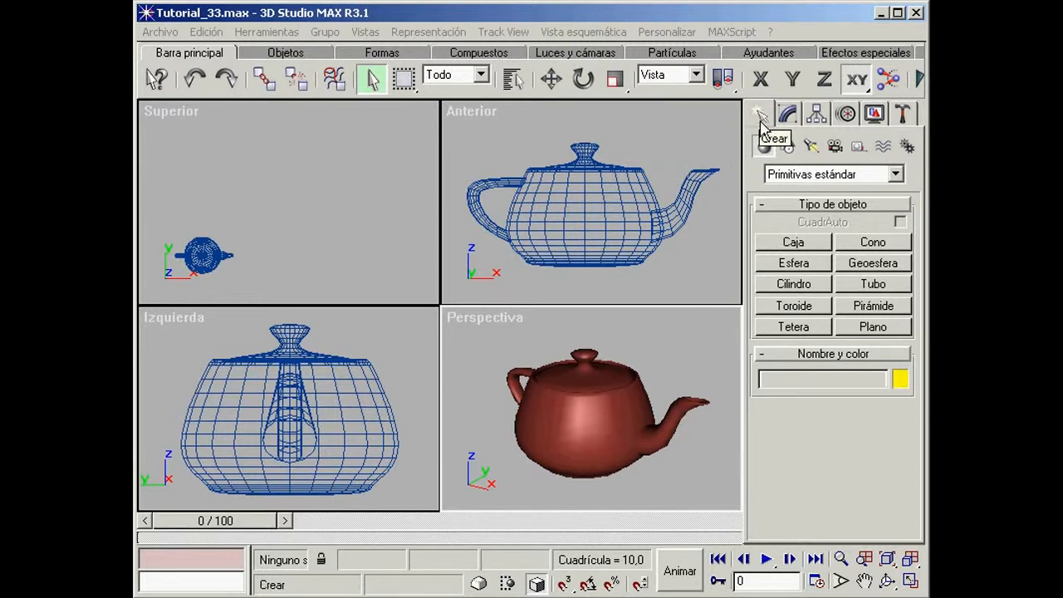
Step: Draw a six-sided polygon spline with a radius of about 136 beside the teapot in the Superior viewport
left_click(788, 147)
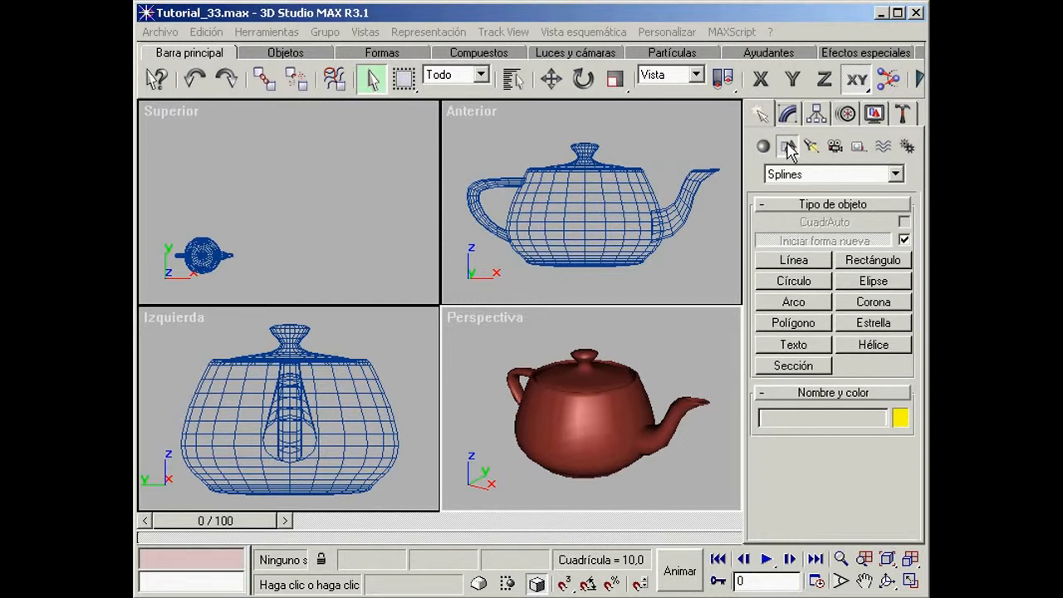
left_click(801, 326)
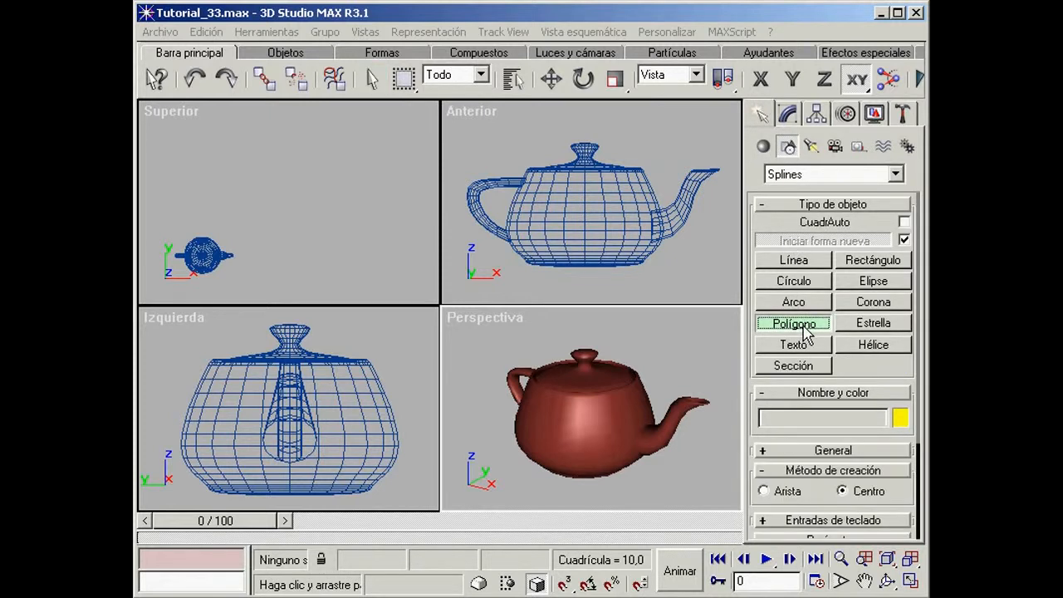
left_click_drag(788, 496, 799, 318)
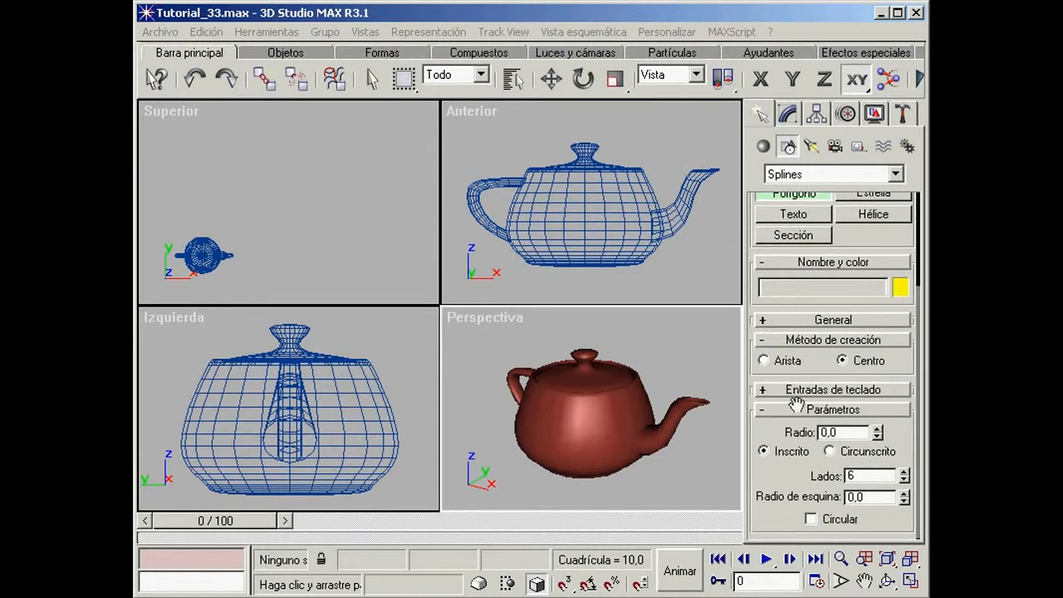
left_click_drag(288, 186, 326, 241)
Step: Set the polygon's radius to 130 and turn on its Circular option
double_click(840, 433)
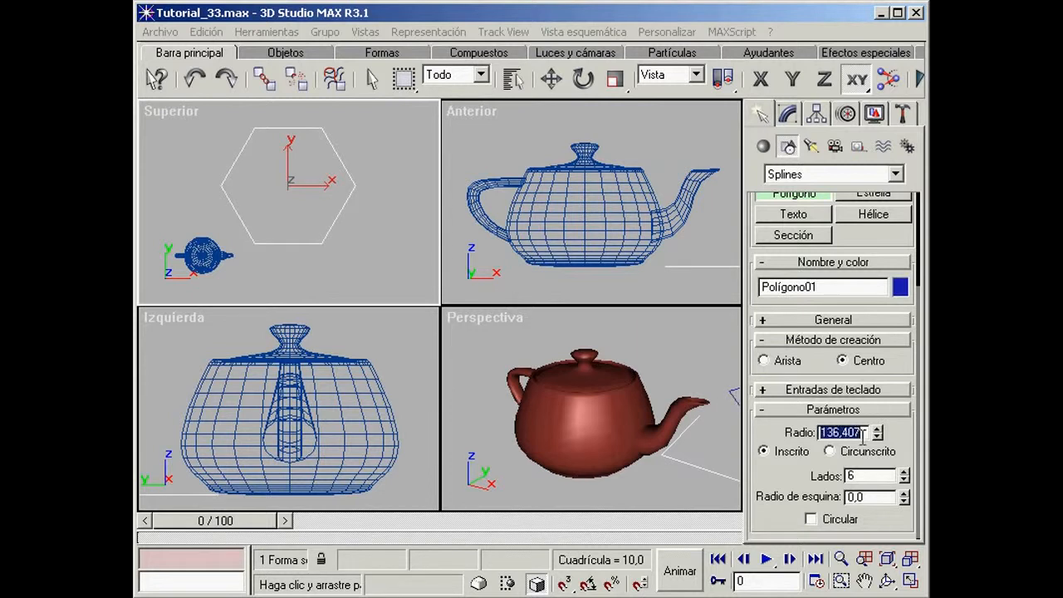
type("130")
key("Return")
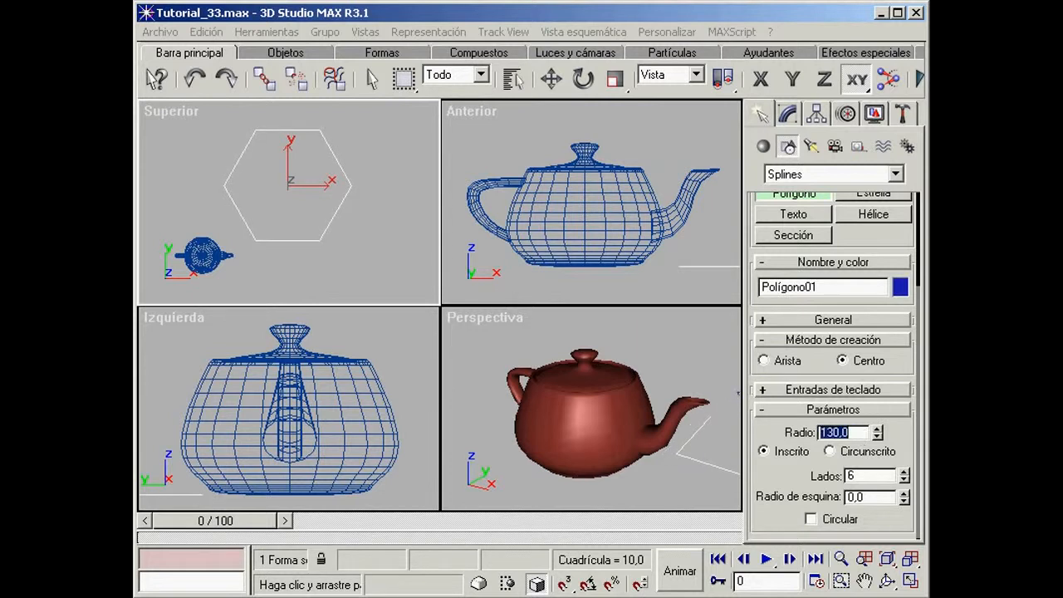
left_click(811, 519)
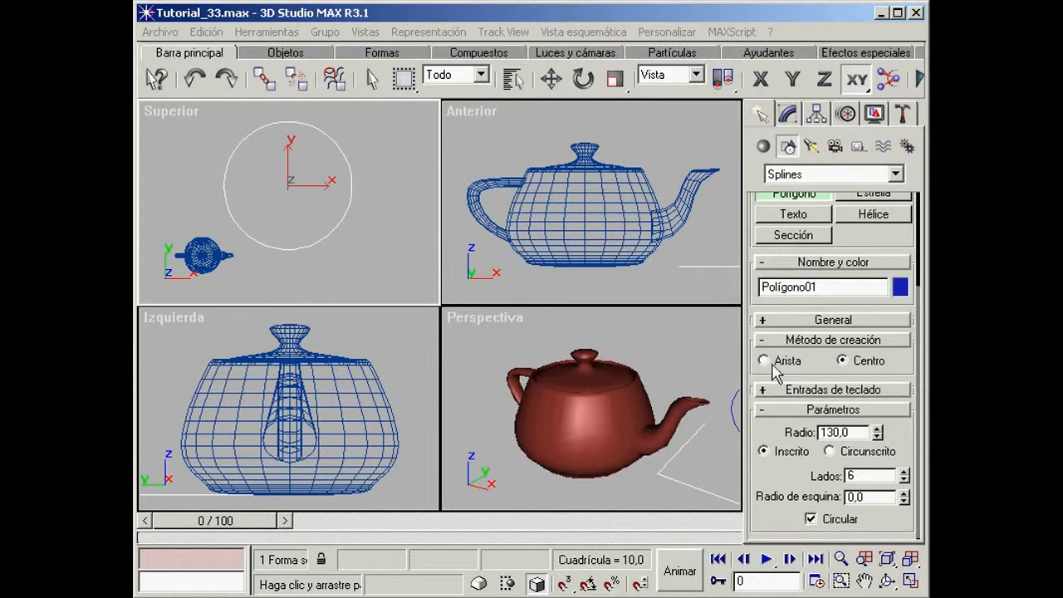
Step: Apply the Editar spline modifier to the polygon and enter vertex-level editing with the Move tool
left_click(791, 120)
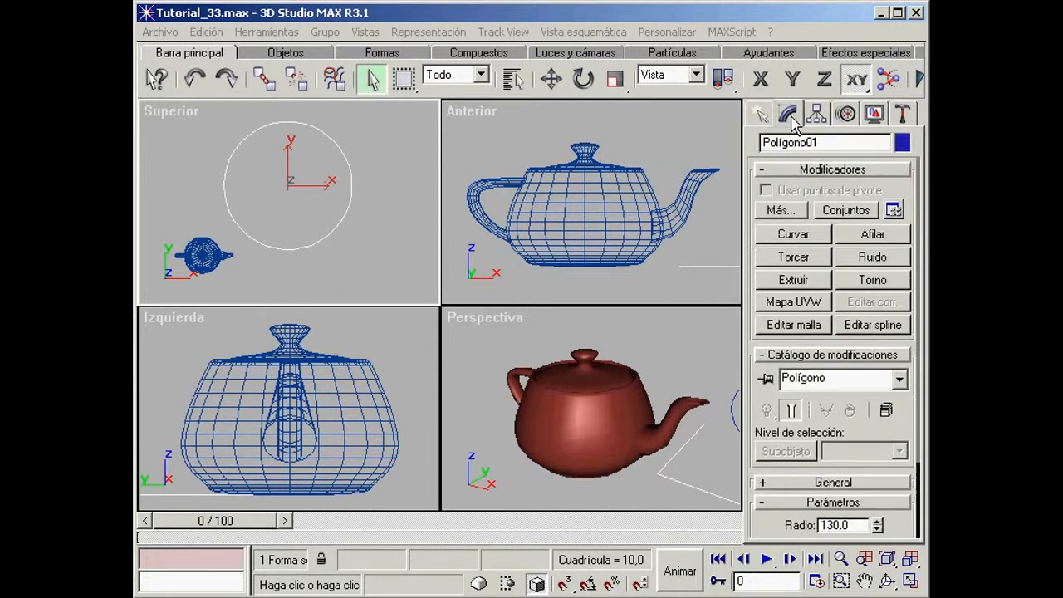
left_click(886, 327)
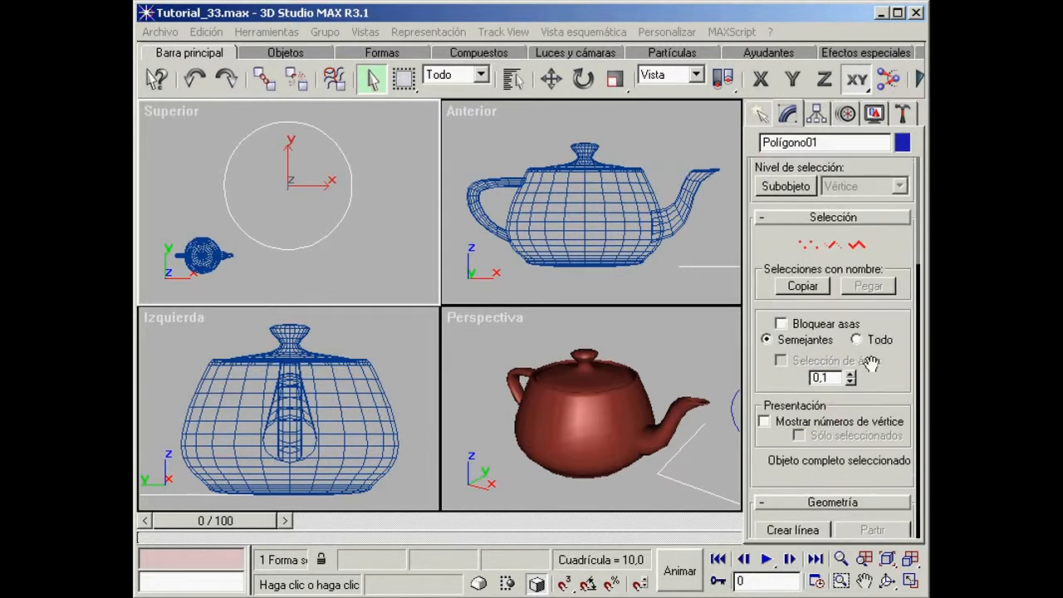
left_click(909, 561)
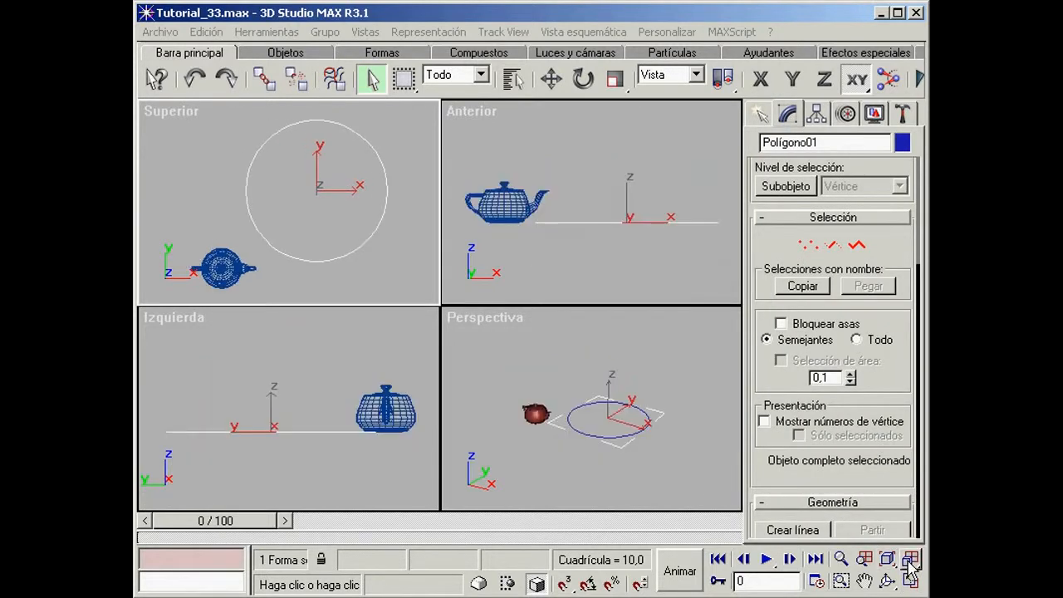
left_click(552, 79)
left_click(807, 244)
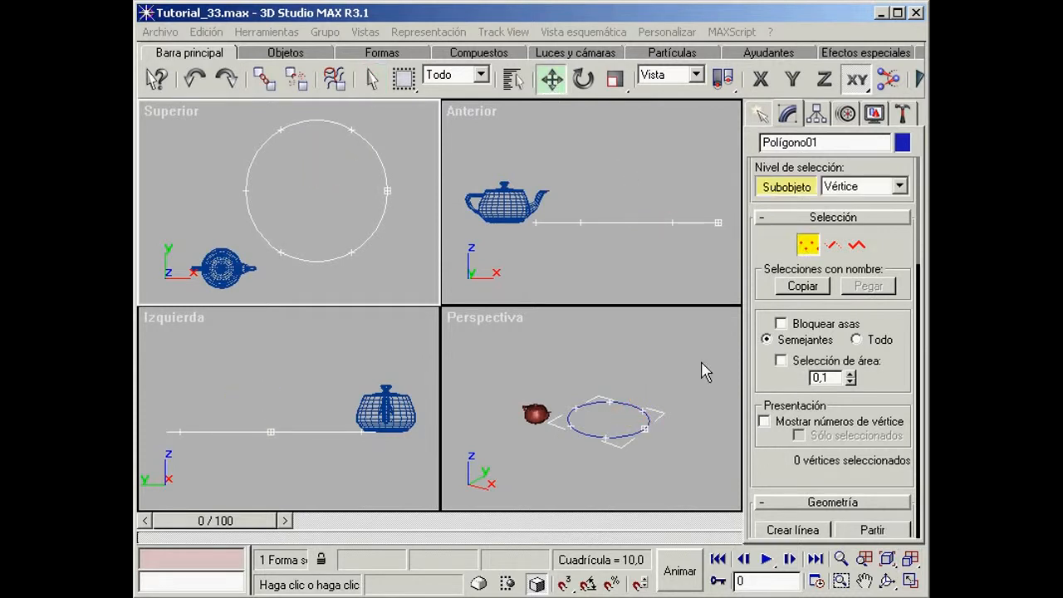
Step: In a maximized perspective view, pull the spline's first vertex outward and raise the rear vertex nearest the teapot
key("w")
left_click(544, 349)
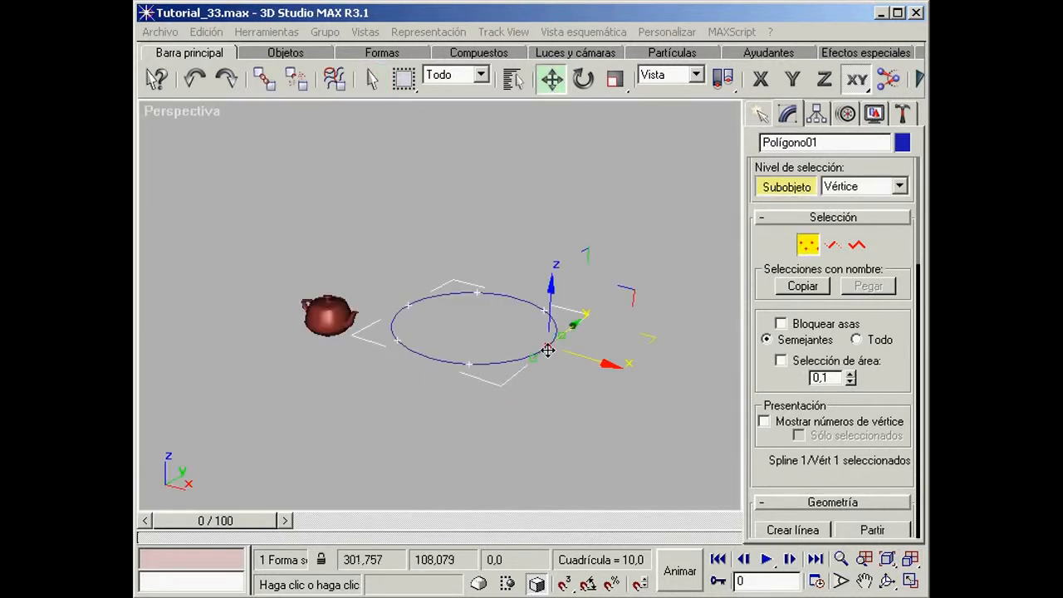
left_click_drag(579, 360, 640, 371)
left_click_drag(610, 305, 616, 253)
left_click(406, 305)
left_click_drag(407, 285, 408, 231)
left_click_drag(463, 266, 422, 265)
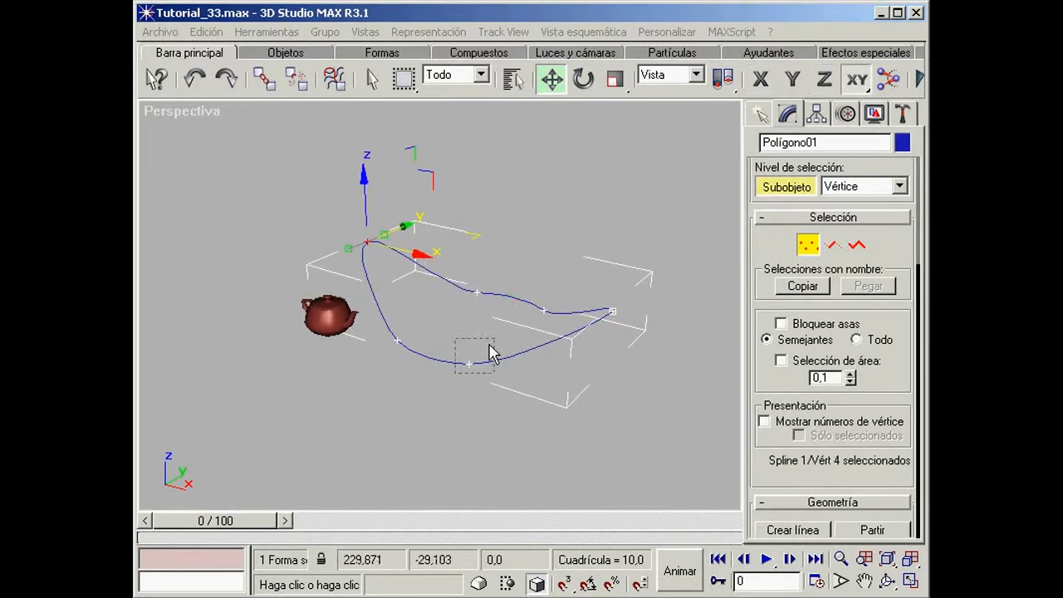
Step: Reshape the remaining vertices by lowering the front and rear ones and pulling the two side ones outward, and finish vertex editing
left_click(469, 363)
left_click_drag(471, 302, 466, 392)
left_click_drag(413, 333, 361, 368)
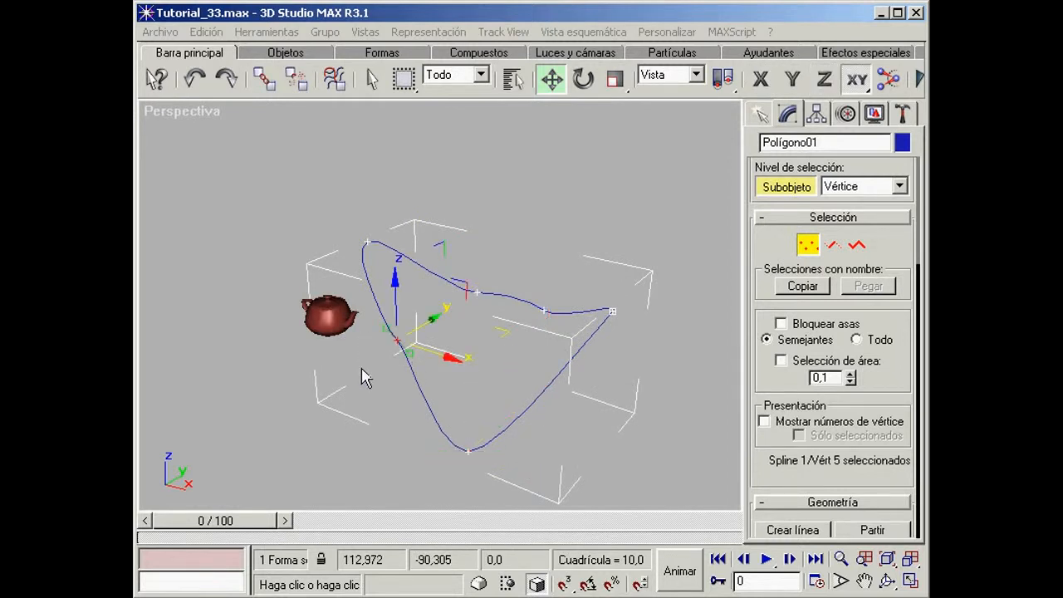
left_click_drag(427, 324, 363, 361)
left_click_drag(507, 255, 467, 304)
left_click_drag(503, 273, 604, 259)
left_click(544, 310)
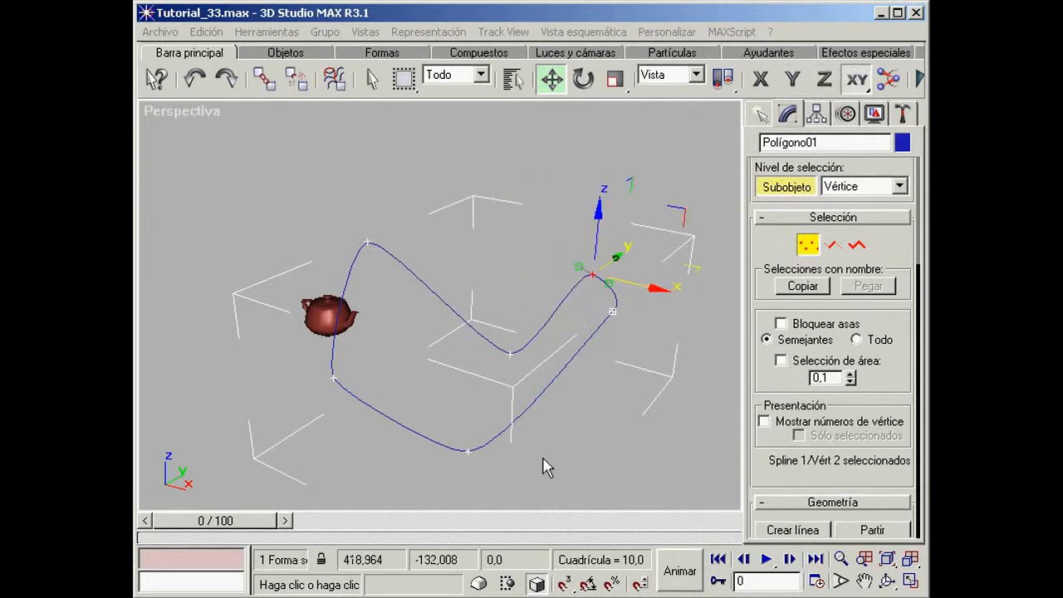
left_click(782, 190)
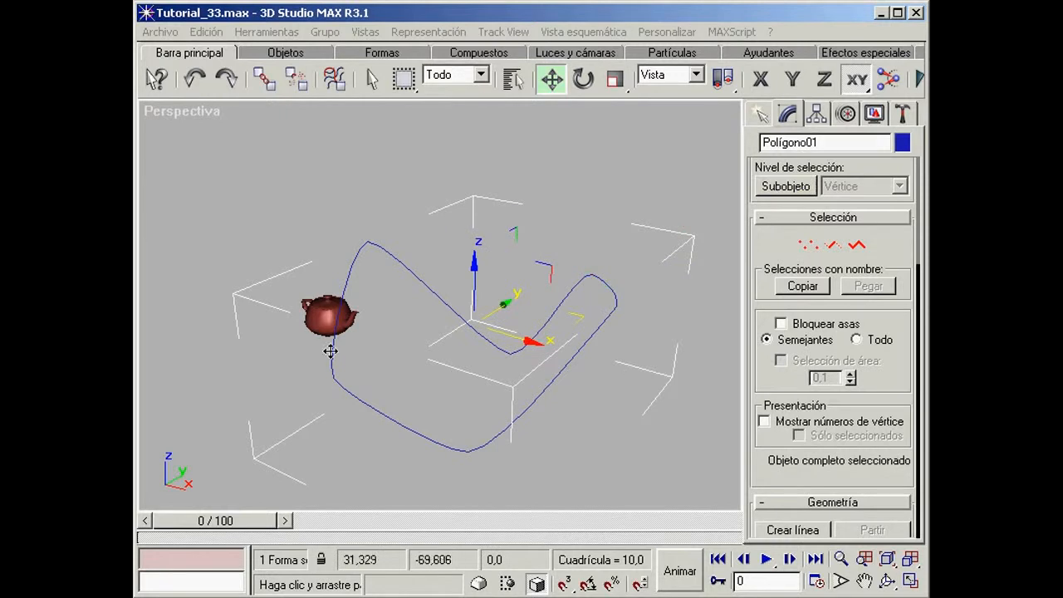
Step: Assign the Recorrido controller to the teapot's Posición track
left_click(319, 321)
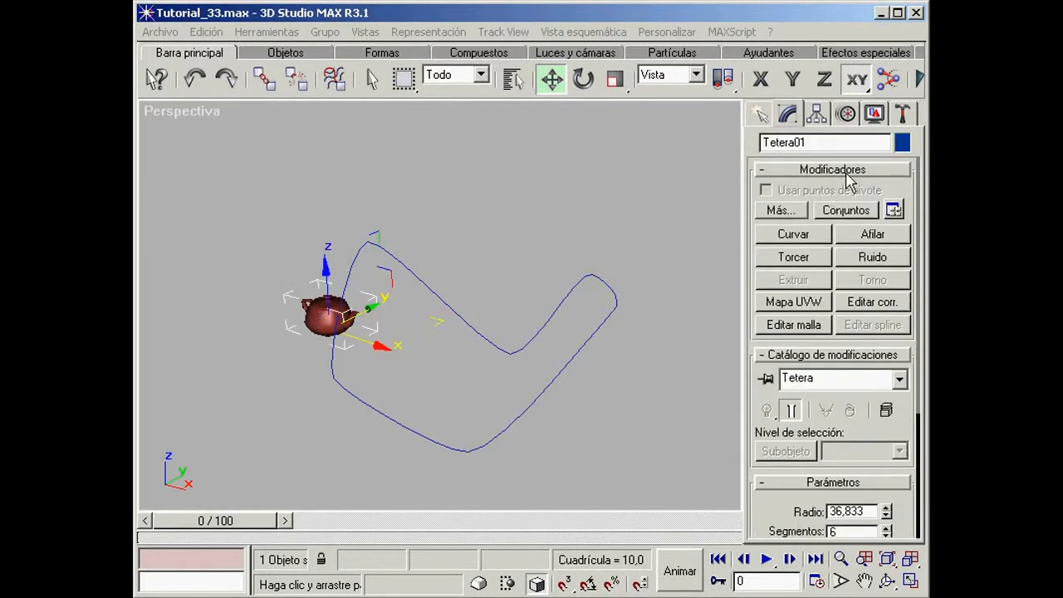
left_click(848, 118)
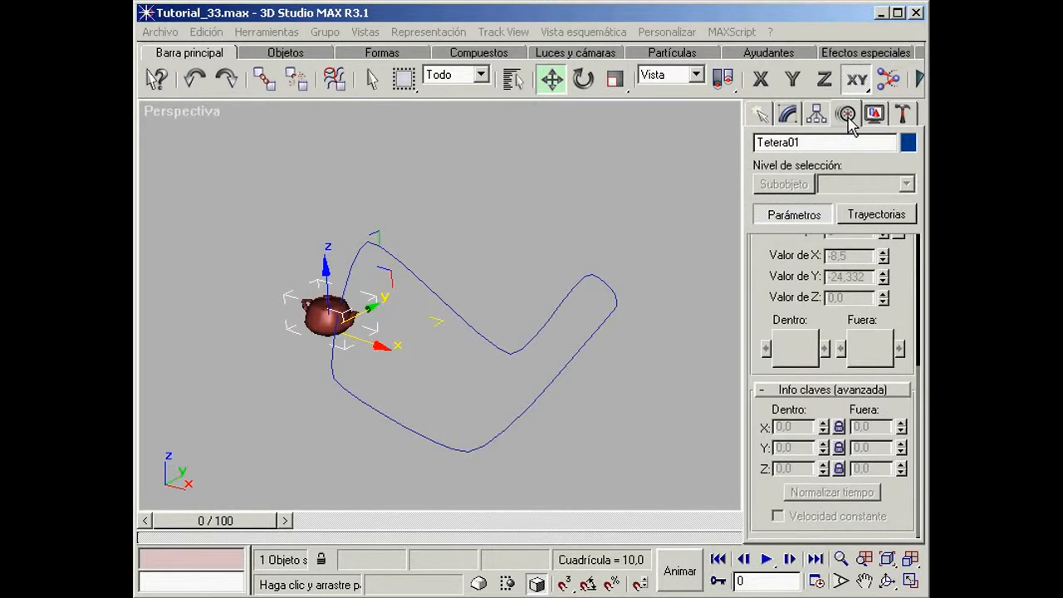
left_click_drag(764, 255, 774, 530)
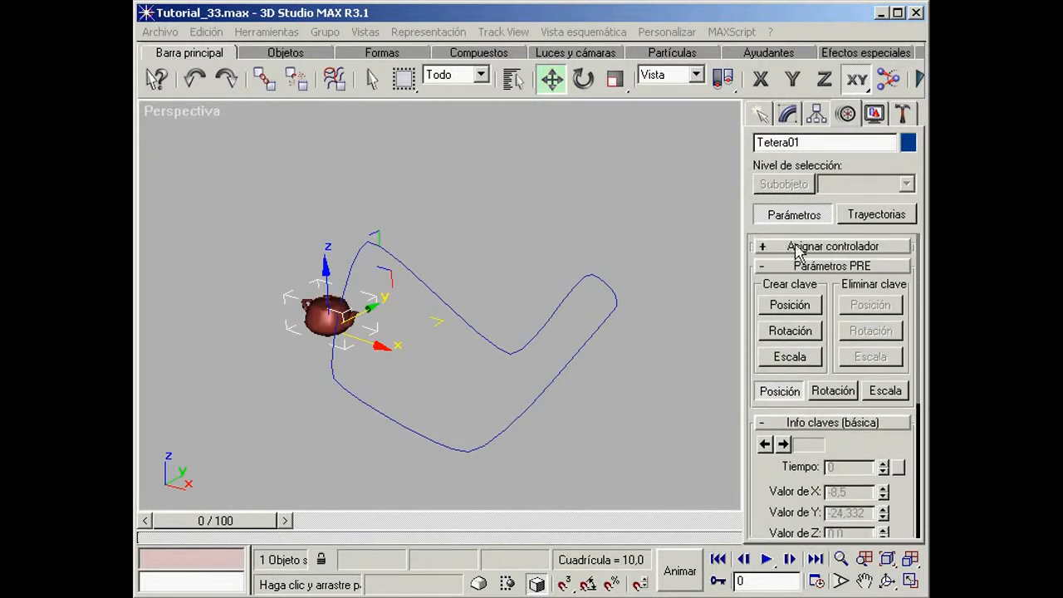
left_click(839, 247)
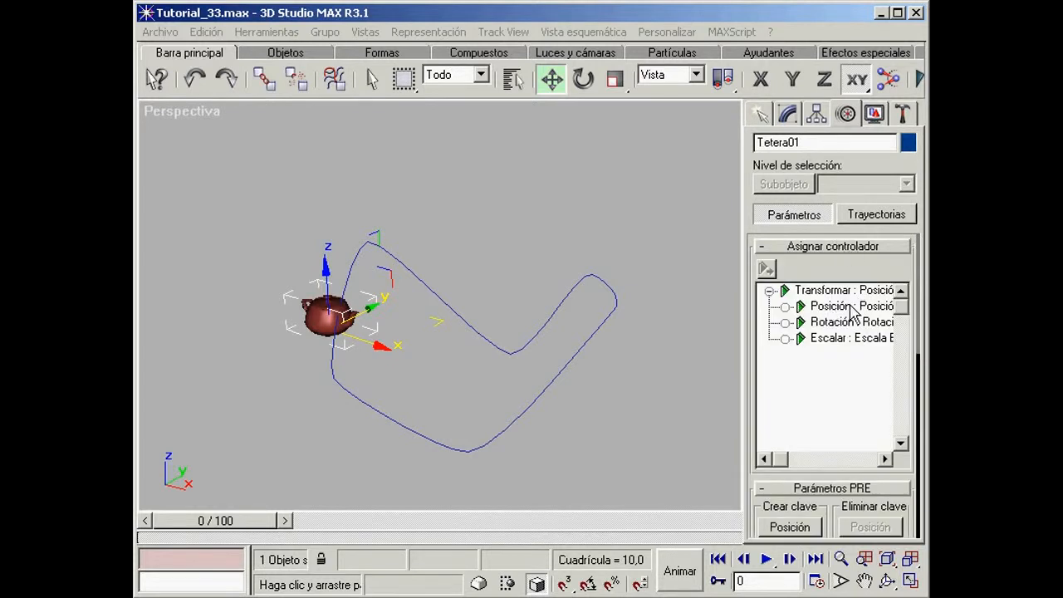
left_click(853, 307)
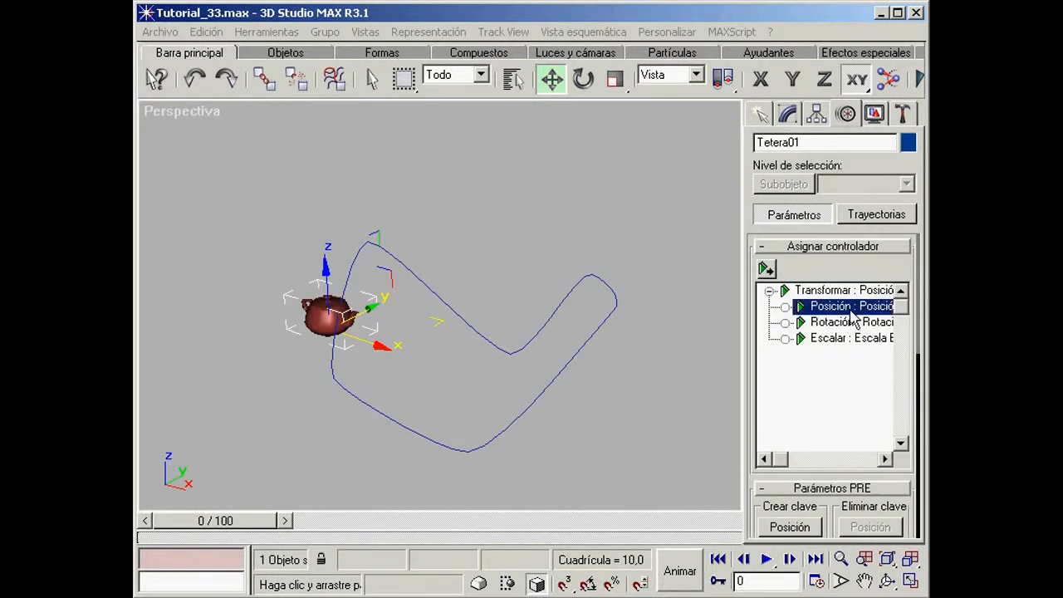
left_click(765, 269)
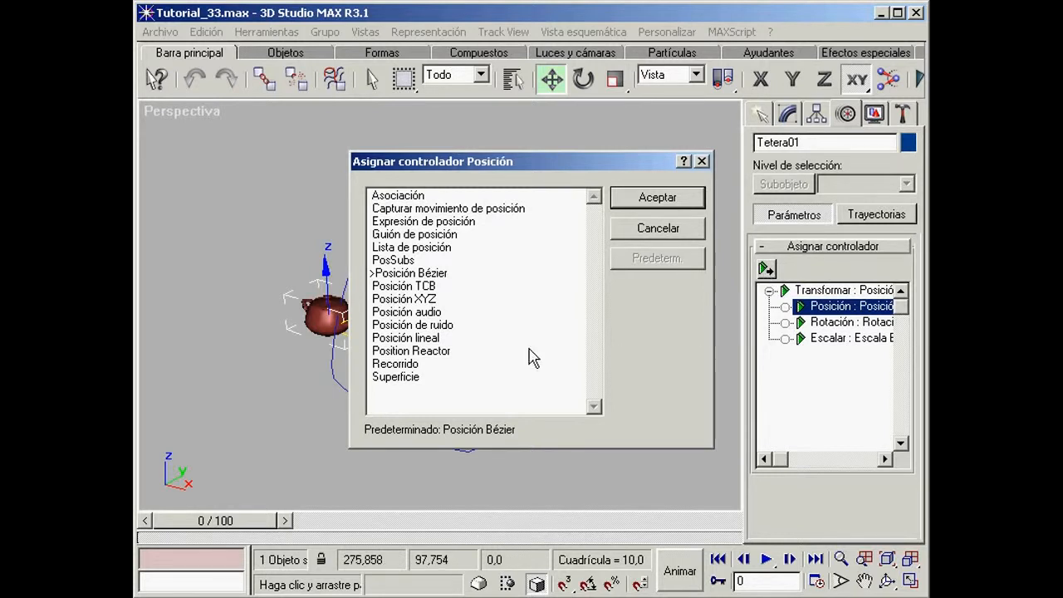
left_click(479, 367)
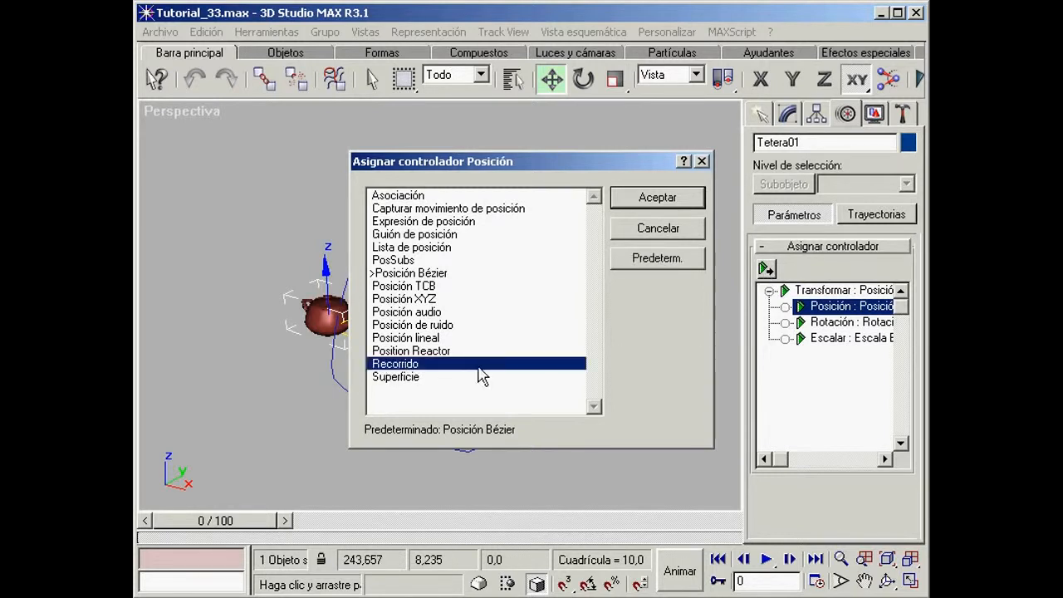
left_click(659, 202)
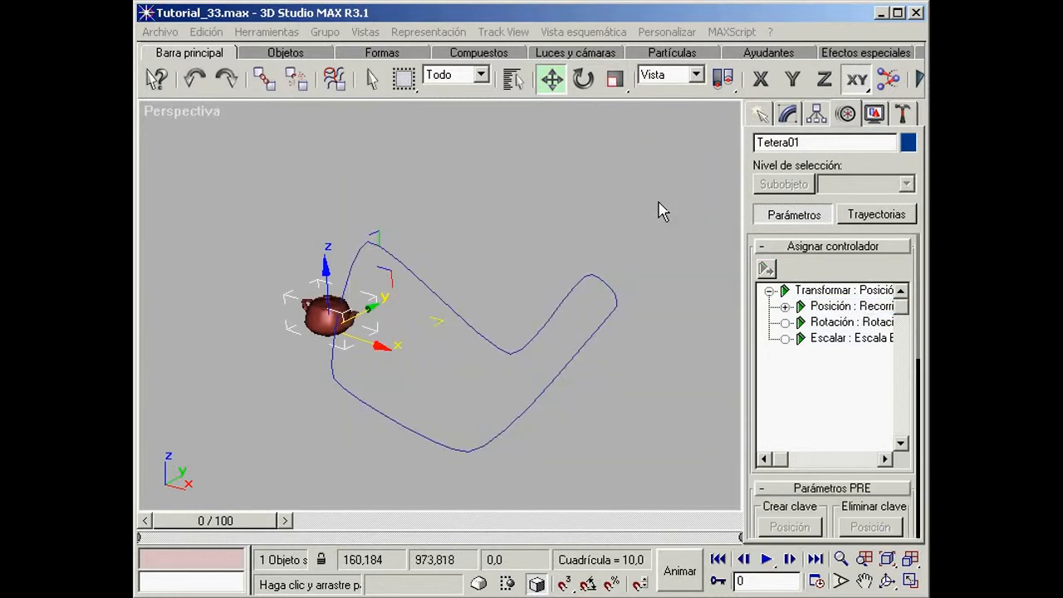
Step: Designate the reshaped polygon spline as the teapot's path object
left_click(887, 581)
left_click_drag(487, 331, 420, 324)
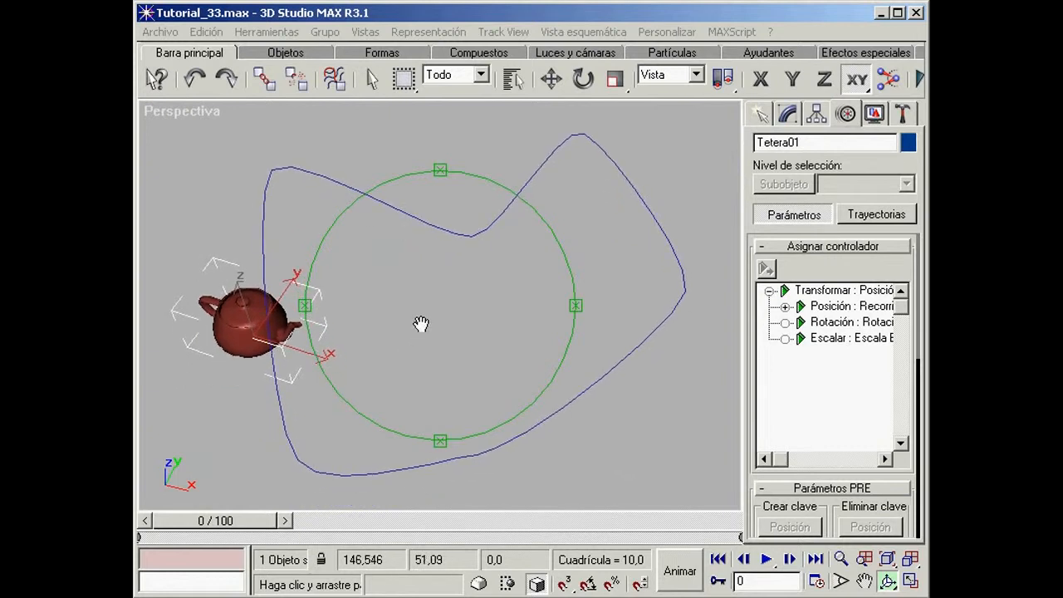
right_click(498, 356)
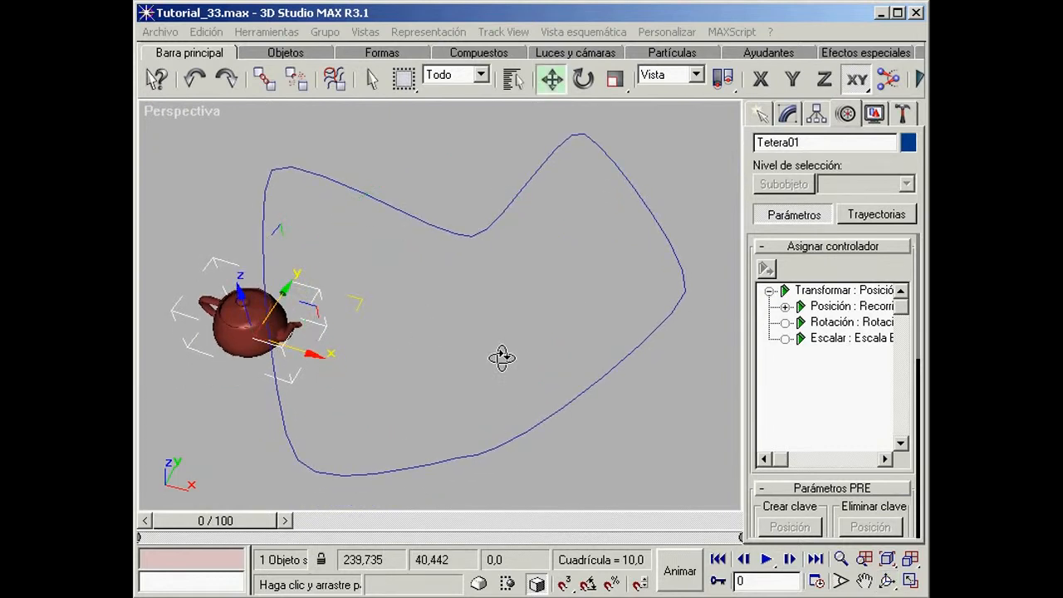
left_click_drag(764, 503, 754, 241)
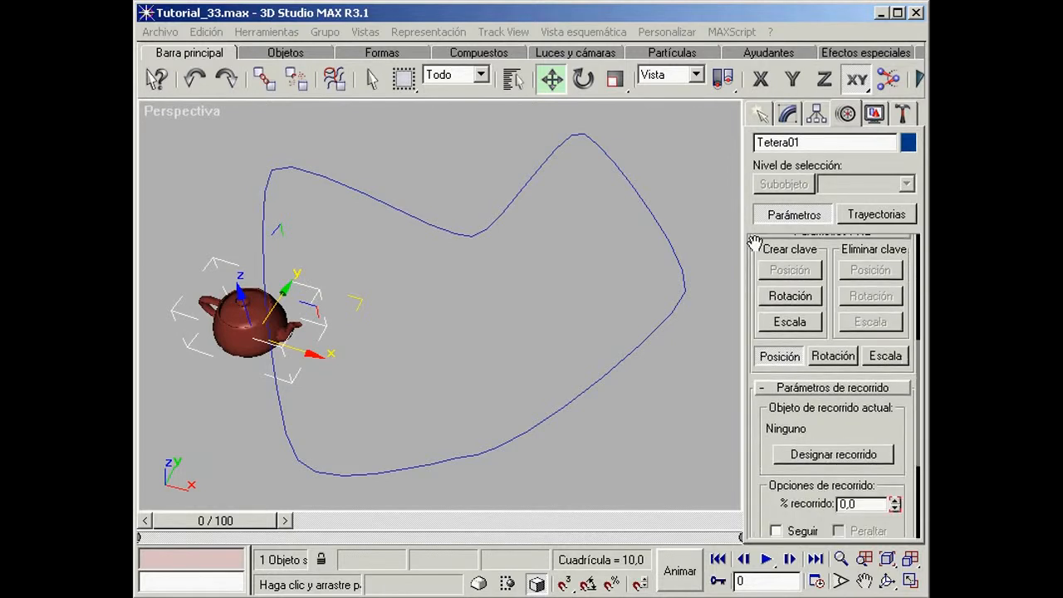
left_click(848, 463)
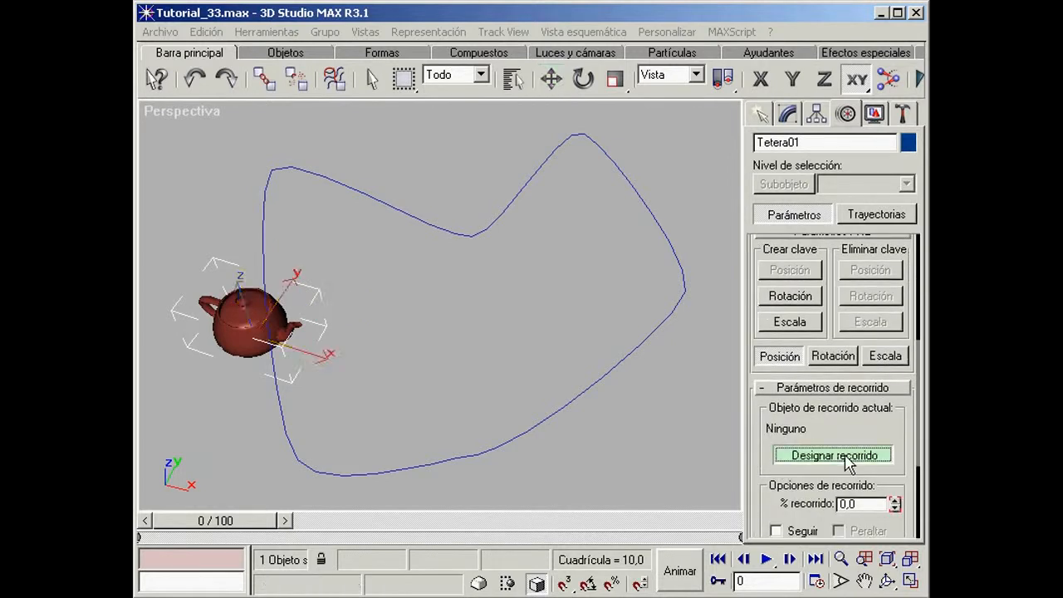
left_click(579, 392)
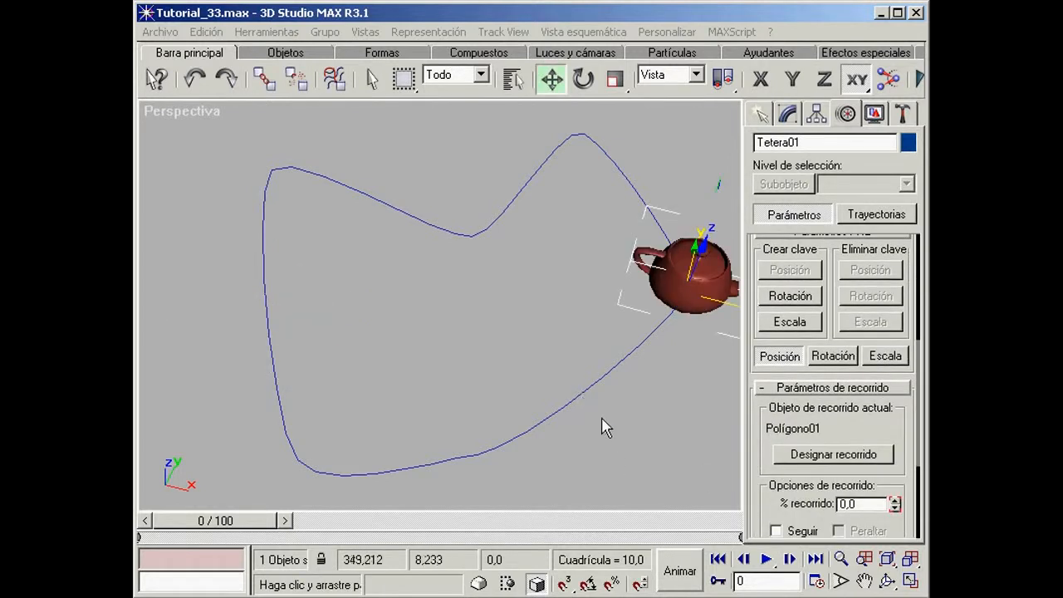
Step: Scrub through the timeline to preview the teapot's movement along the path
middle_click_drag(631, 408, 588, 401)
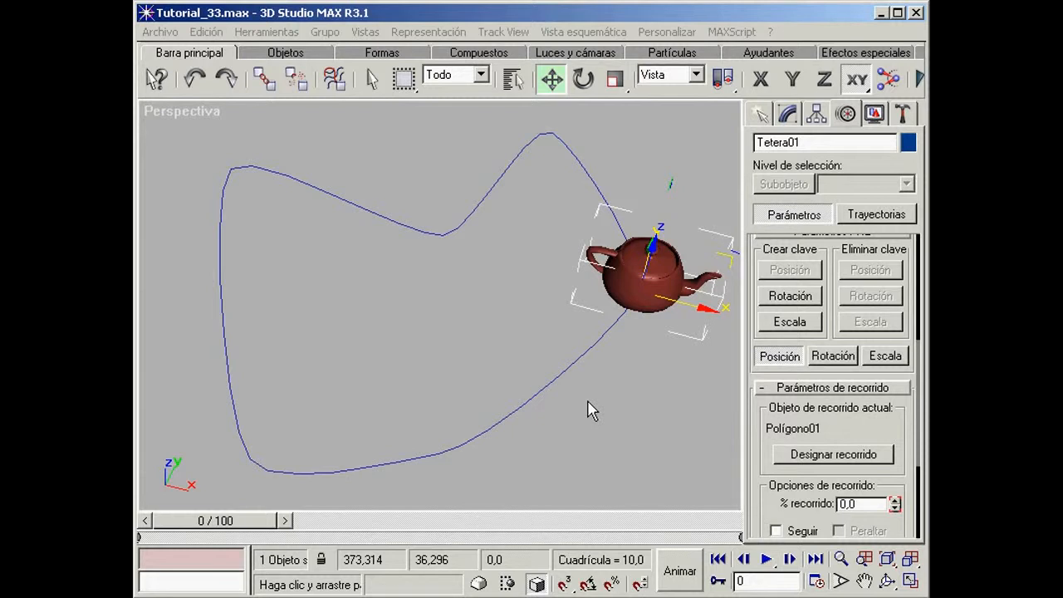
mouse_move(185, 521)
left_mouse_down()
mouse_move(509, 541)
mouse_move(654, 531)
mouse_move(178, 505)
left_mouse_up()
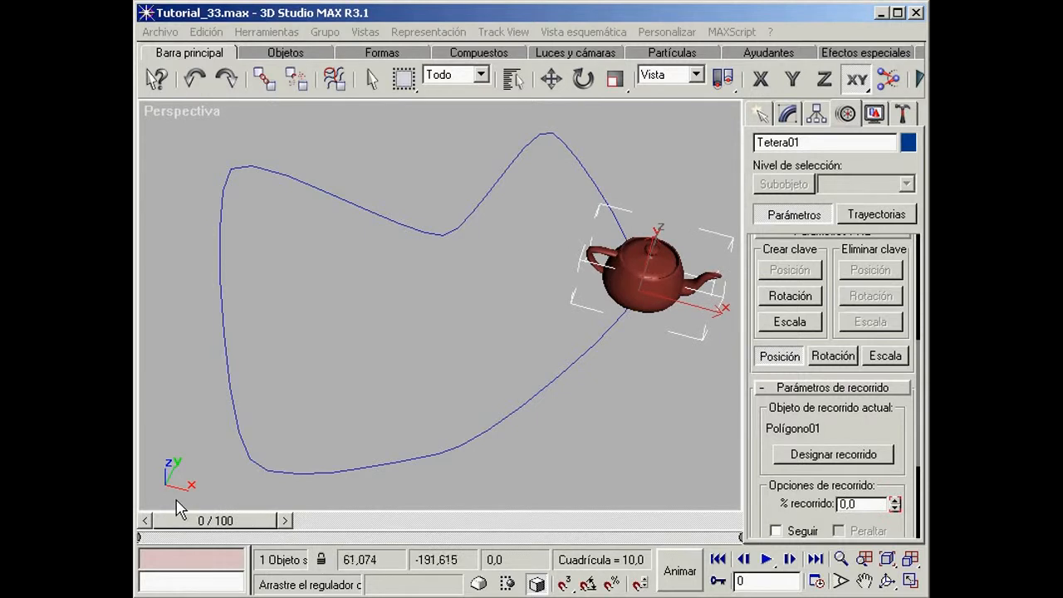
key("w")
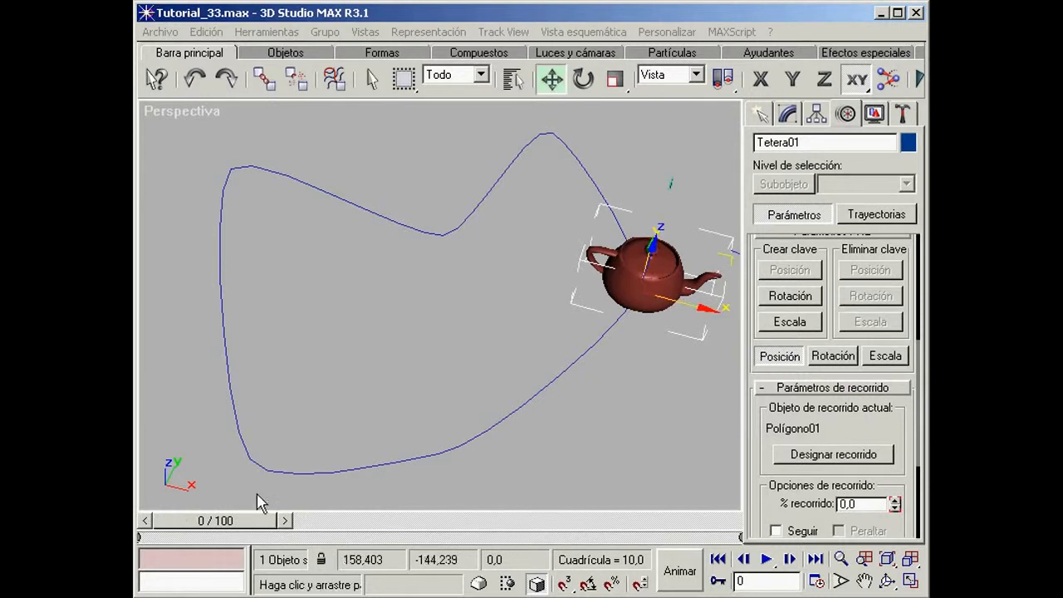
Step: Turn on the Seguir option in the teapot's path parameters so that it orients along the spline
left_click(841, 559)
mouse_move(496, 305)
left_mouse_down()
mouse_move(496, 330)
mouse_move(496, 316)
left_mouse_up()
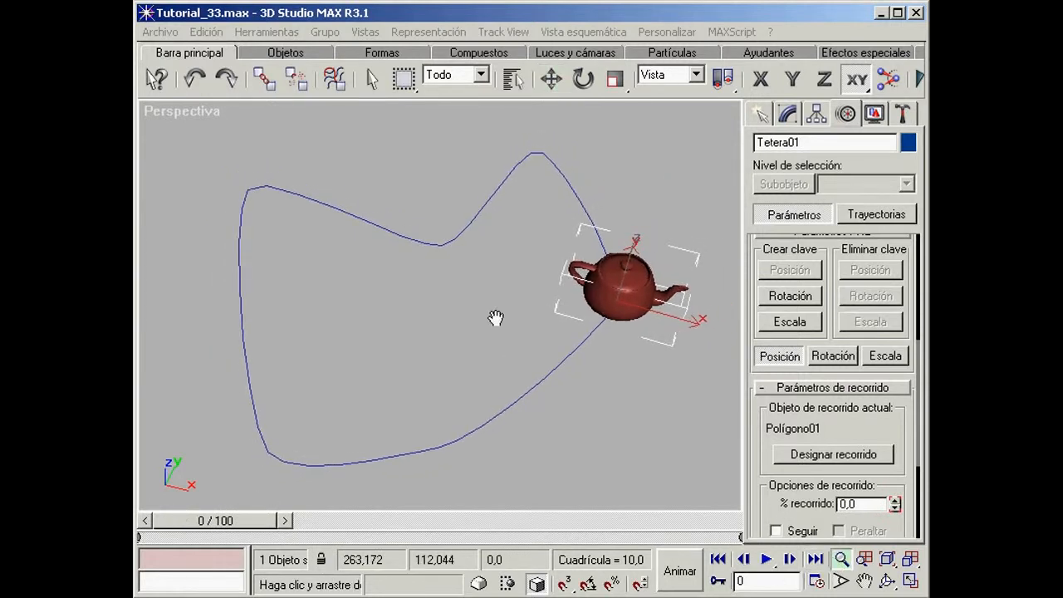
key("w")
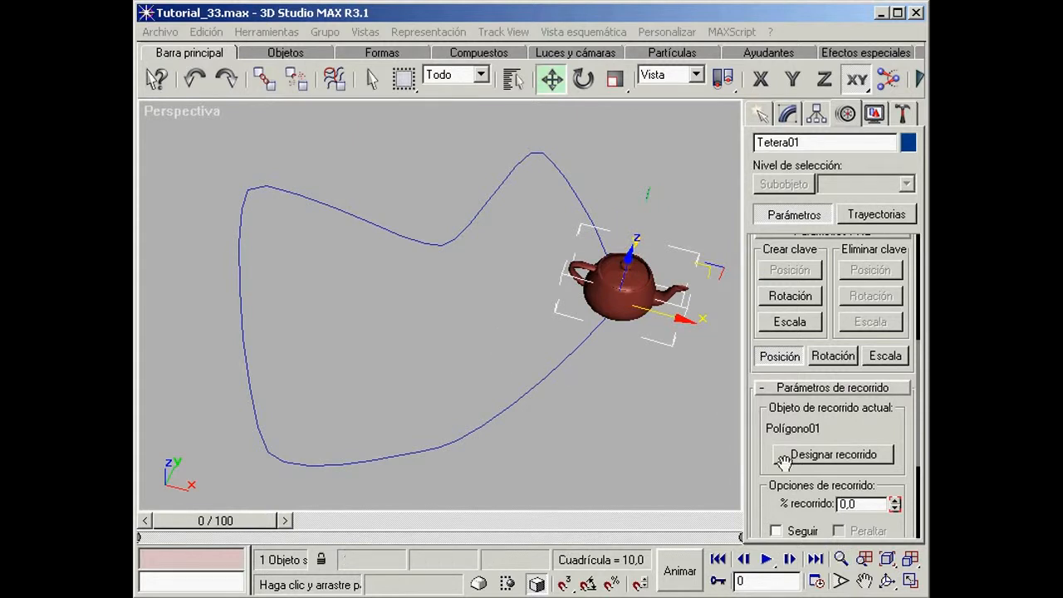
left_click_drag(768, 503, 774, 349)
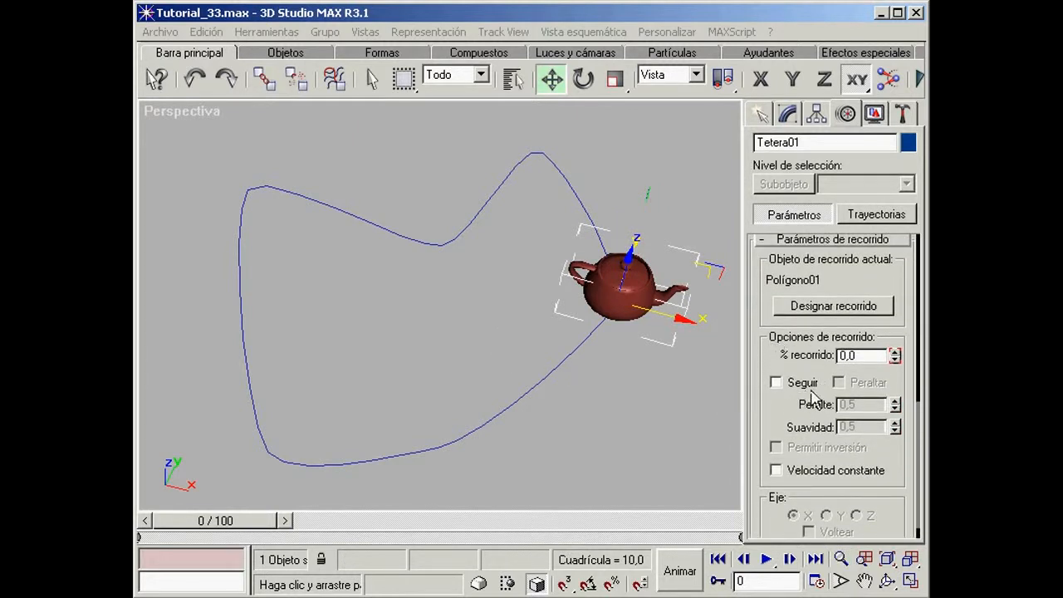
left_click(776, 383)
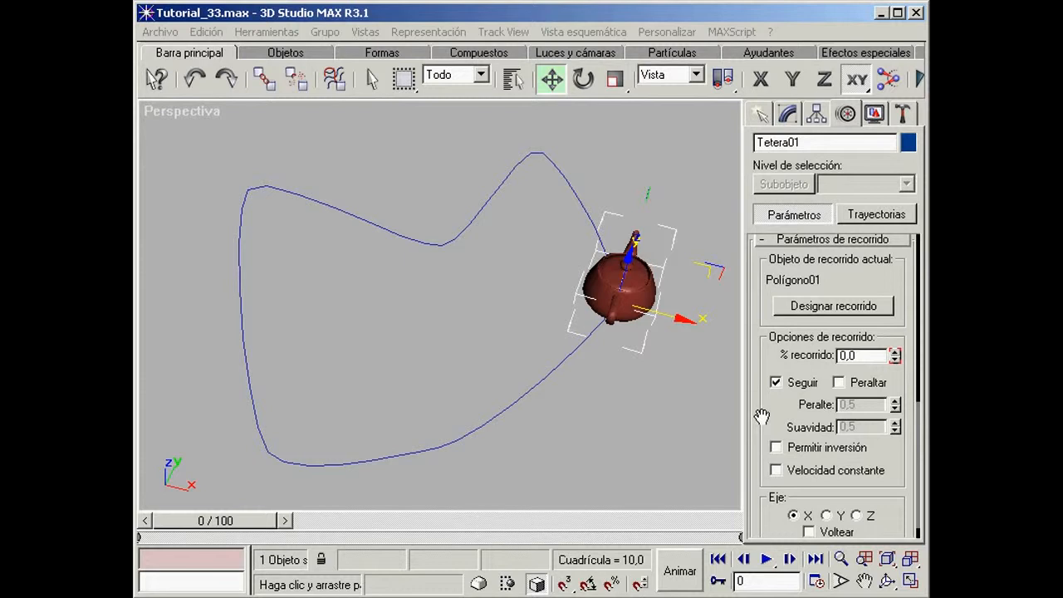
Step: Preview the teapot's oriented motion along the spline and turn on the Peraltar option in its path parameters
mouse_move(193, 523)
left_mouse_down()
mouse_move(413, 544)
mouse_move(675, 538)
mouse_move(197, 521)
left_mouse_up()
key("w")
left_click(854, 387)
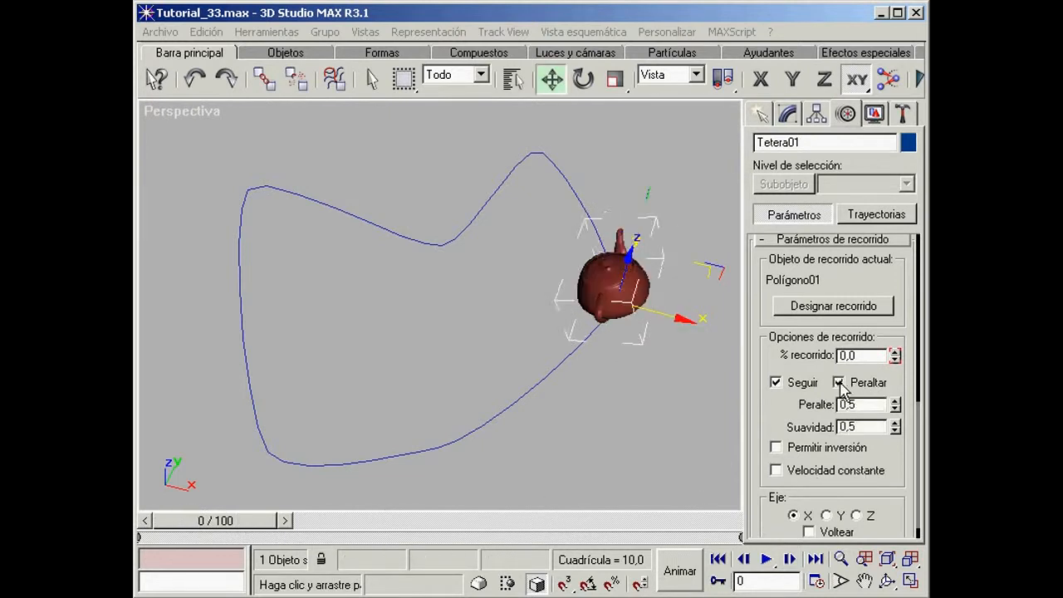
Step: Set Peralte to 0,9 and scrub the timeline to frame 48 to preview the teapot's banking
left_click_drag(217, 525, 686, 537)
key("w")
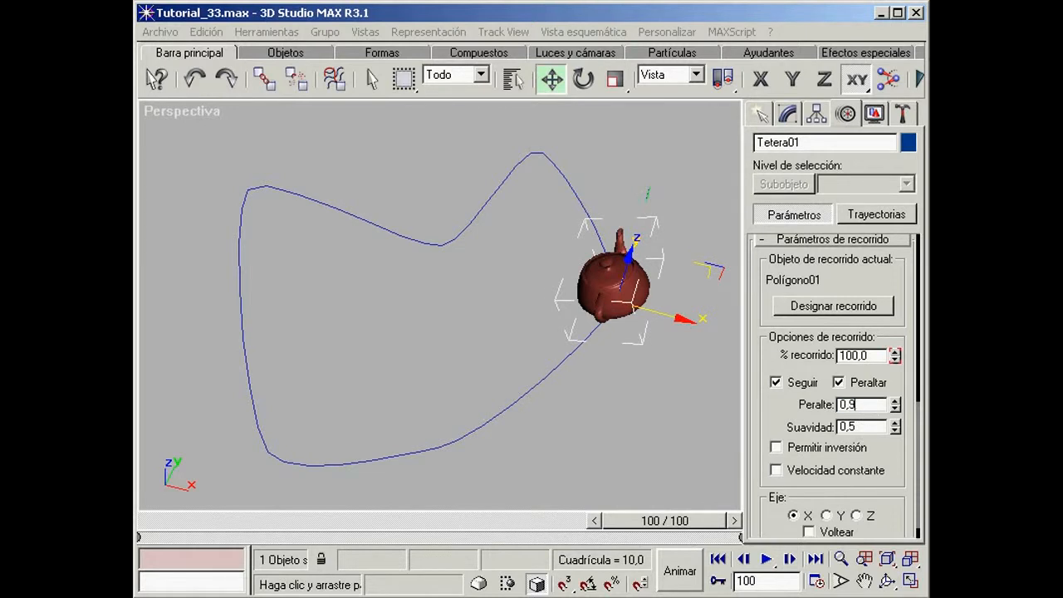
key("Return")
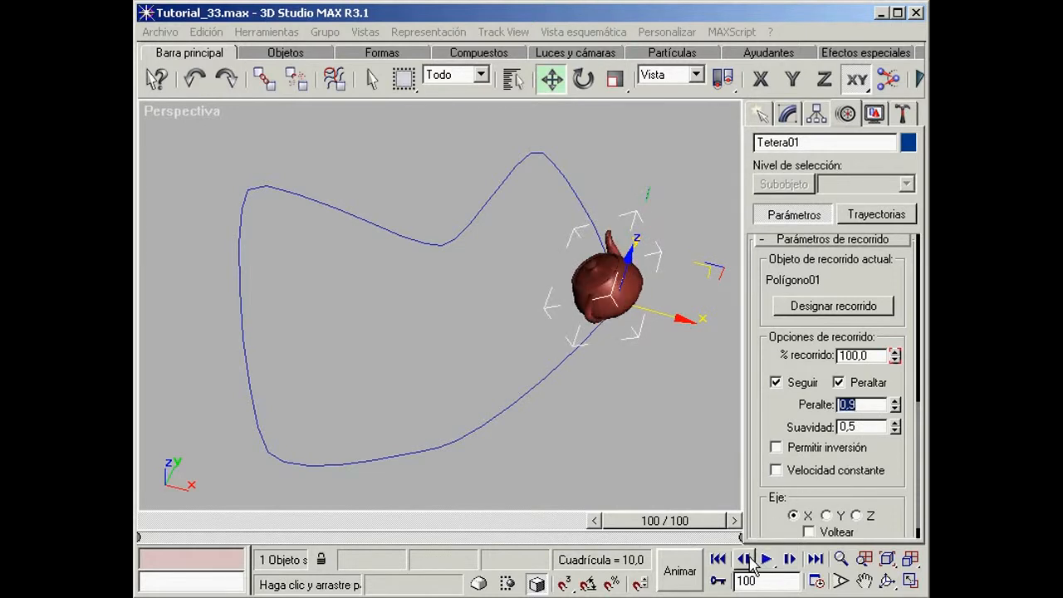
left_click(718, 560)
left_click_drag(203, 531, 424, 531)
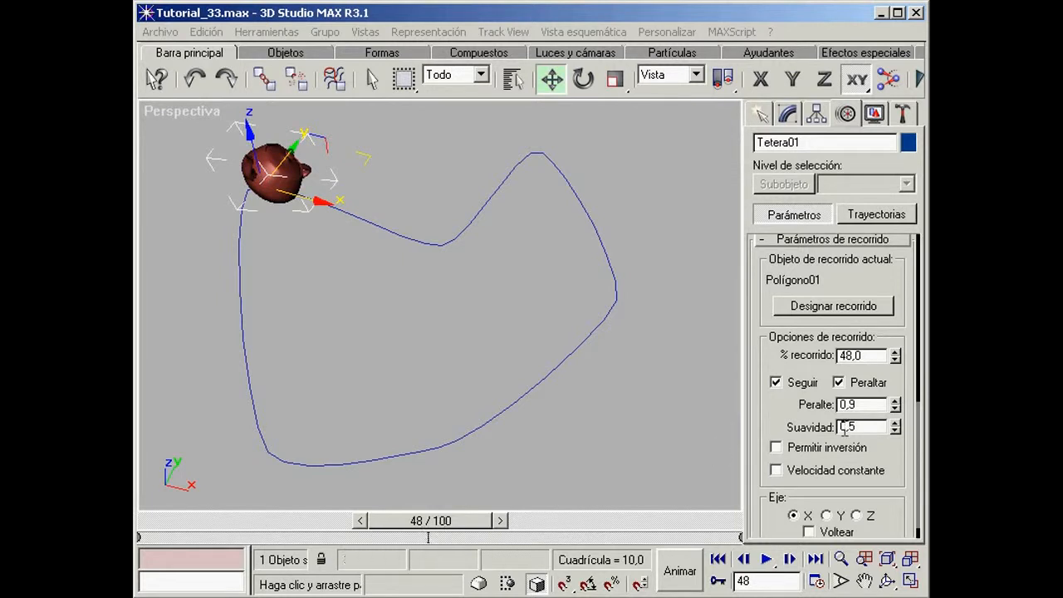
Step: Try negative and positive banking amounts on the teapot, and set Peralte to 0,7
left_click_drag(896, 408, 906, 585)
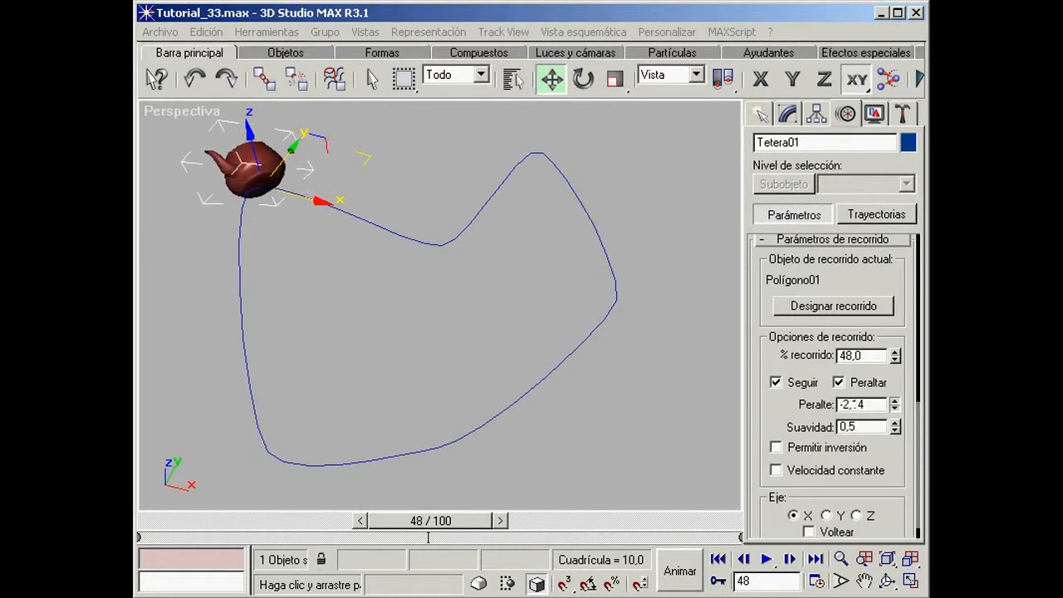
left_click_drag(904, 591, 896, 404)
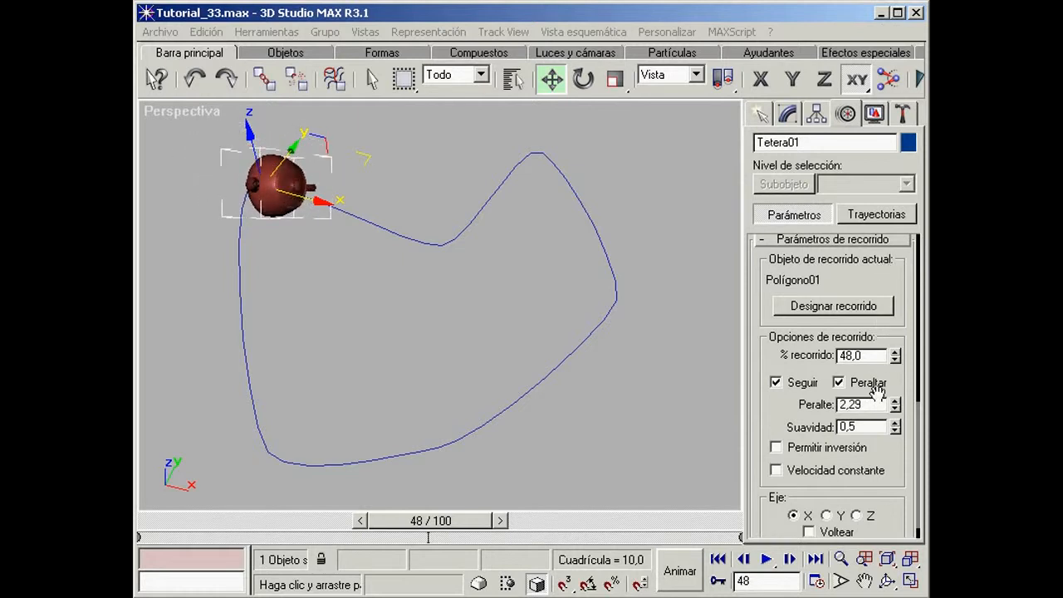
type("0,7")
key("Return")
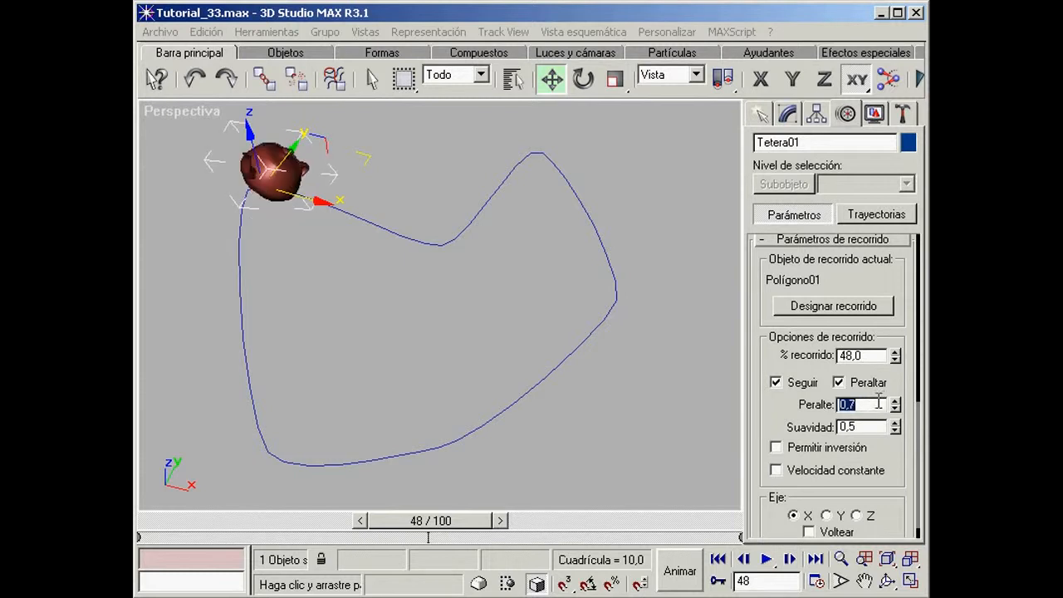
Step: Open the Track View and expand all tracks under Objetos
left_click_drag(688, 85, 241, 86)
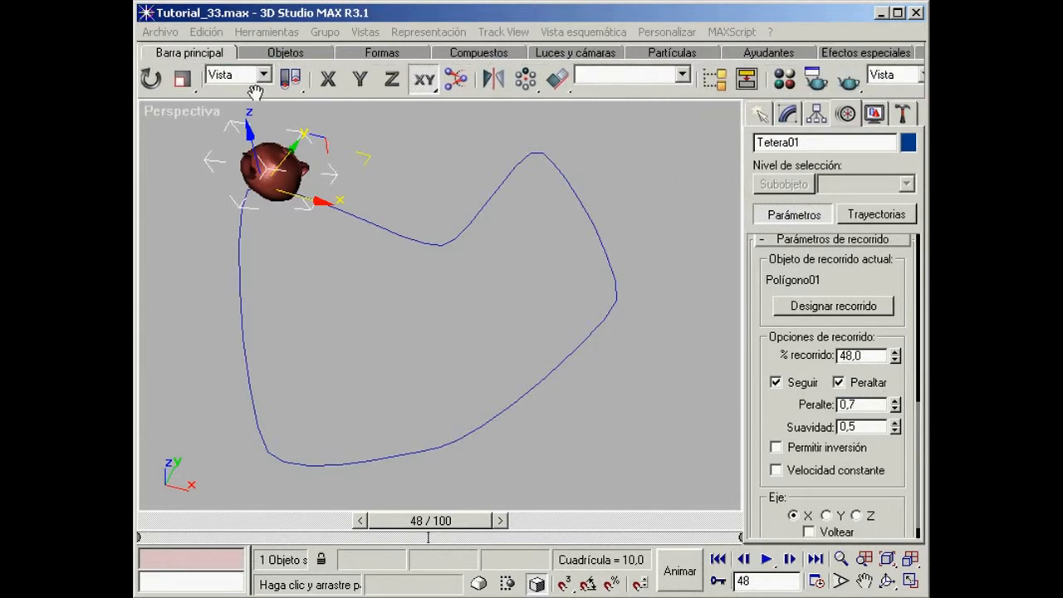
left_click(715, 79)
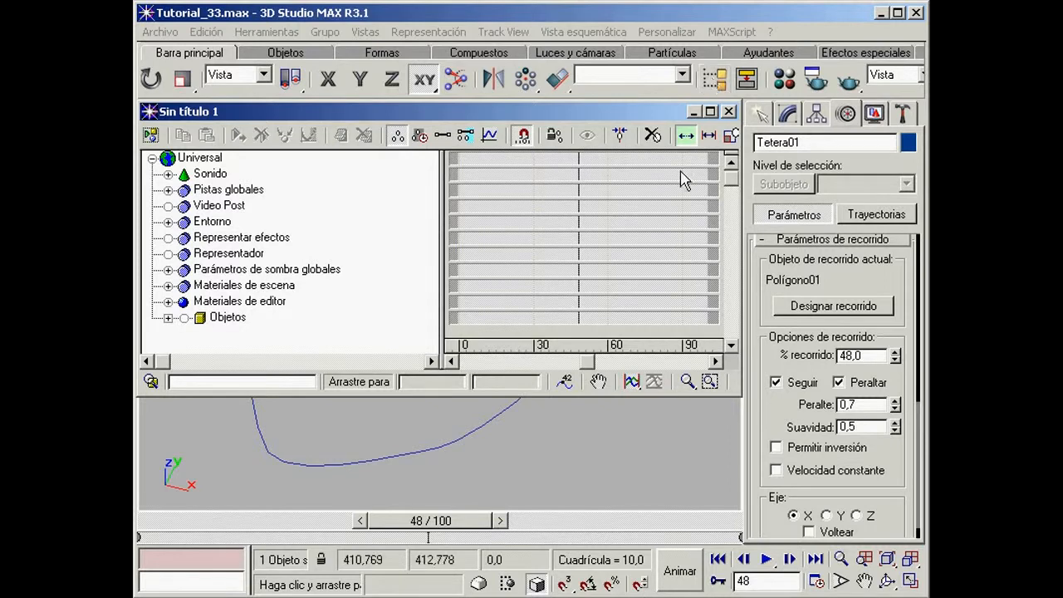
left_click_drag(349, 296, 355, 196)
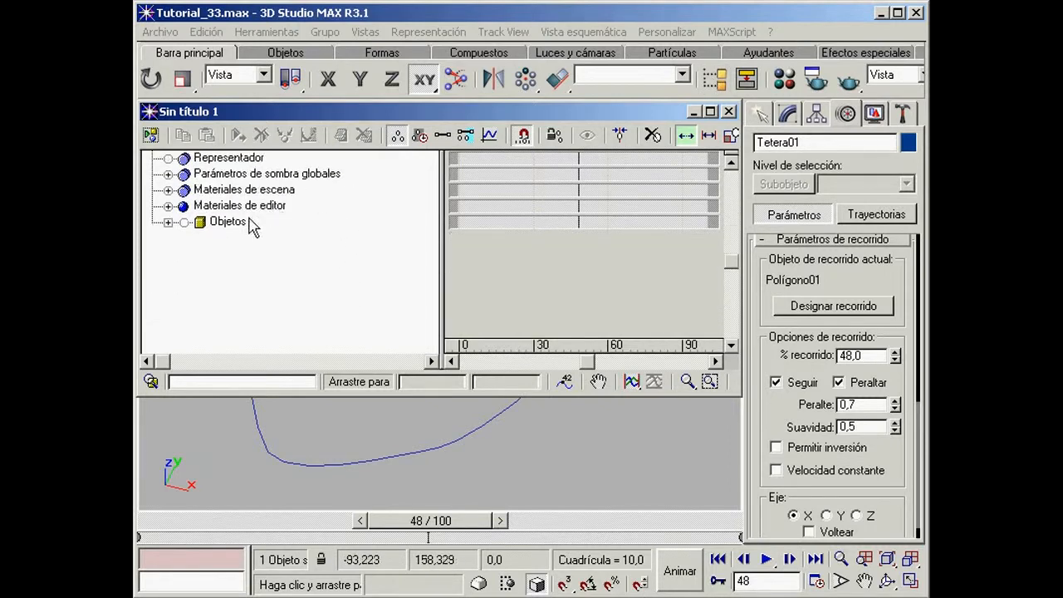
left_click(229, 222)
right_click(231, 226)
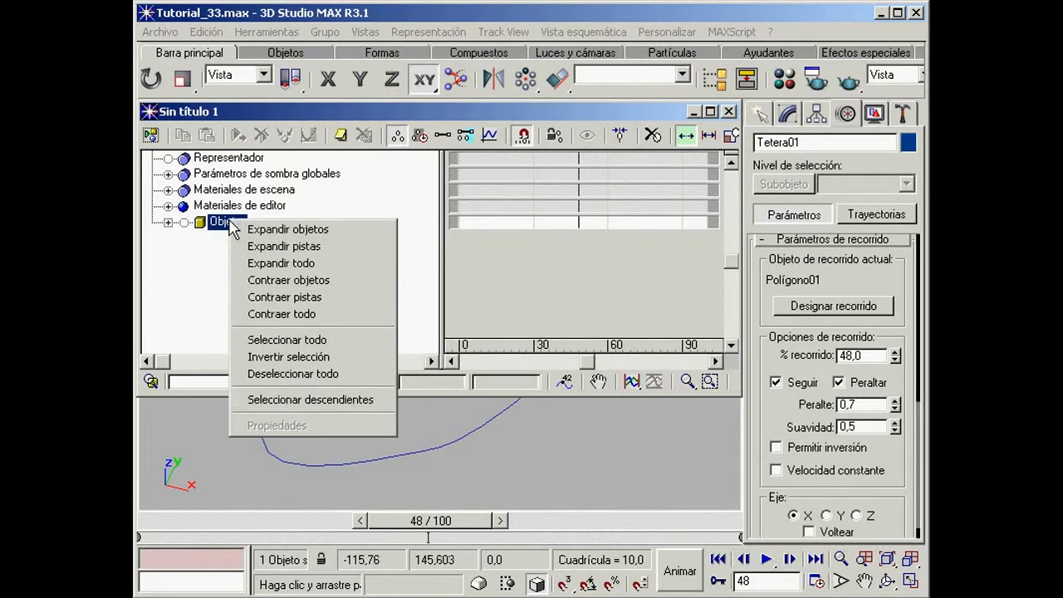
left_click(289, 263)
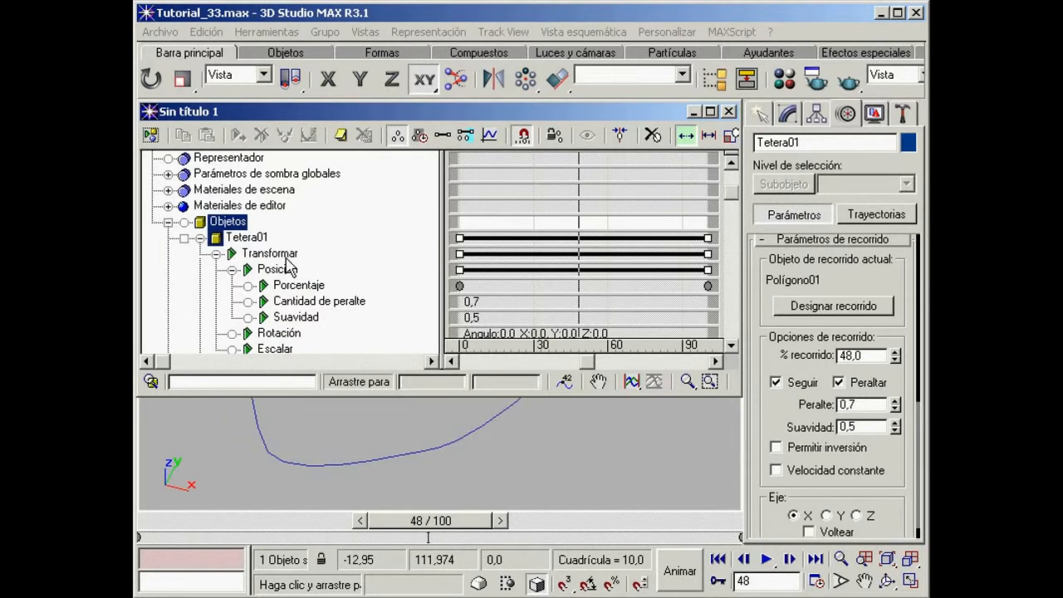
Step: Narrow the Track View's hierarchy area and select the teapot's Posición track in Editar claves mode
left_click_drag(440, 238, 290, 194)
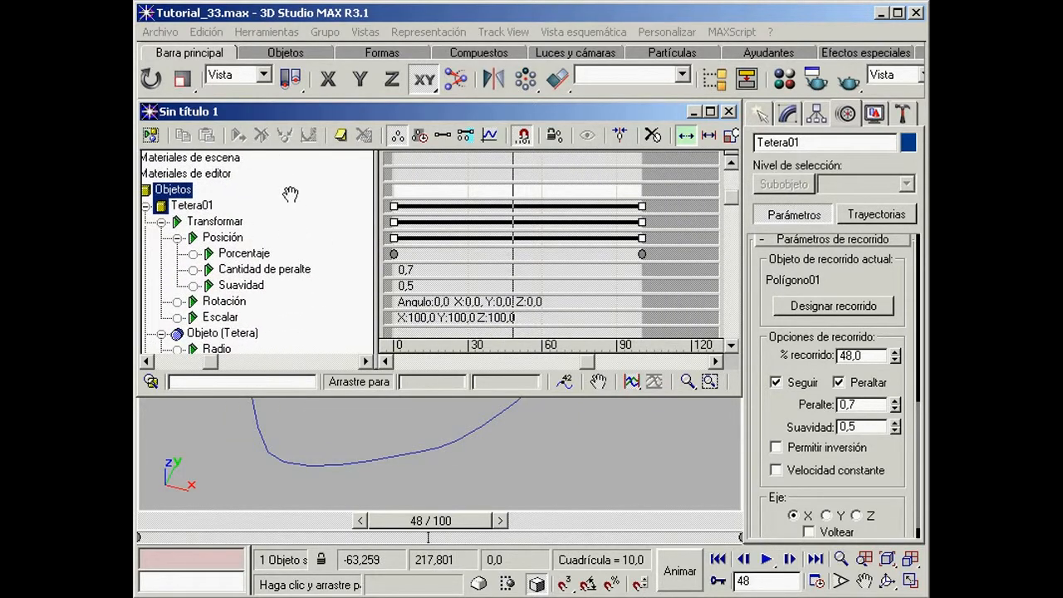
left_click_drag(376, 223, 309, 208)
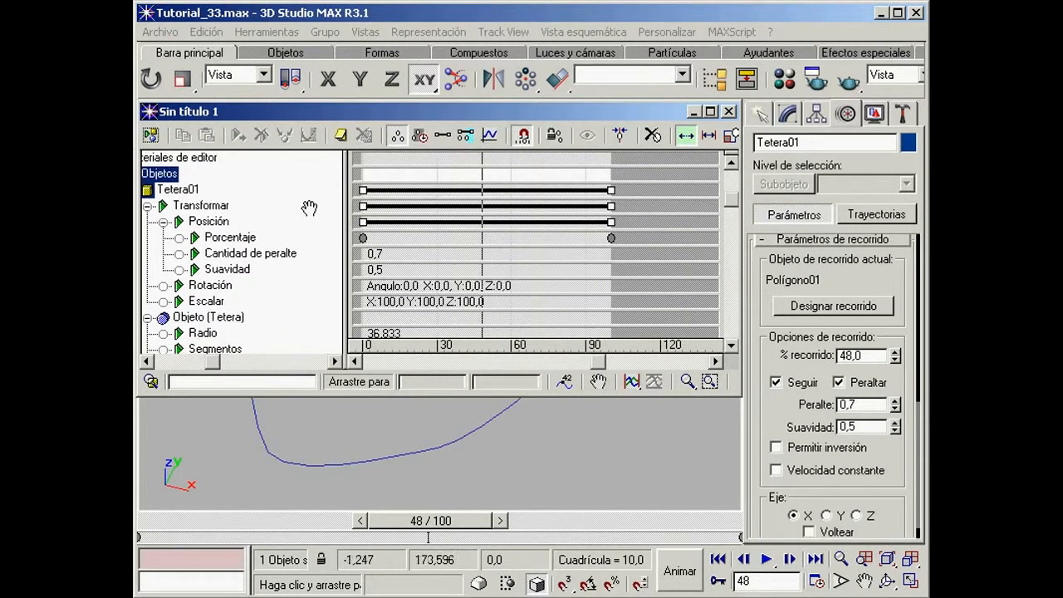
left_click(218, 223)
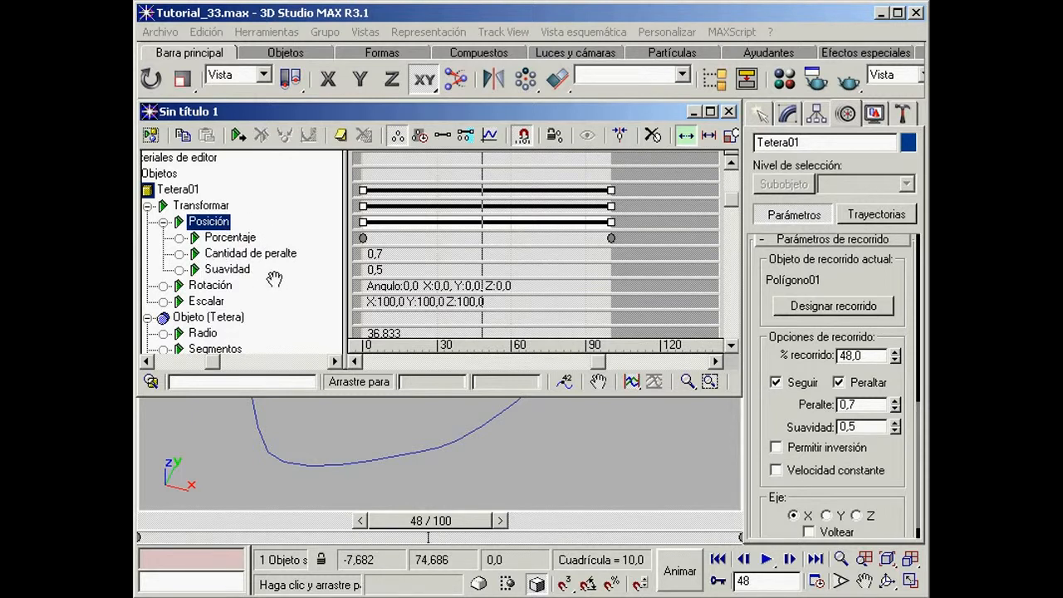
left_click(397, 137)
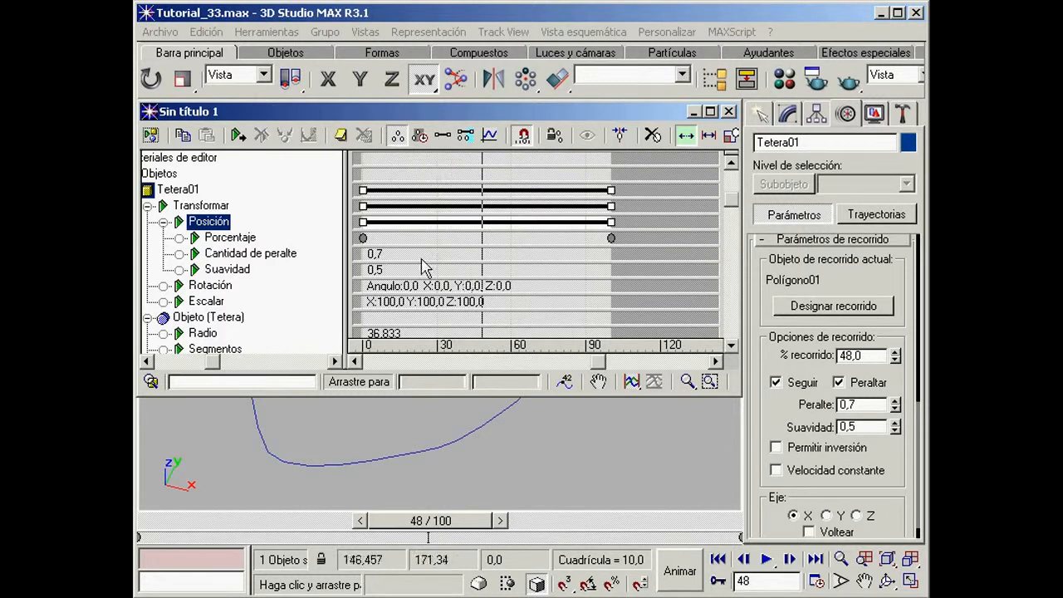
Step: Open the properties of the teapot's first Porcentaje key and move their window clear of the Track View
left_click(363, 237)
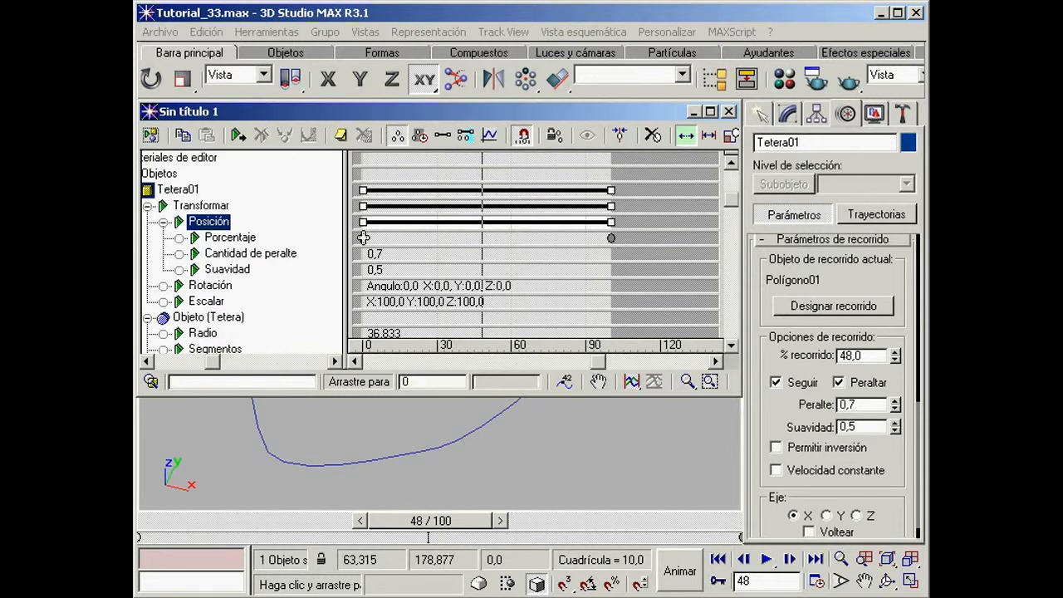
right_click(363, 237)
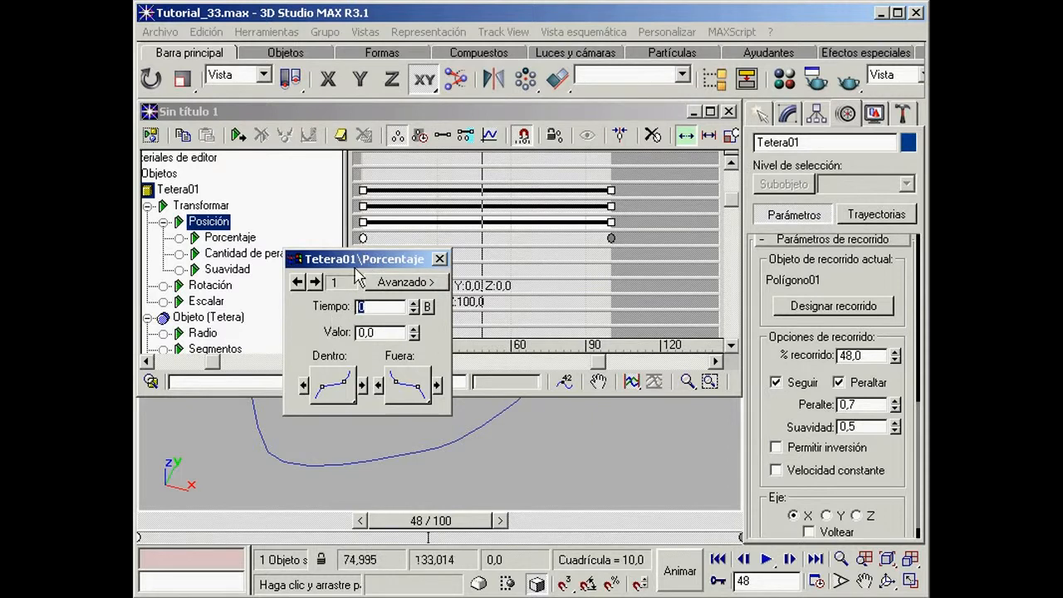
left_click_drag(378, 260, 842, 245)
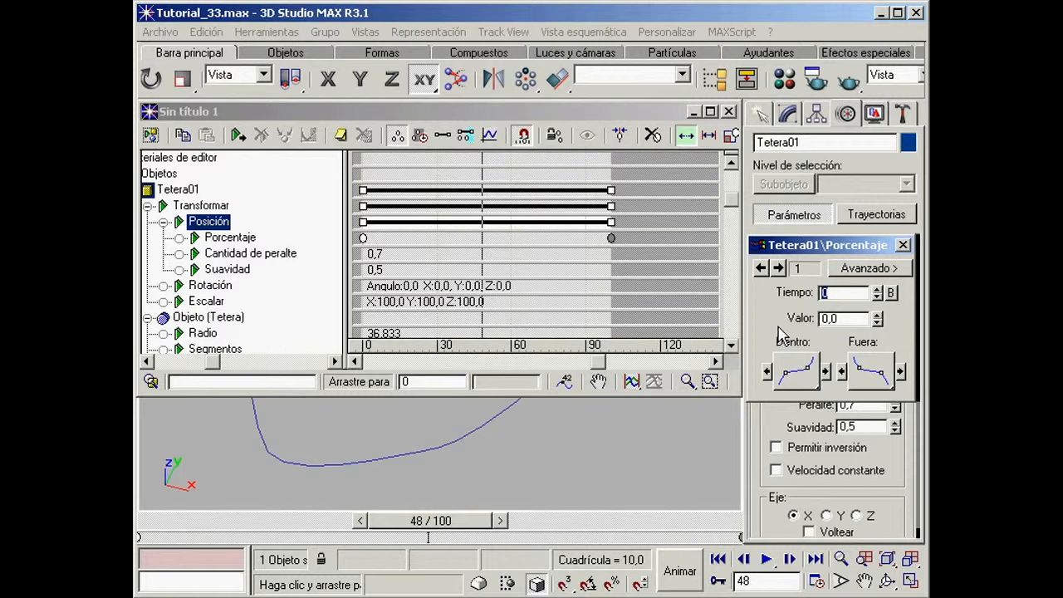
Step: Switch between the two Porcentaje keys to compare their Tiempo and Valor settings
left_click(780, 268)
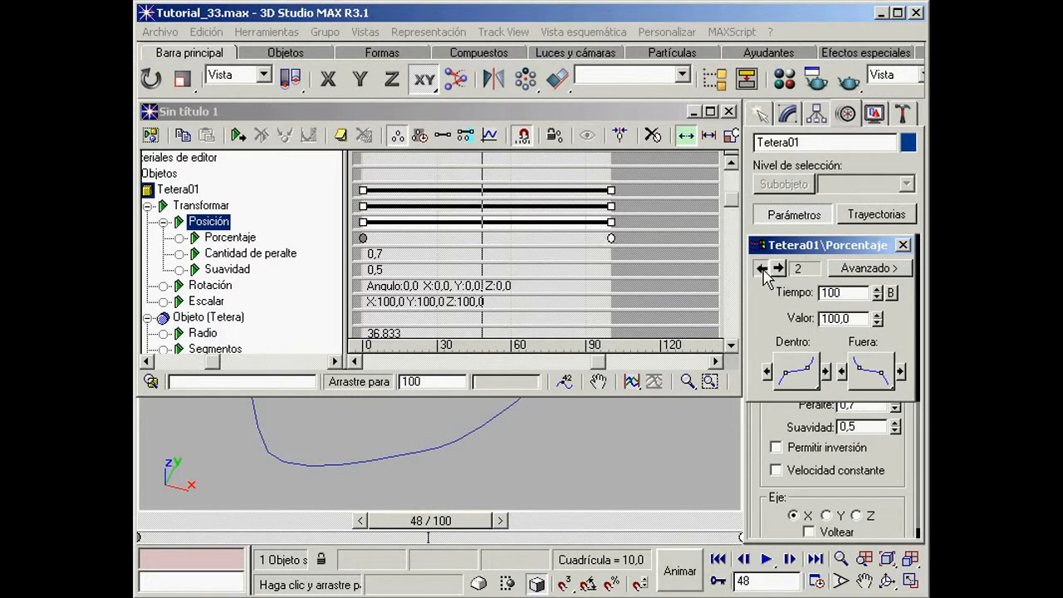
left_click(762, 269)
left_click(778, 269)
left_click(761, 270)
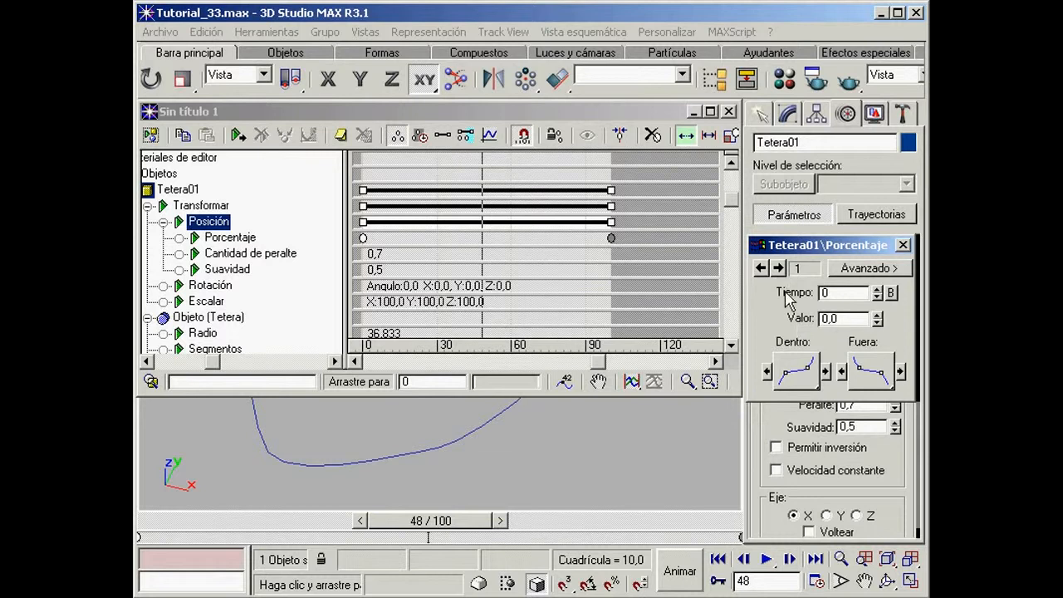
left_click(775, 269)
left_click(760, 269)
left_click(779, 269)
left_click(762, 269)
left_click(778, 269)
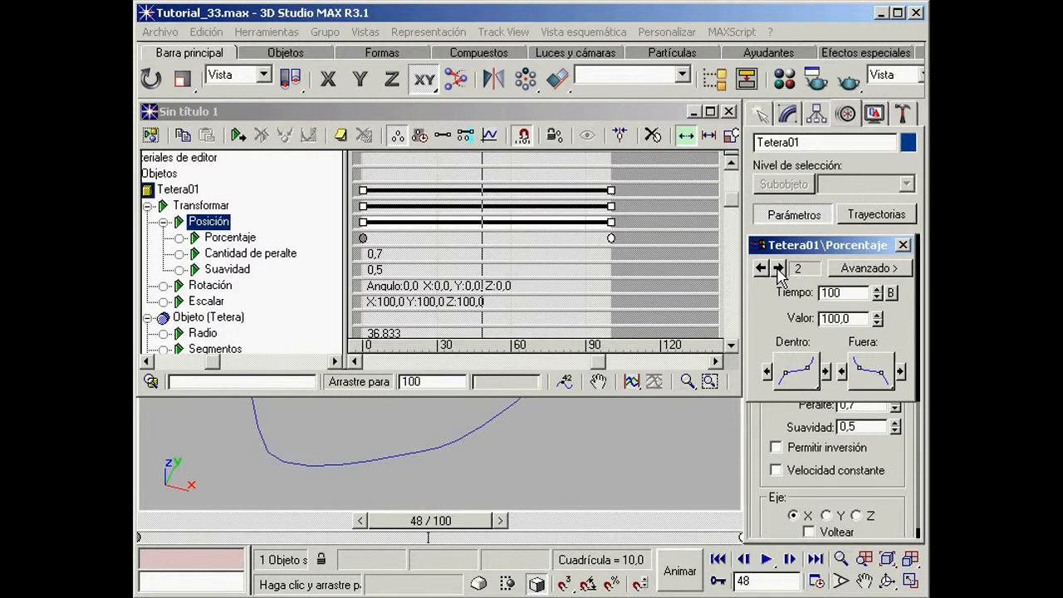
left_click(761, 268)
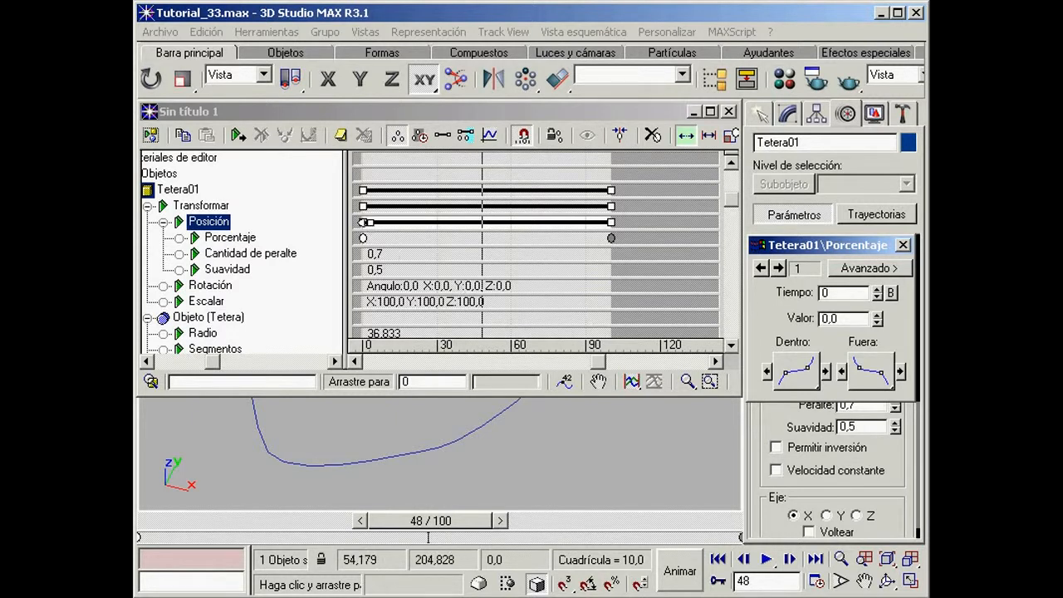
Step: Shorten the teapot's Posición range to frames 25 through 65 and preview the motion in the viewport from frame 0
left_click(364, 222)
left_click_drag(363, 221, 424, 222)
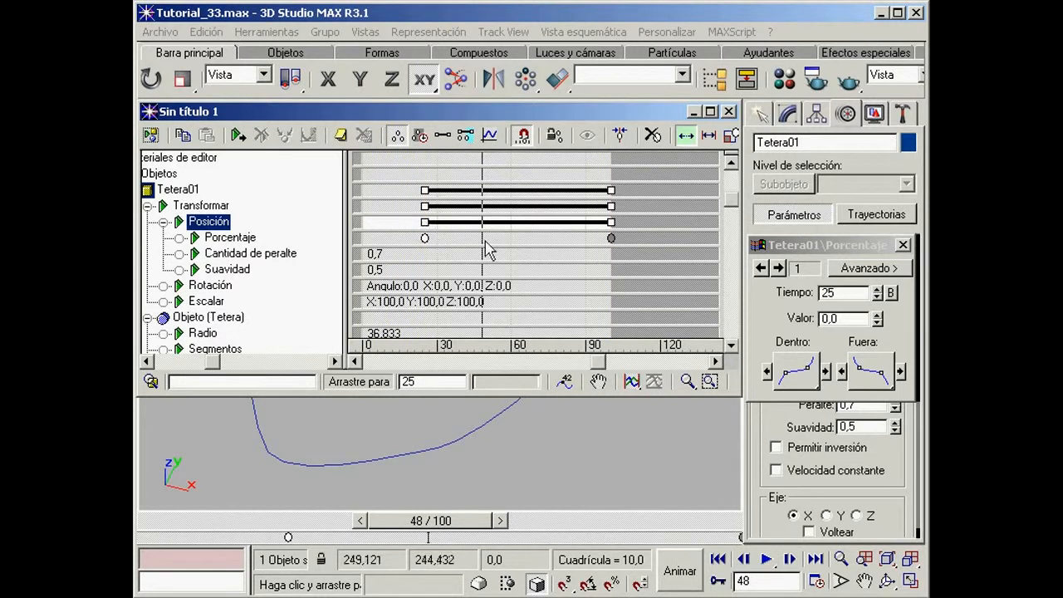
left_click_drag(618, 223, 528, 223)
left_click(549, 238)
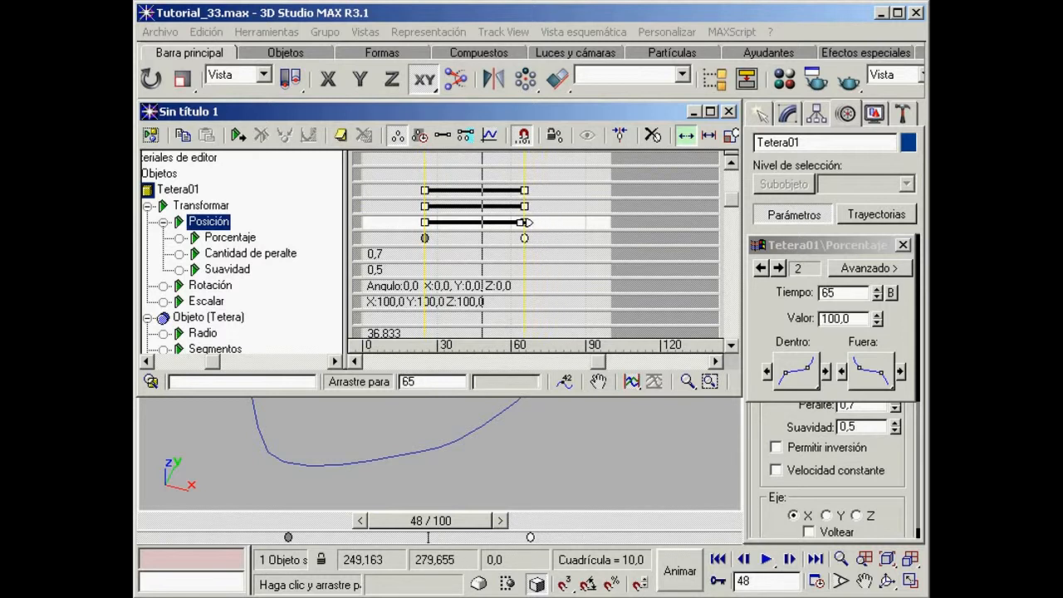
left_click(691, 113)
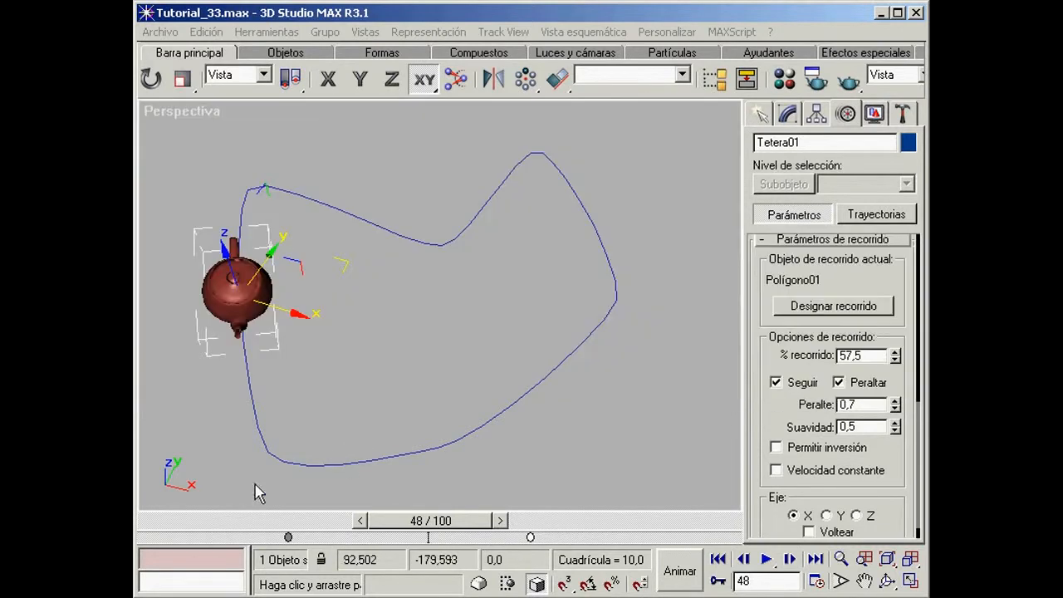
left_click(157, 516)
mouse_move(178, 518)
left_mouse_down()
mouse_move(629, 529)
mouse_move(401, 514)
mouse_move(172, 517)
left_mouse_up()
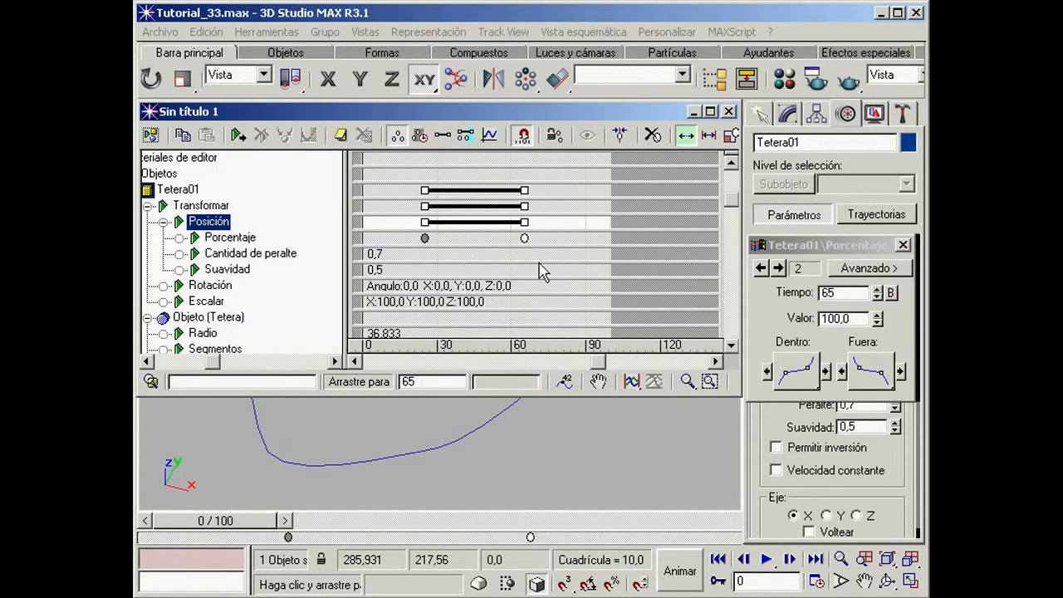
Step: Change the Posición range to start at frame 58 and end at frame 82, and preview the faster motion
left_click(530, 223)
left_click_drag(530, 223, 573, 222)
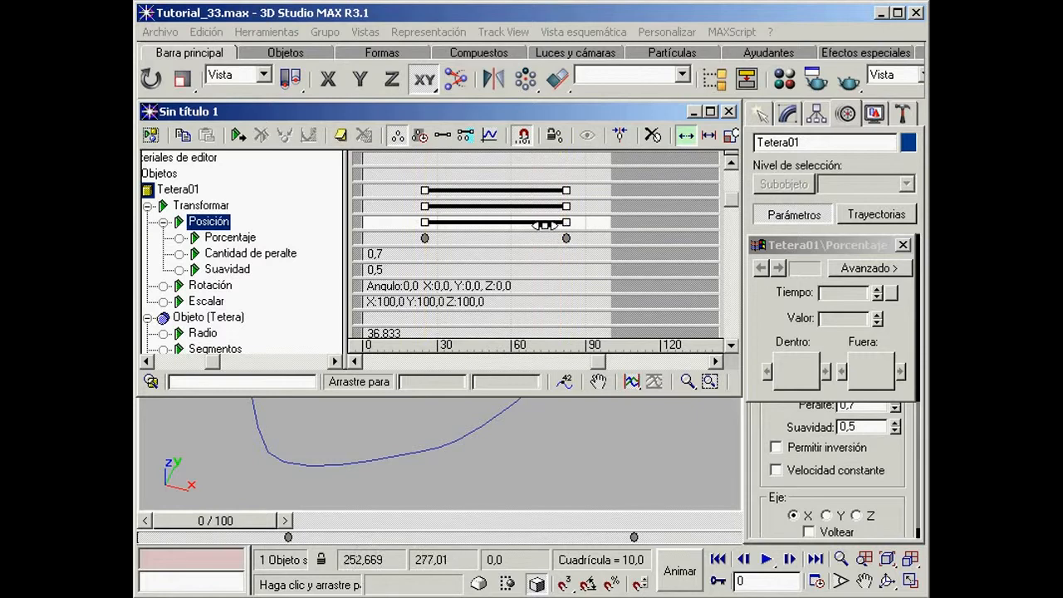
left_click_drag(425, 222, 506, 224)
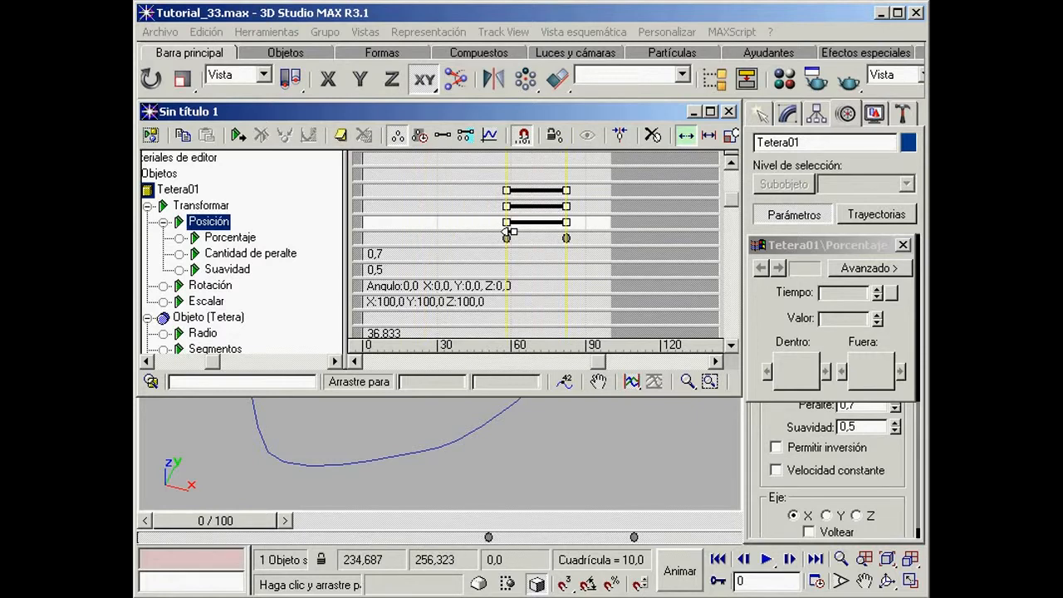
left_click(728, 111)
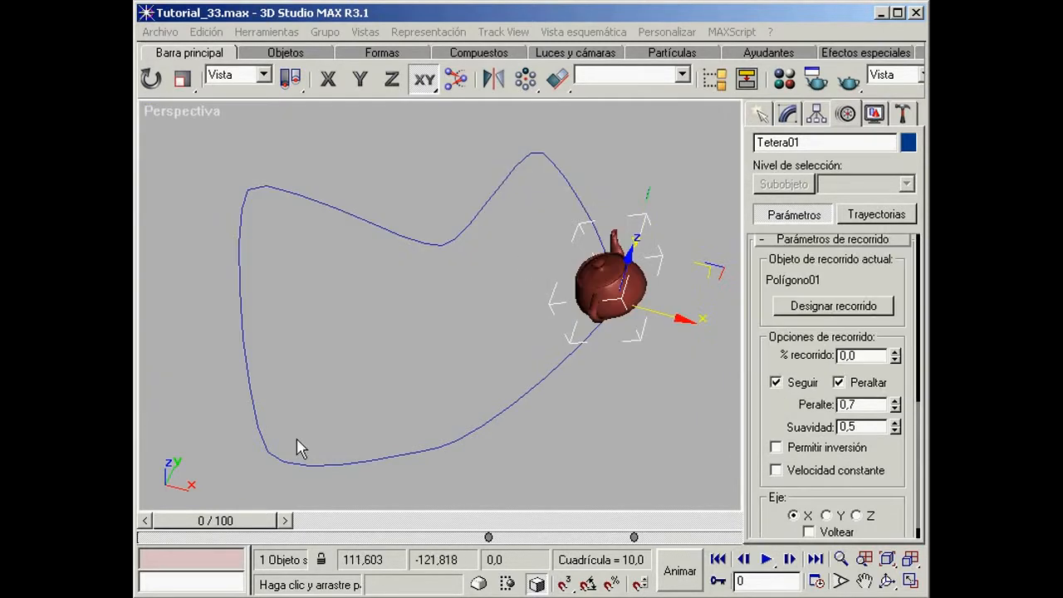
left_click_drag(200, 524, 177, 526)
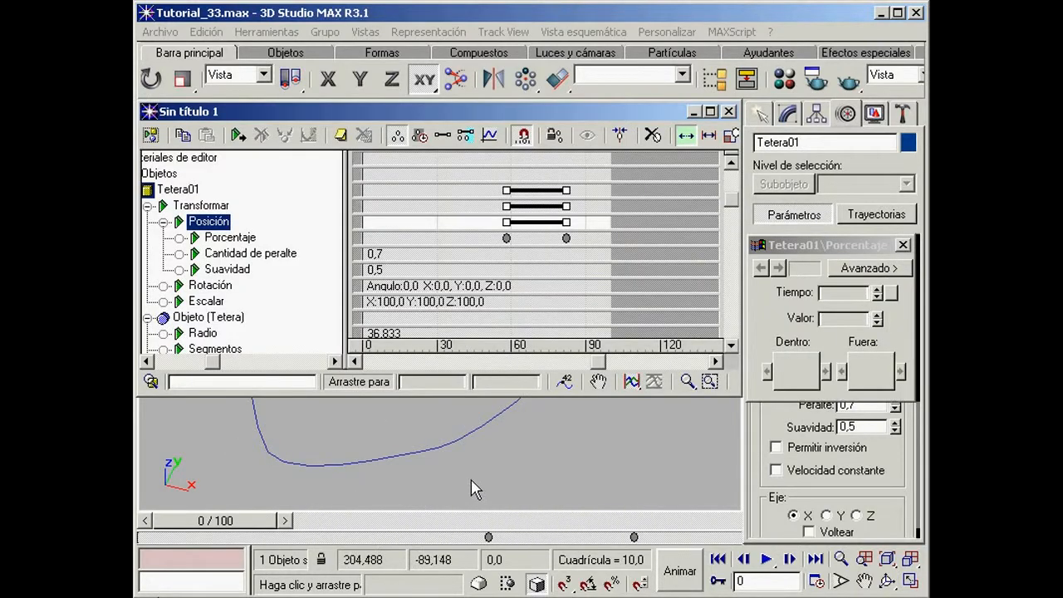
Step: Set the first Porcentaje key's Tiempo to 0 and the second key's Tiempo to 100
left_click(504, 238)
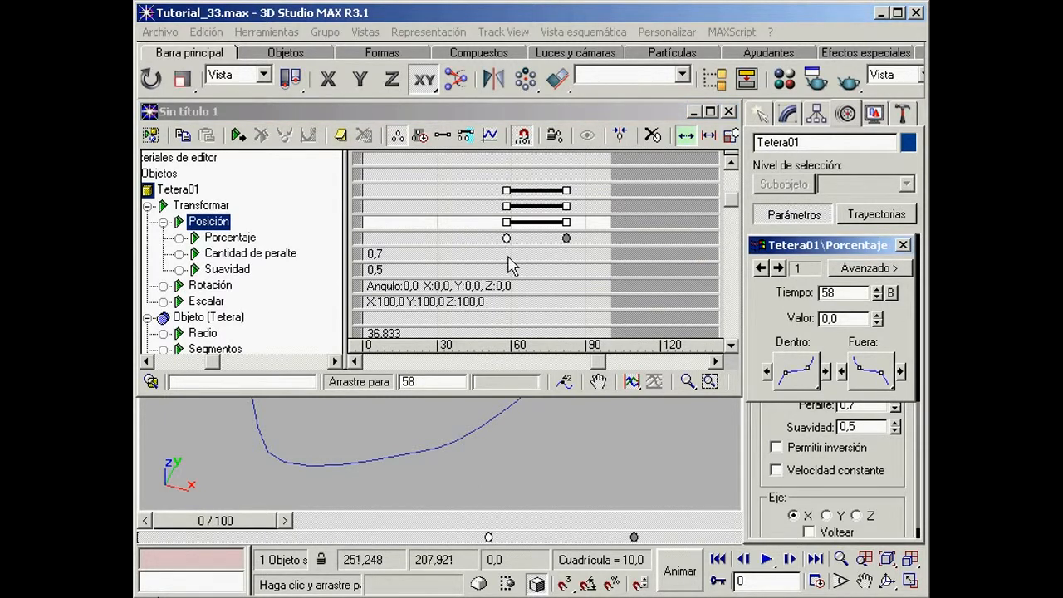
double_click(841, 291)
type("0")
key("Return")
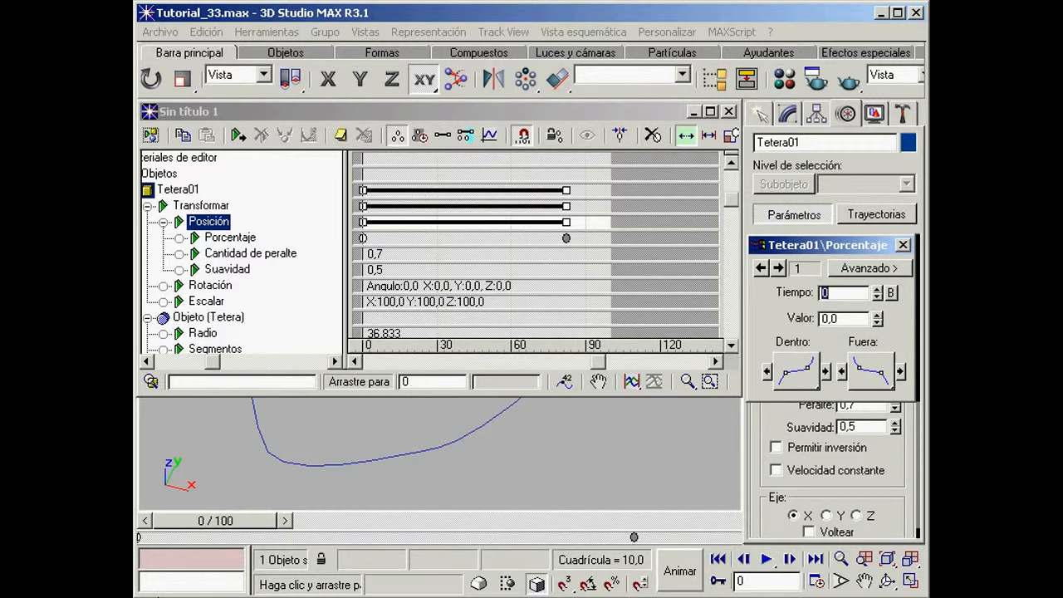
left_click(778, 267)
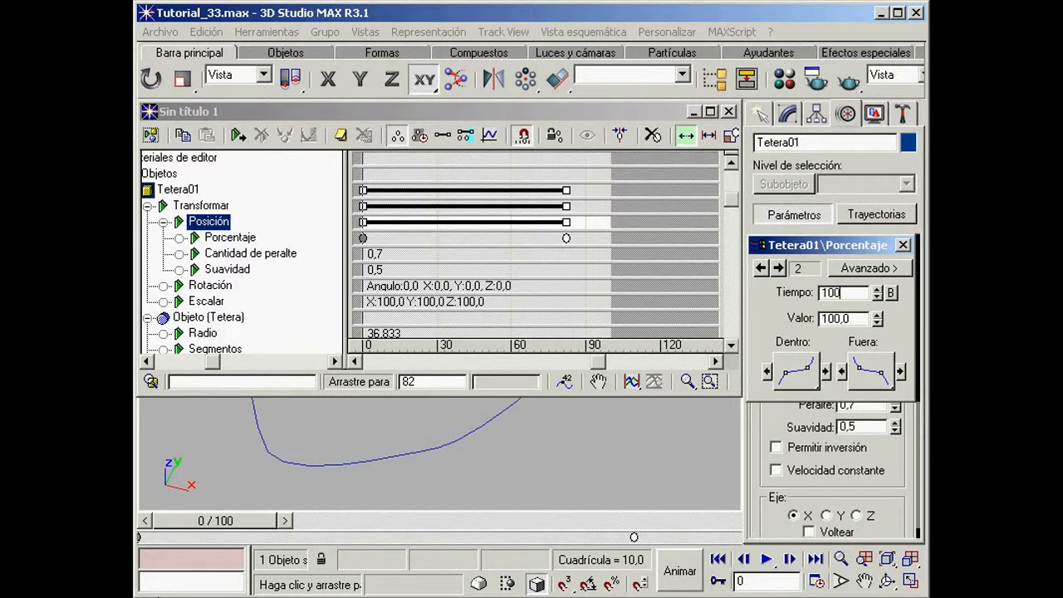
type("100")
key("Return")
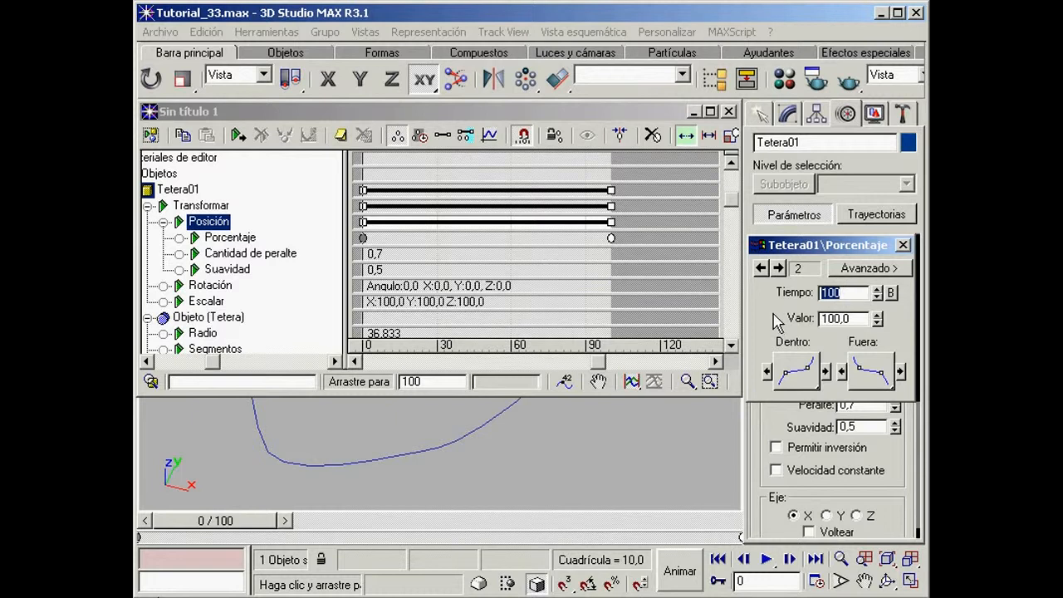
Step: Set the first Porcentaje key's Valor to 35 and the second key's to 75, and preview the motion up to frame 100
left_click(762, 268)
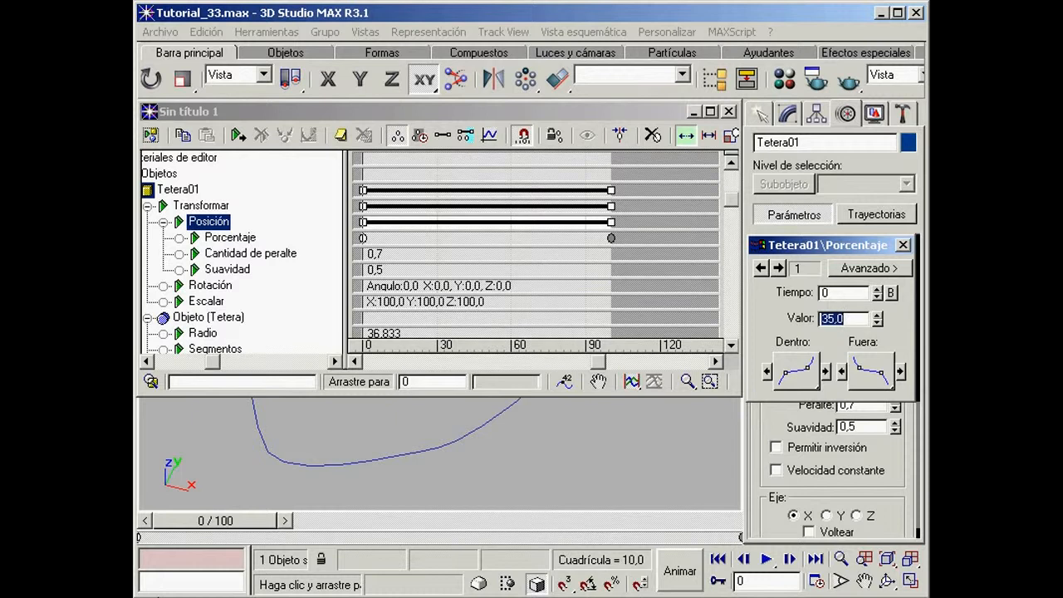
left_click(778, 267)
type("7")
key("Return")
left_click(728, 111)
left_click_drag(192, 521, 659, 526)
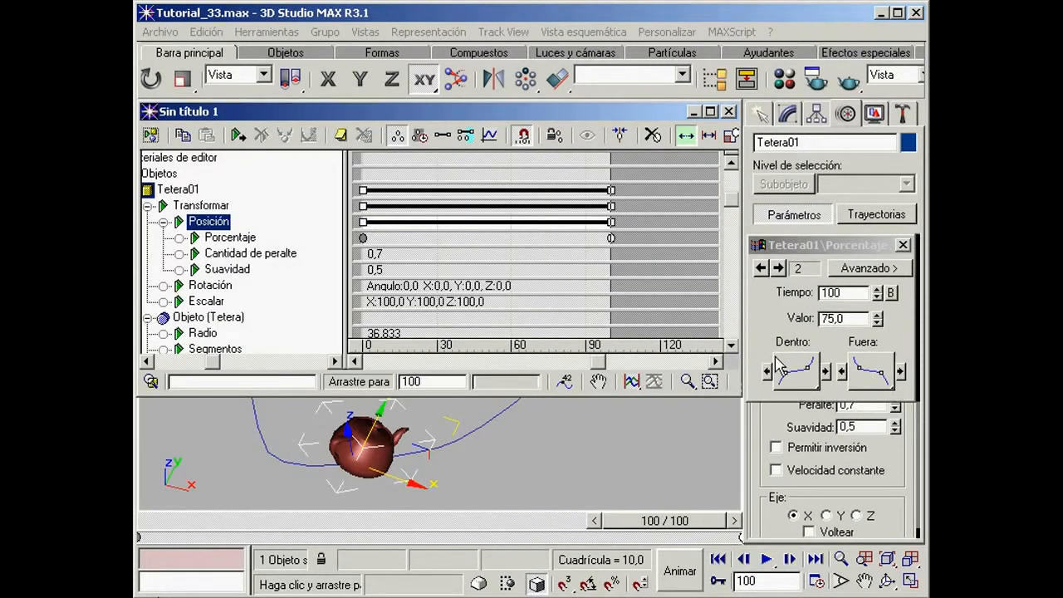
Step: Set the second Porcentaje key's Valor to 100 and the first key's Valor to 0
left_click(854, 322)
double_click(853, 322)
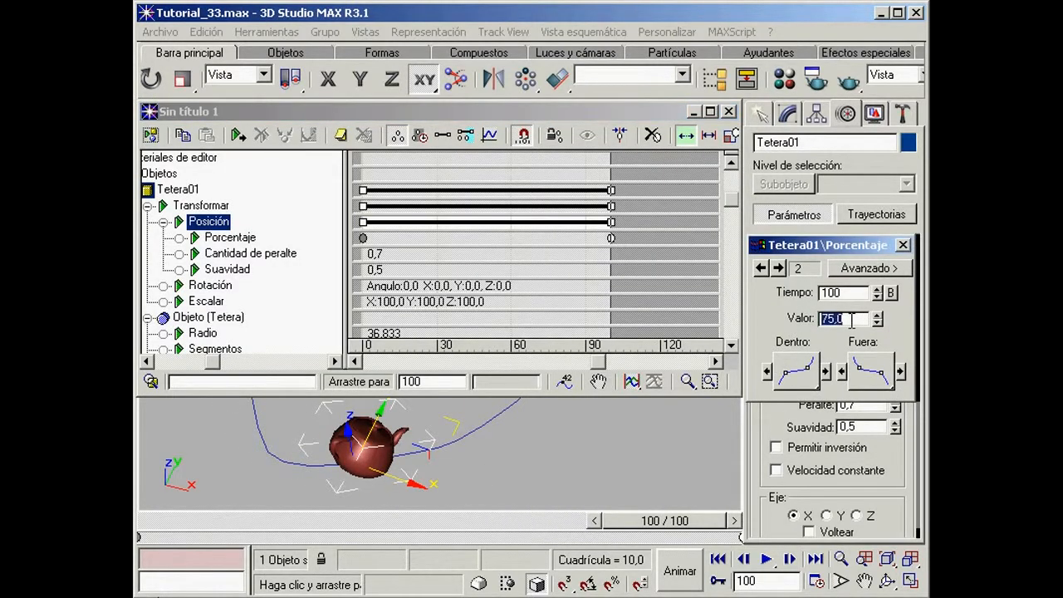
type("100")
key("Return")
left_click(761, 267)
left_click(845, 319)
double_click(844, 320)
type("0")
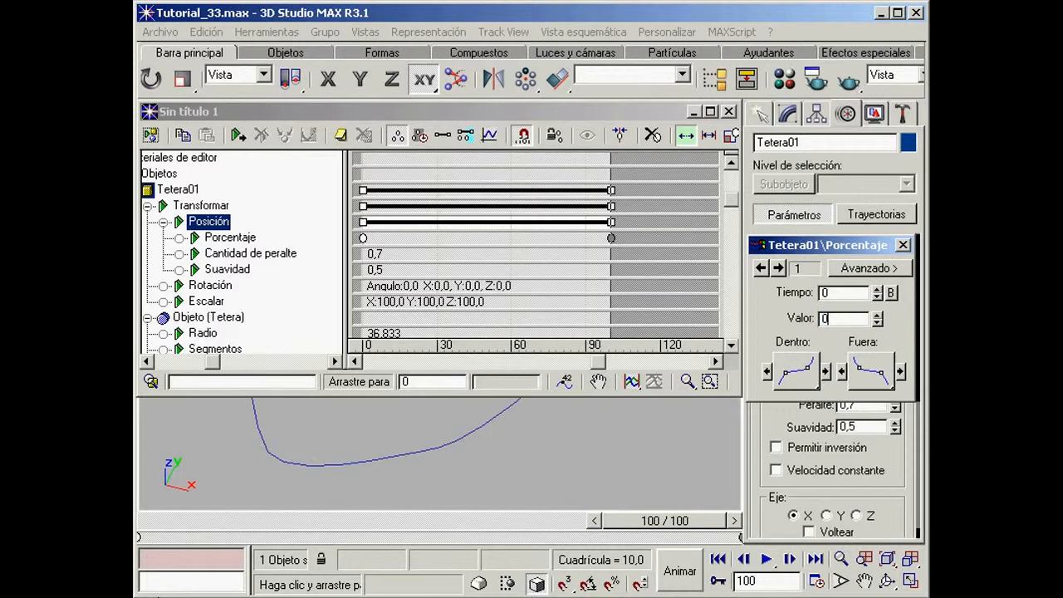
key("Return")
Step: Display the function curve of the Porcentaje track and enlarge the Track View window
left_click(230, 240)
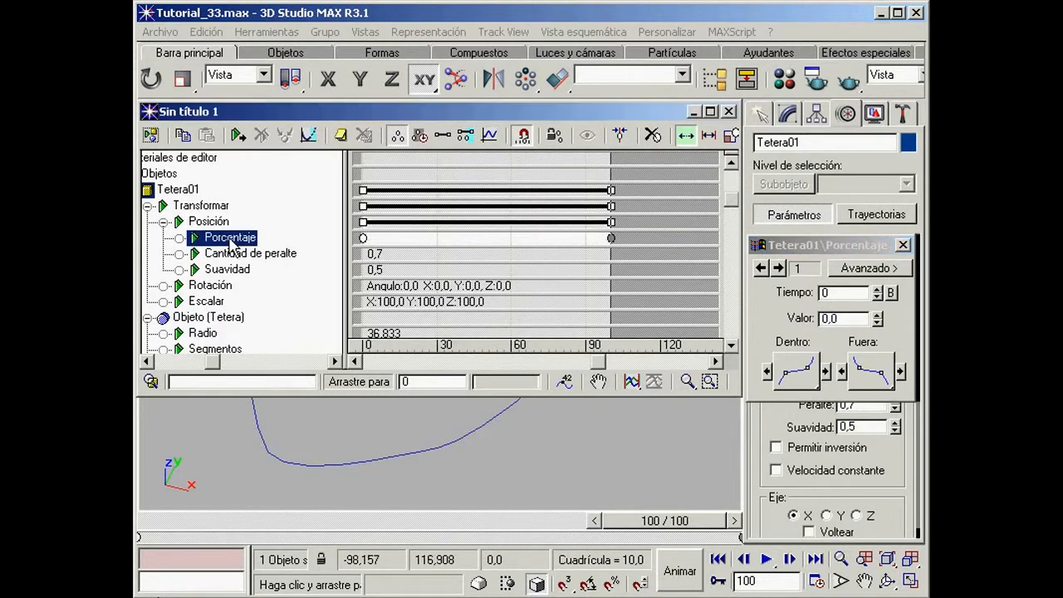
left_click(490, 137)
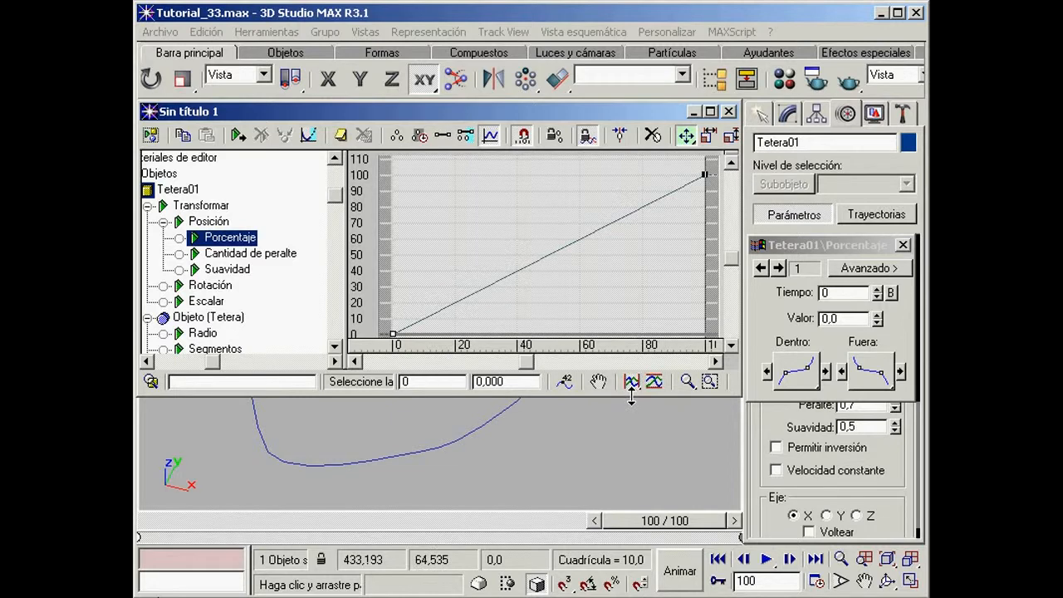
left_click_drag(631, 410, 619, 509)
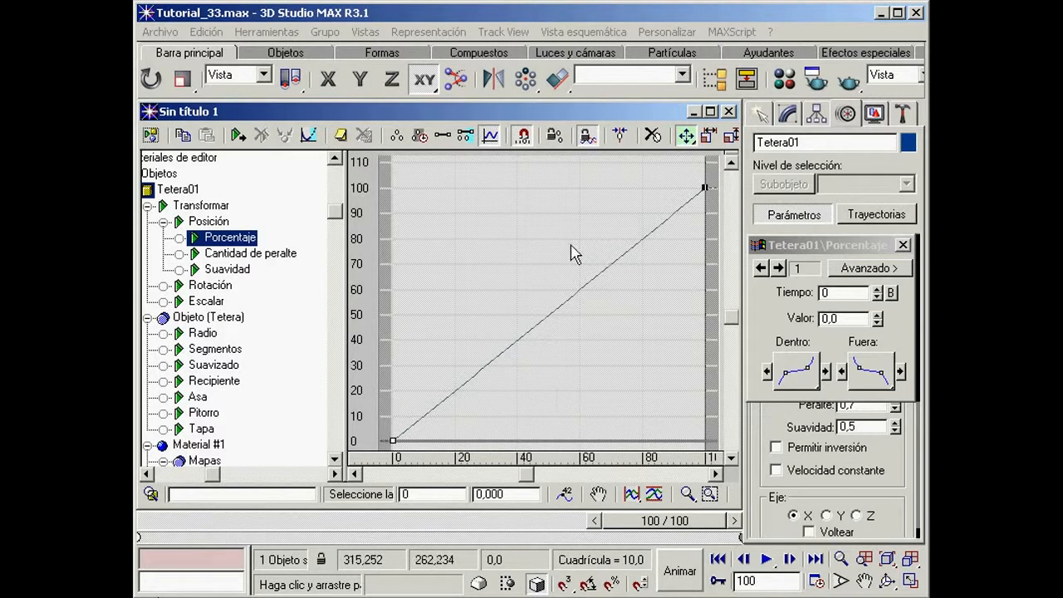
Step: Add a key near the middle of the Porcentaje curve and set its time to frame 50
left_click_drag(633, 138, 446, 152)
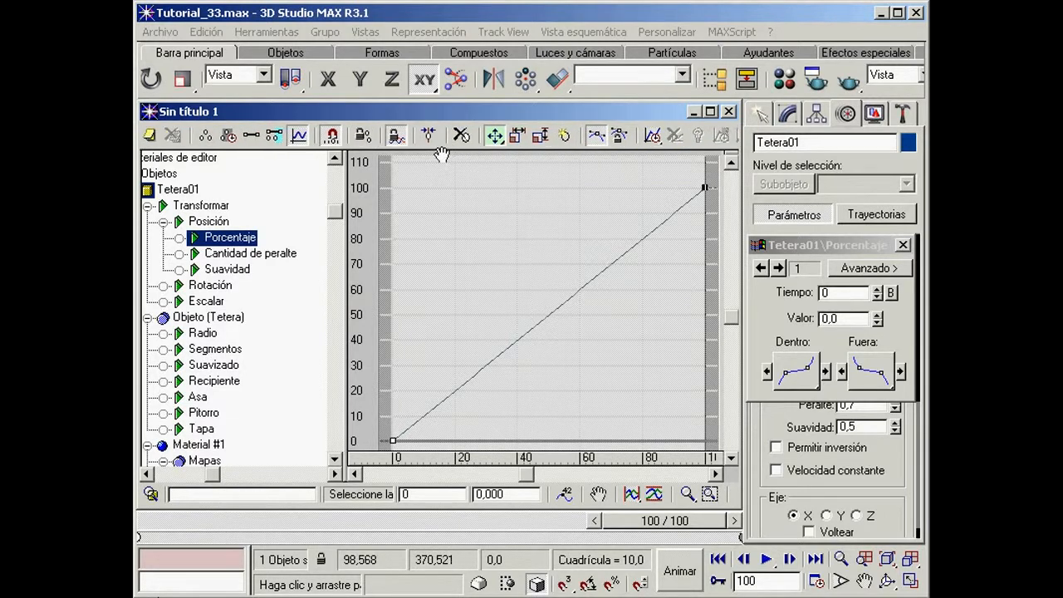
left_click(564, 136)
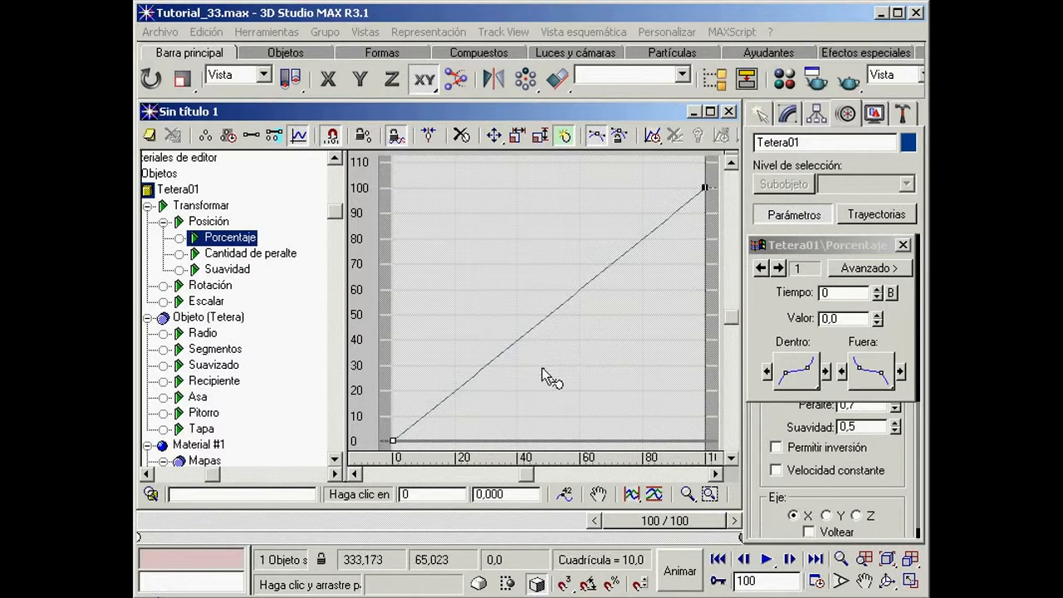
left_click(547, 315)
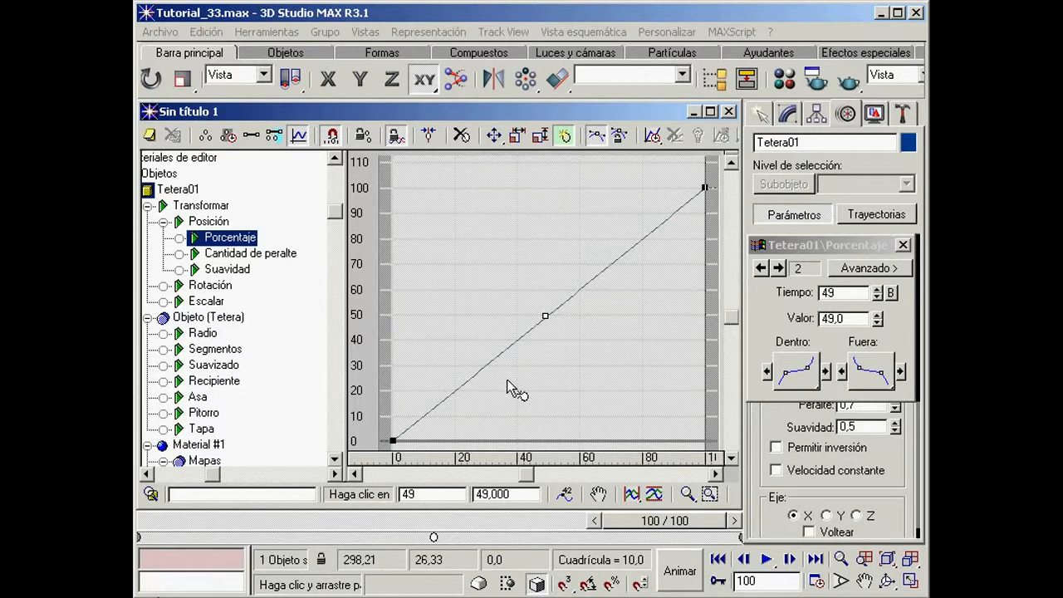
type("50")
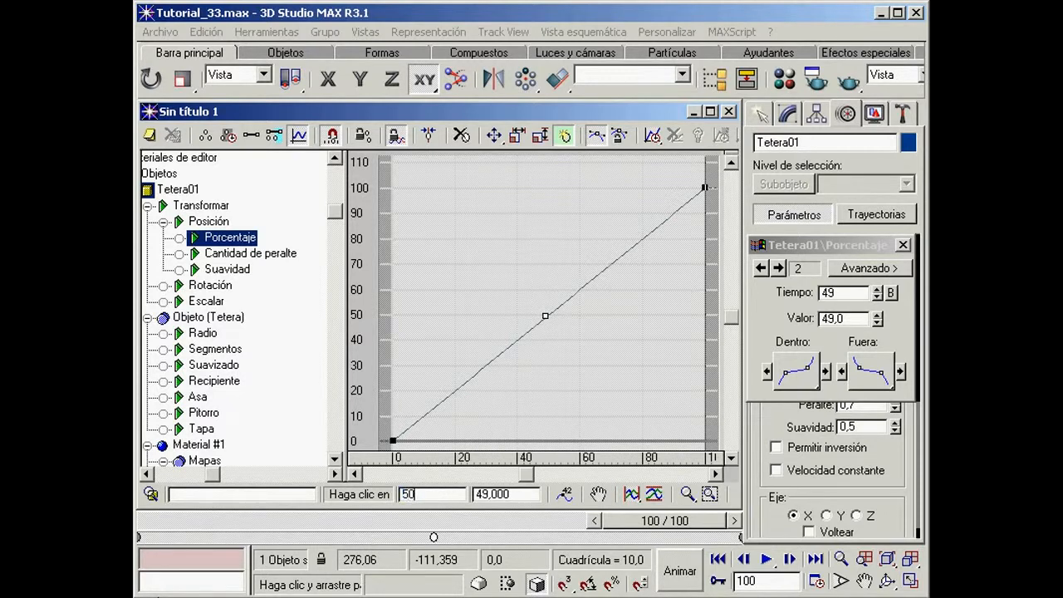
key("Return")
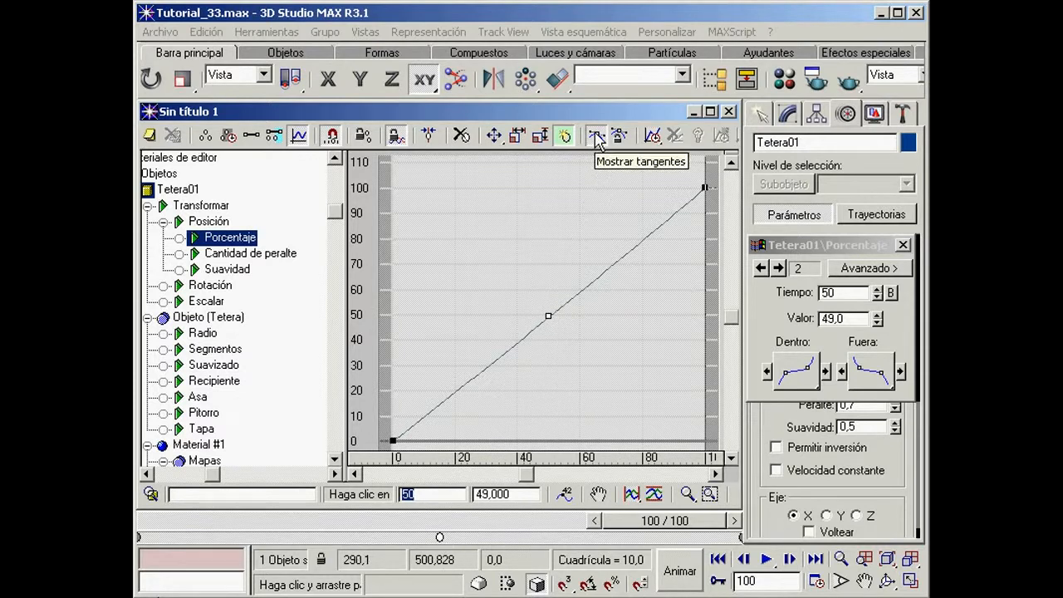
Step: Give the frame 50 key adjustable tangent handles and pull its outgoing handle steeply downward so the curve reverses around the key
right_click(549, 316)
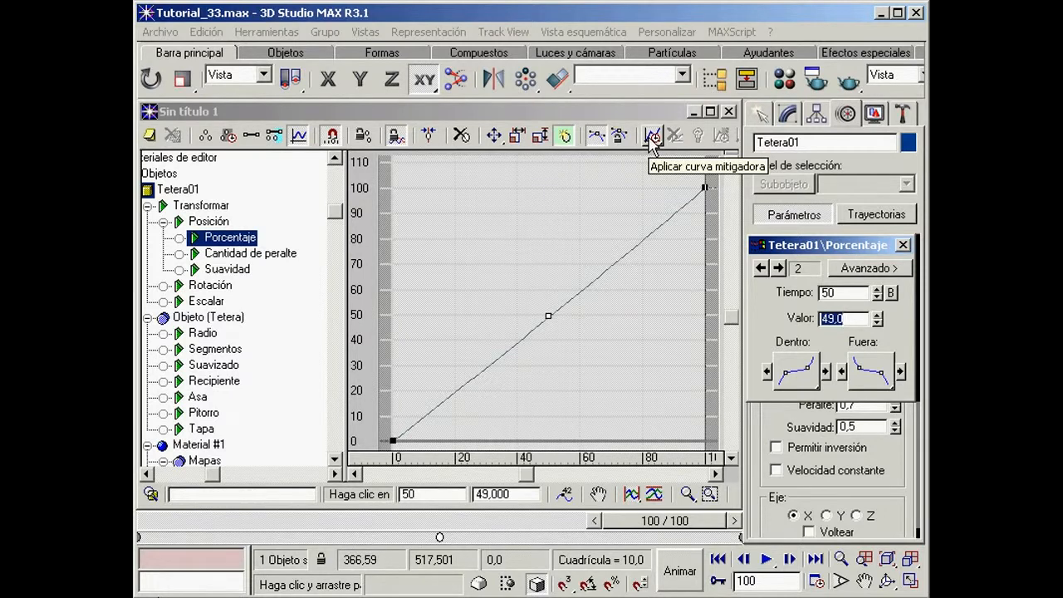
left_click(400, 143)
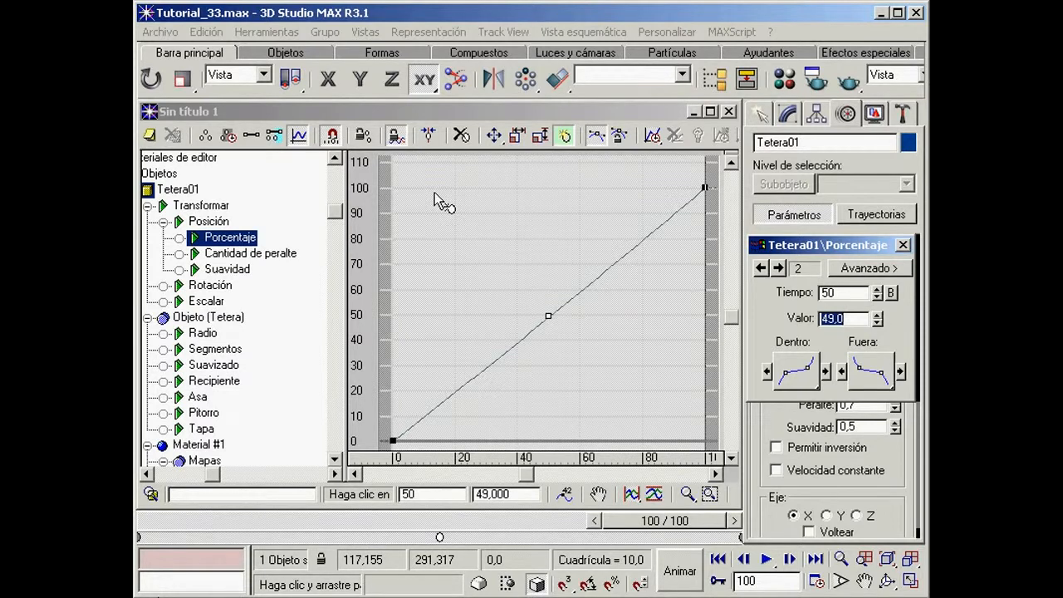
left_click(435, 199)
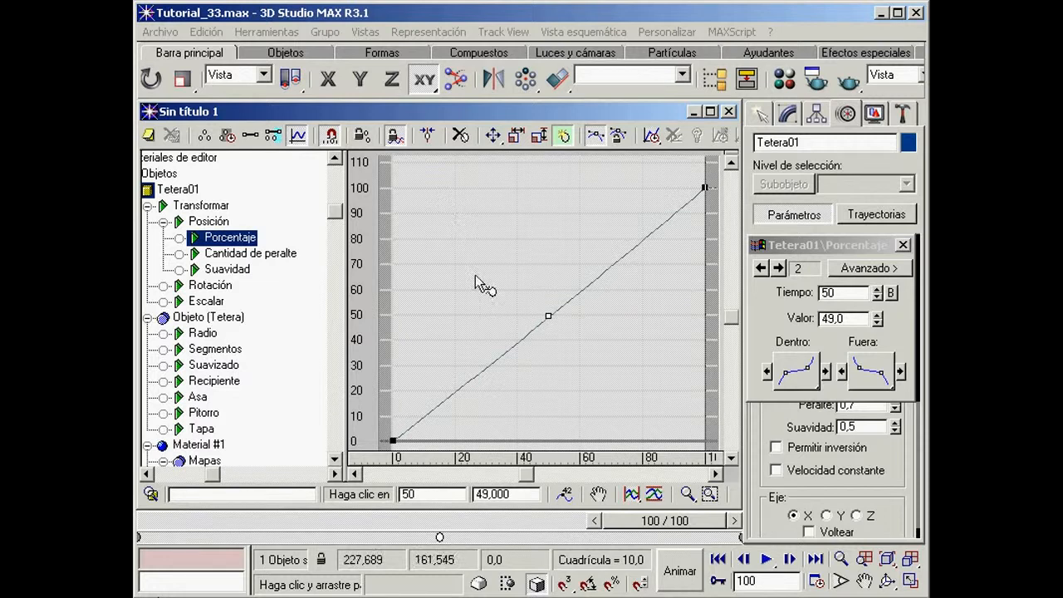
left_click(802, 372)
left_click_drag(806, 374, 802, 569)
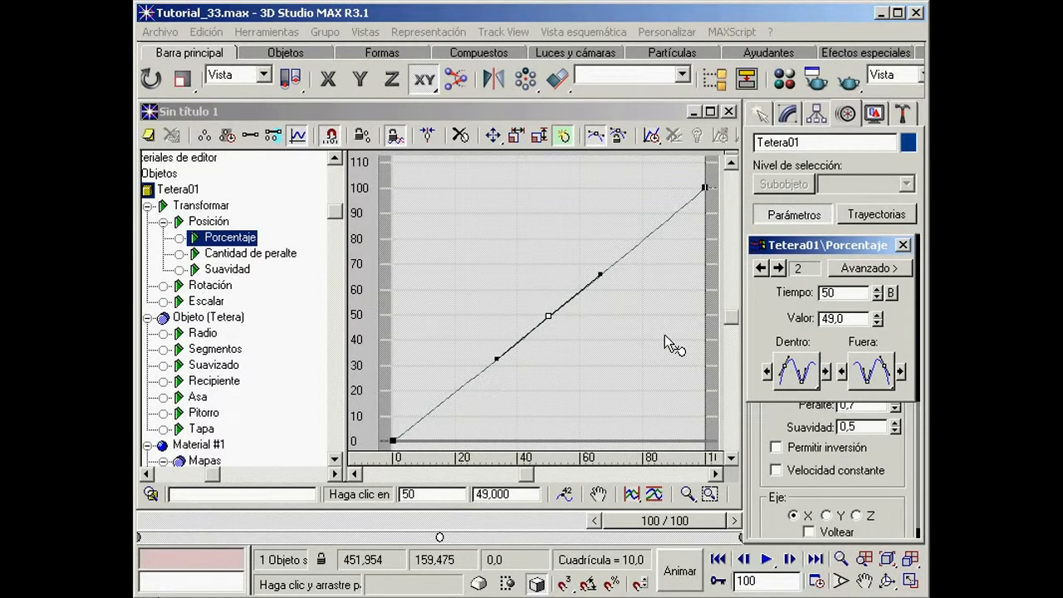
left_click(493, 136)
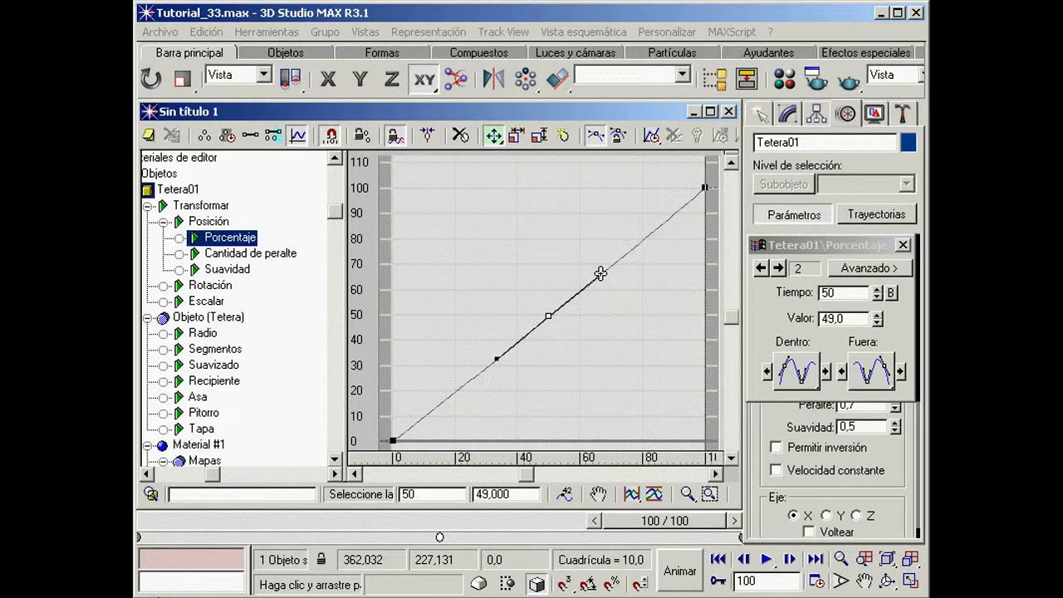
left_click_drag(600, 273, 584, 429)
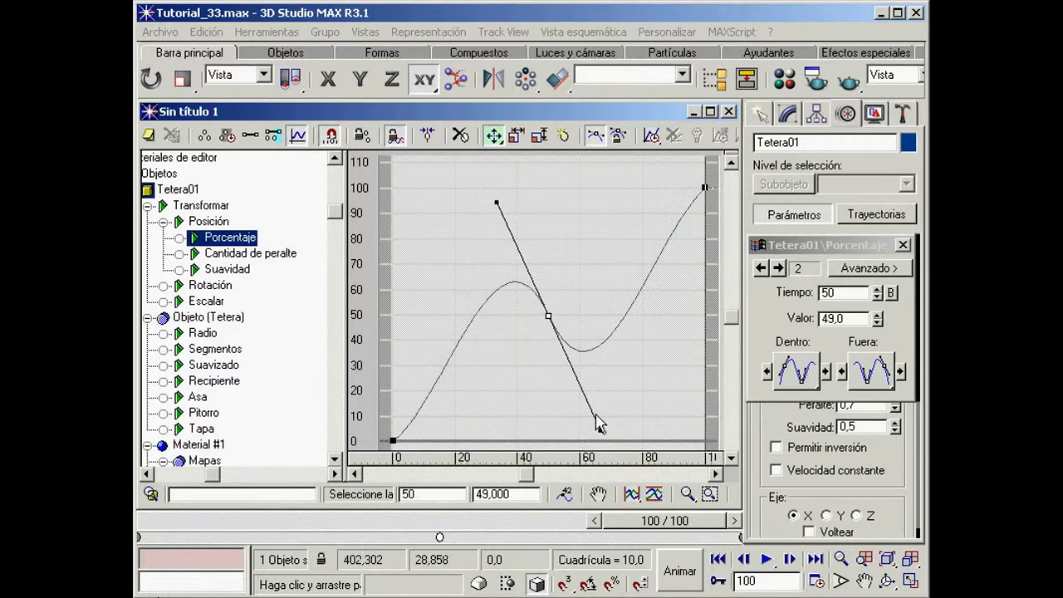
Step: Minimize Track View and preview the teapot's motion along the spline from frame 0
left_click(694, 111)
left_click(151, 522)
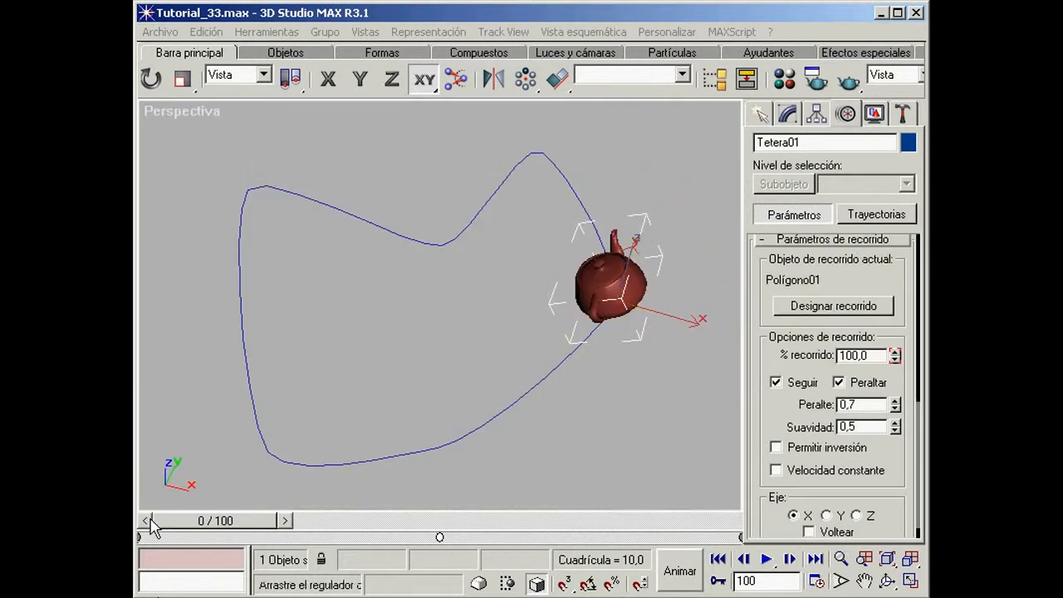
left_click_drag(177, 523, 631, 519)
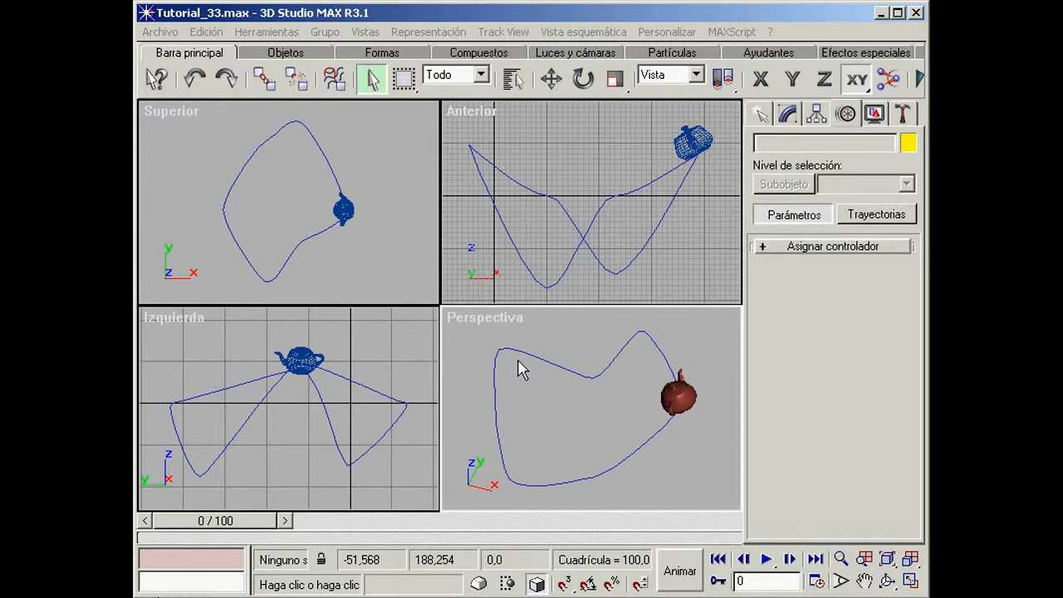
Step: Create a cone inside the spline in the Superior viewport, about 48 in base radius and 137 high, tapering to a point
left_click(759, 120)
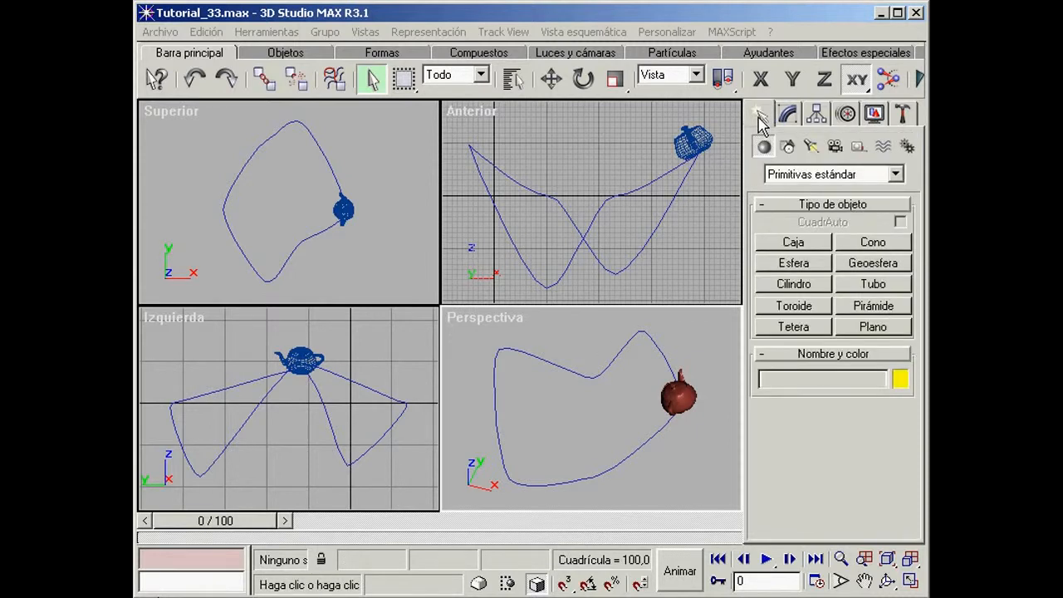
left_click(875, 245)
left_click_drag(284, 192, 271, 195)
left_click(288, 169)
left_click(295, 221)
Step: Set the cone's Radio 1 to 25 and its Altura to 65
left_click_drag(747, 510, 770, 286)
double_click(891, 300)
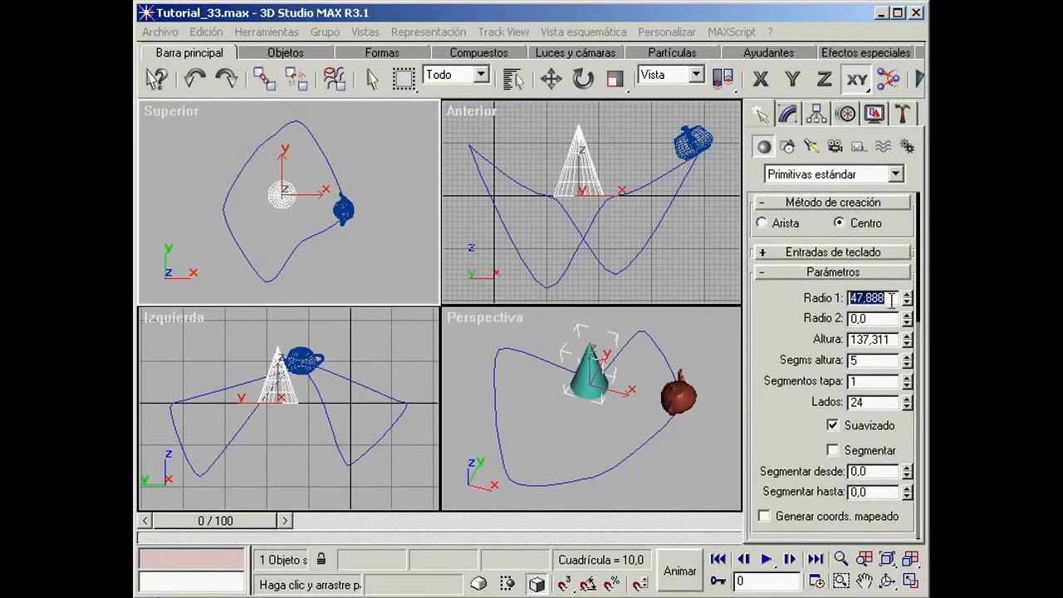
type("25")
key("Tab")
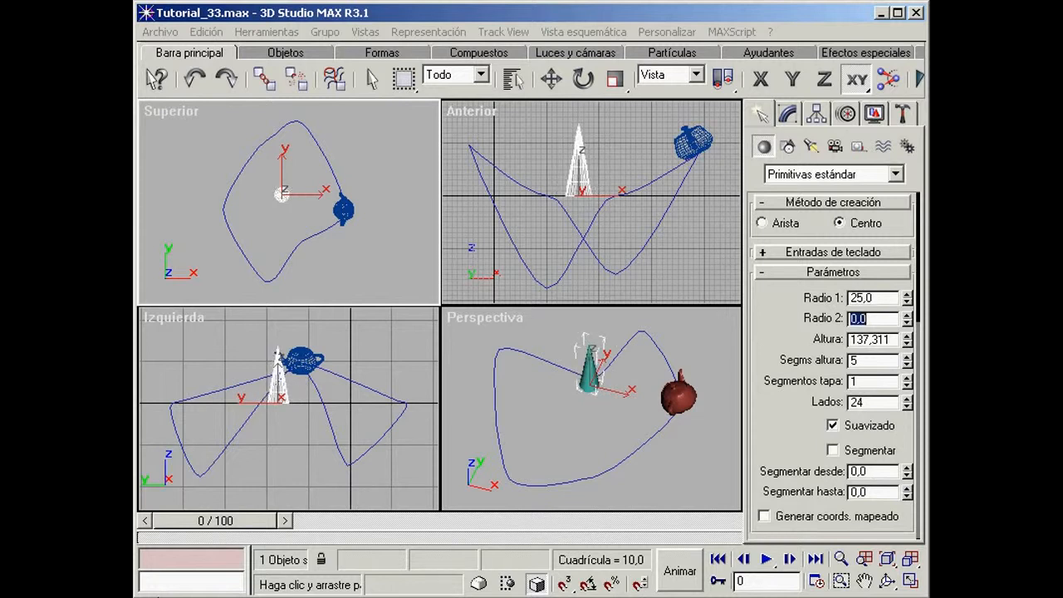
key("Tab")
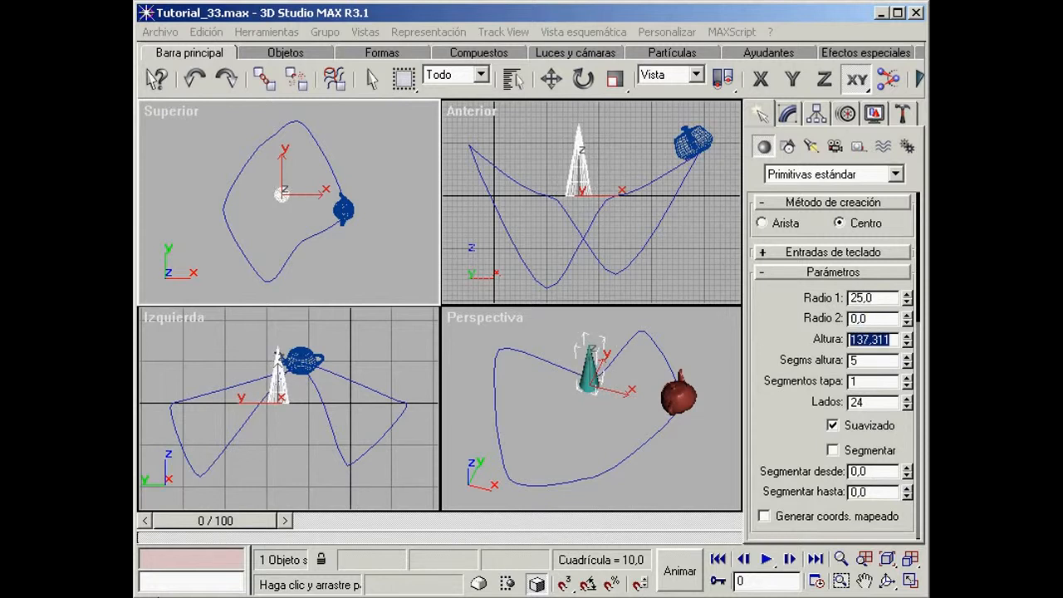
type("65")
key("Return")
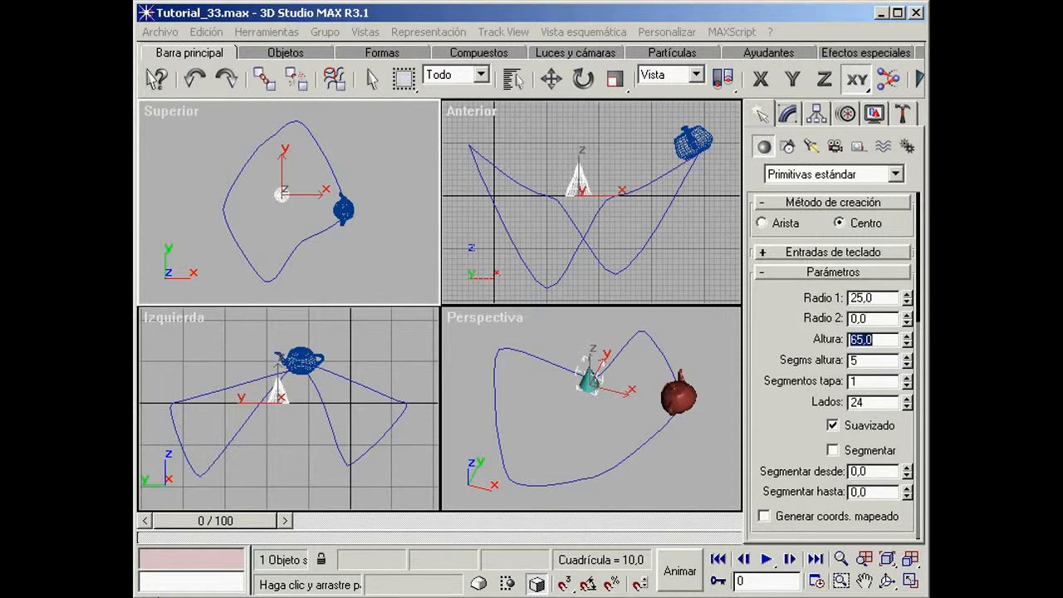
Step: Assign the Observar controller to the cone's Transformar track
left_click(846, 115)
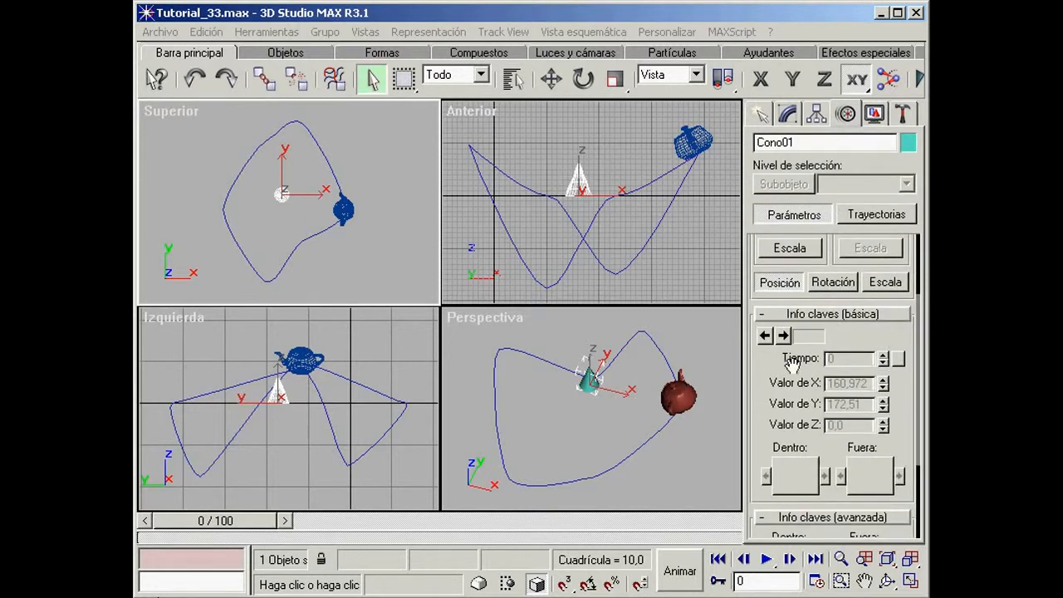
left_click_drag(794, 365, 786, 566)
left_click(812, 247)
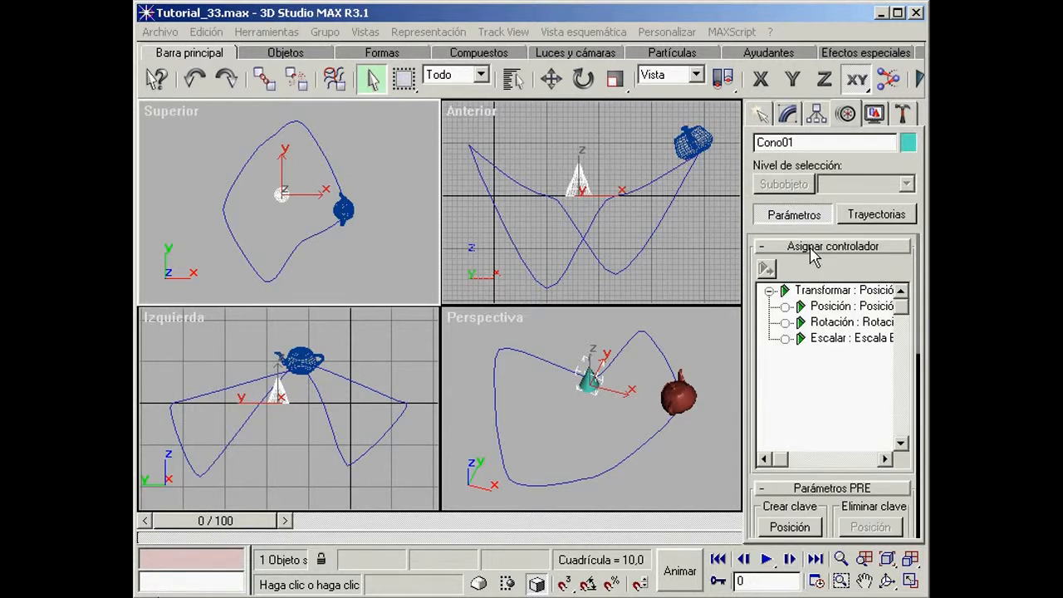
left_click(812, 293)
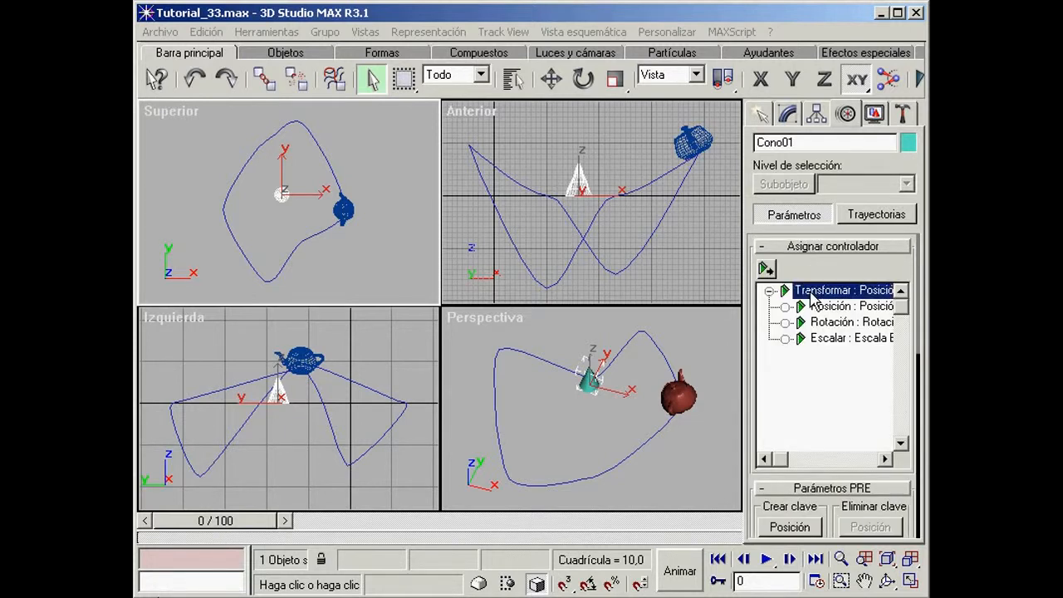
left_click(766, 268)
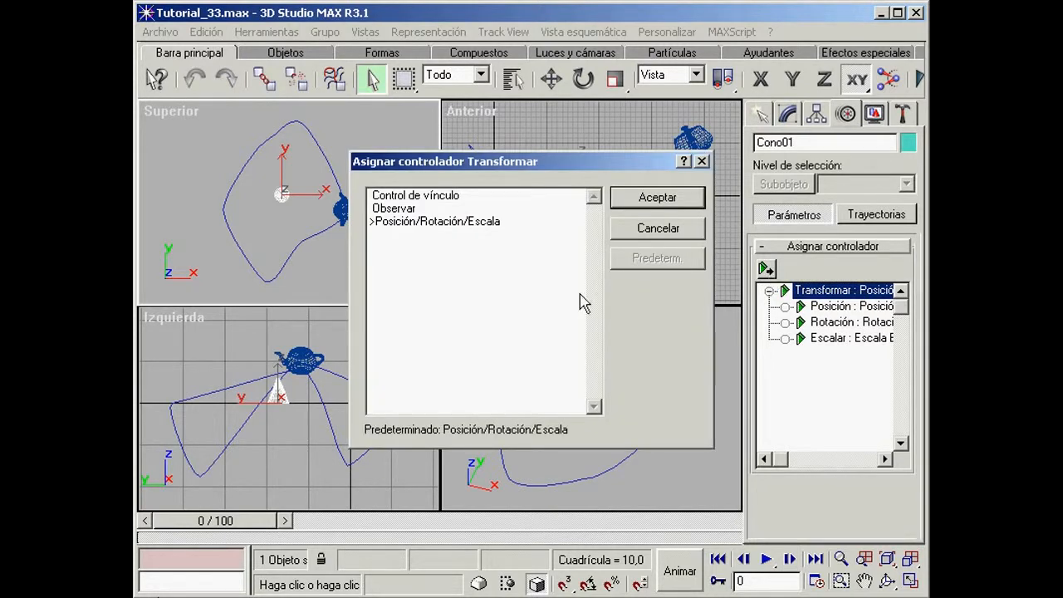
left_click(388, 208)
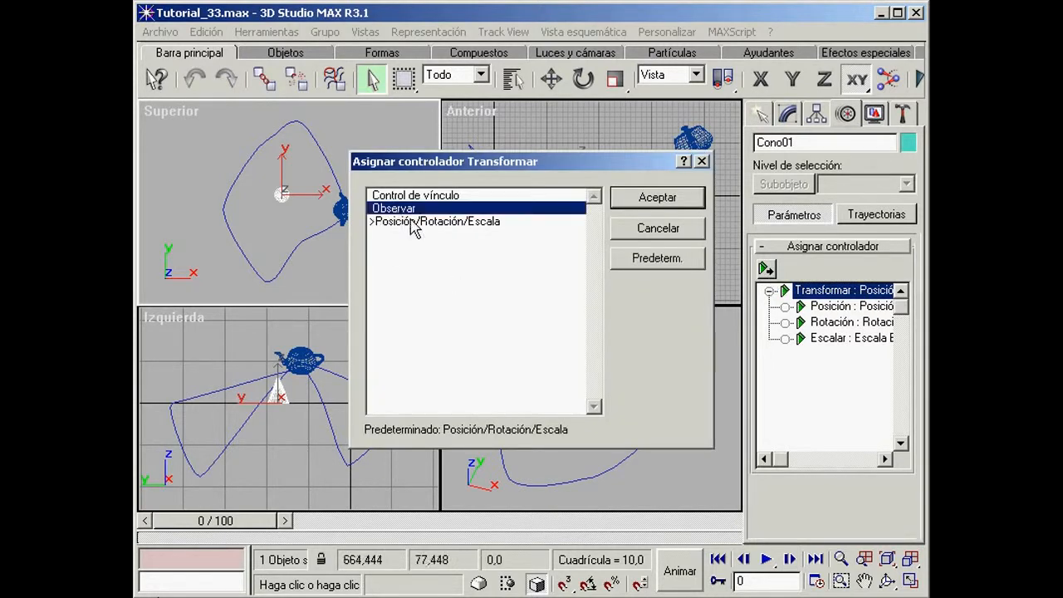
left_click(666, 205)
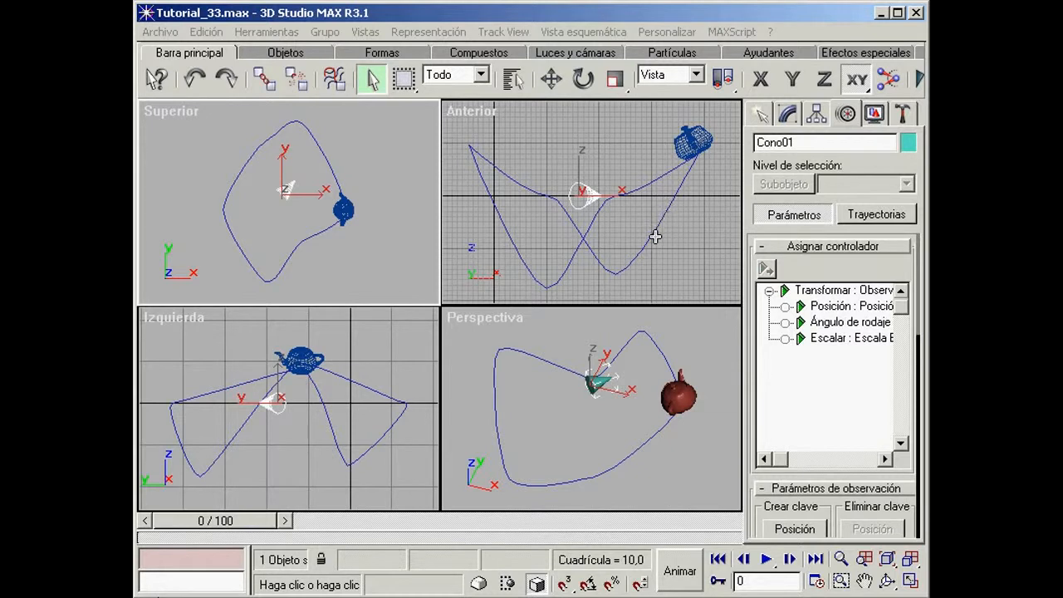
Step: Maximize the Perspectiva viewport and examine the cone's full controller names in the Asignar controlador list
right_click(698, 351)
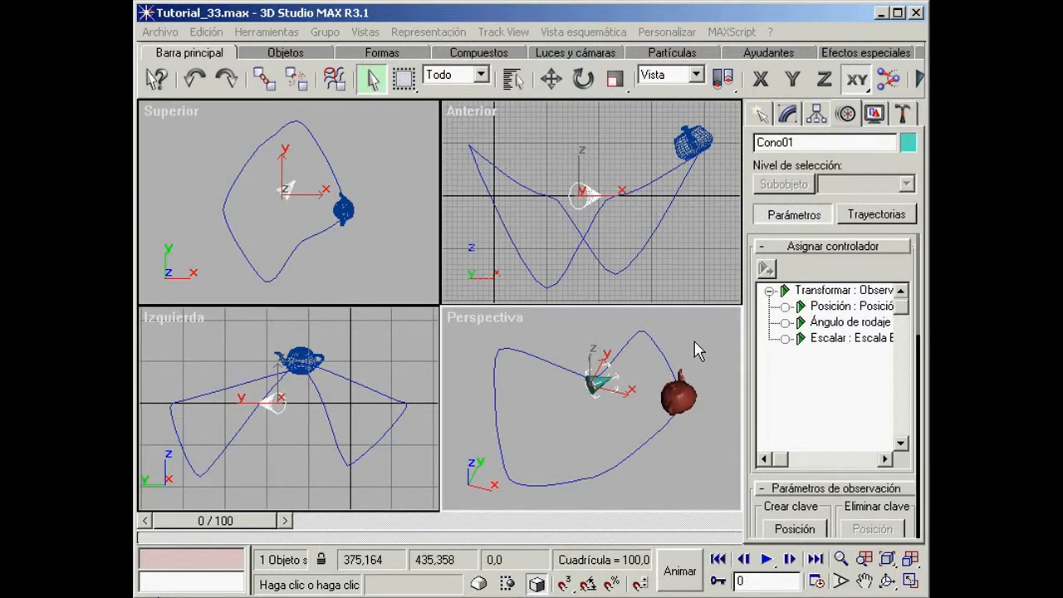
key("w")
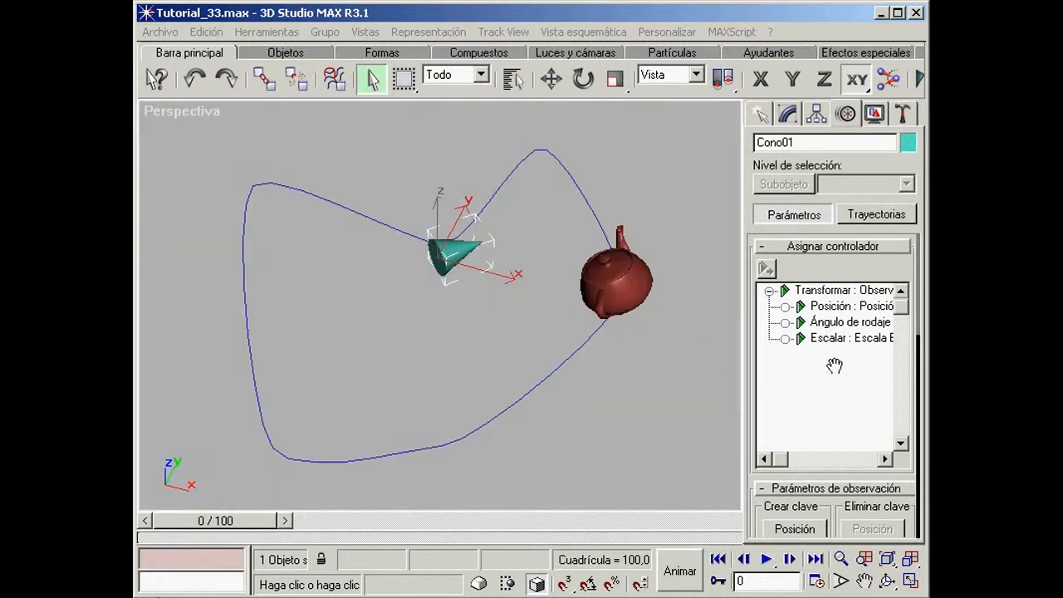
left_click_drag(836, 365, 835, 387)
left_click_drag(780, 458, 807, 470)
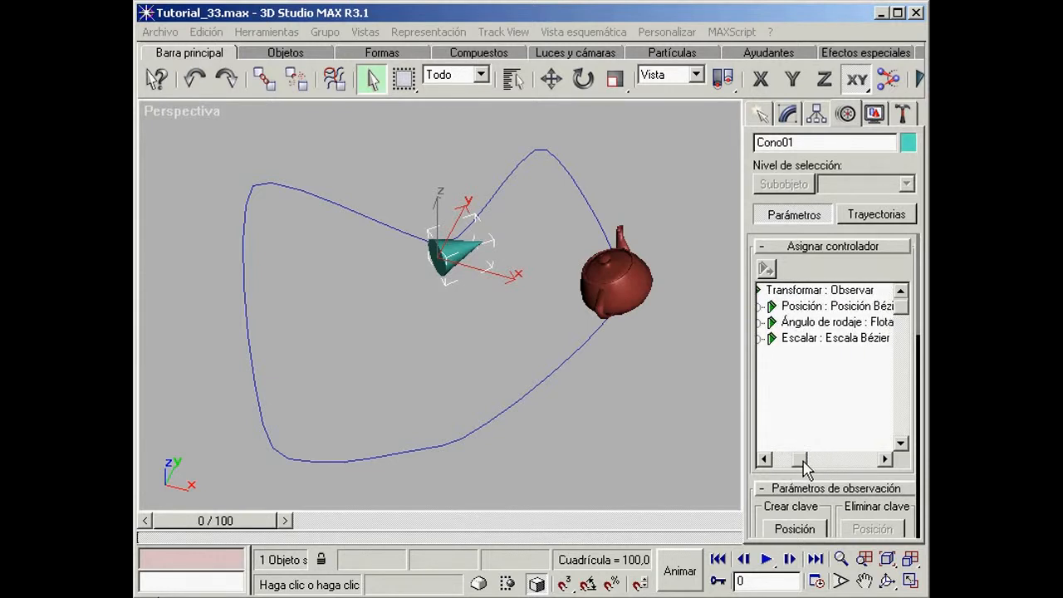
Step: Orbit to a clearer angle and designate the teapot as the target of the cone's Observar controller
left_click(887, 581)
mouse_move(504, 333)
left_mouse_down()
mouse_move(476, 356)
mouse_move(351, 363)
mouse_move(368, 358)
mouse_move(416, 388)
mouse_move(474, 388)
mouse_move(476, 302)
mouse_move(467, 304)
mouse_move(472, 327)
mouse_move(499, 325)
left_mouse_up()
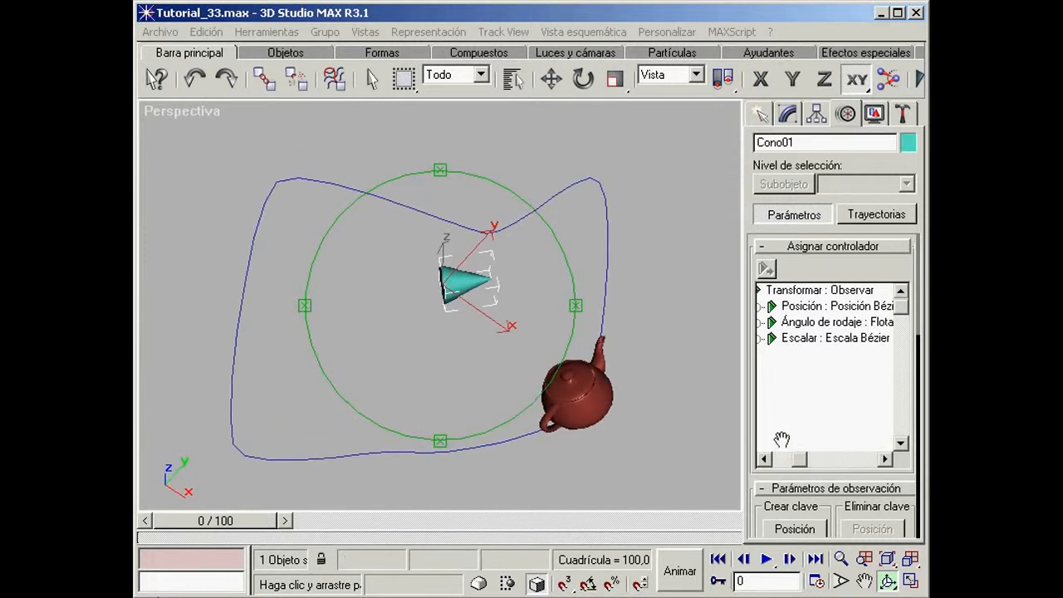
mouse_move(803, 461)
left_mouse_down()
mouse_move(842, 460)
mouse_move(790, 463)
mouse_move(803, 463)
left_mouse_up()
left_click_drag(766, 503, 764, 235)
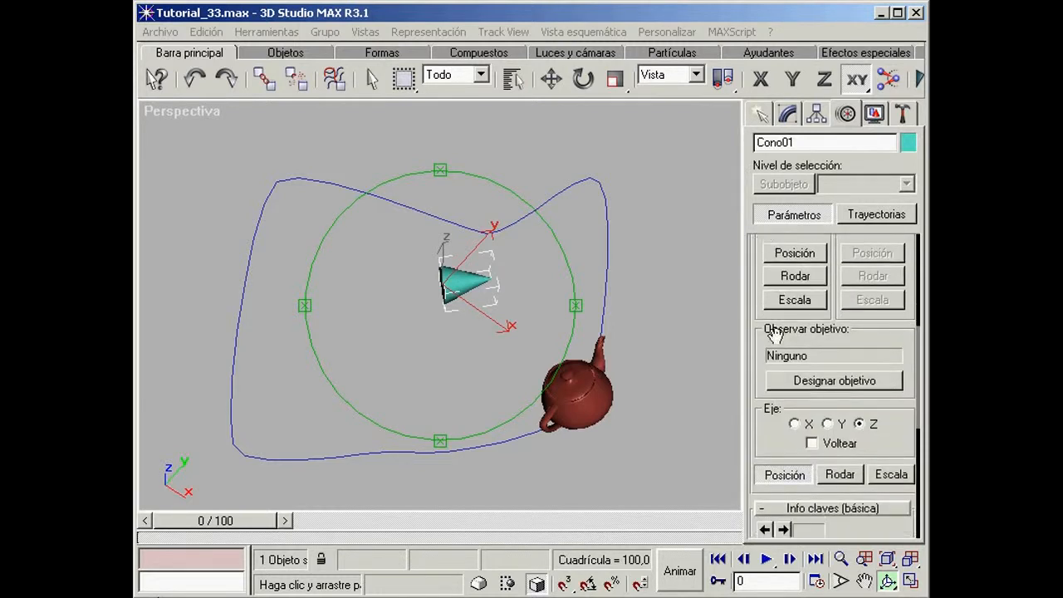
left_click(853, 385)
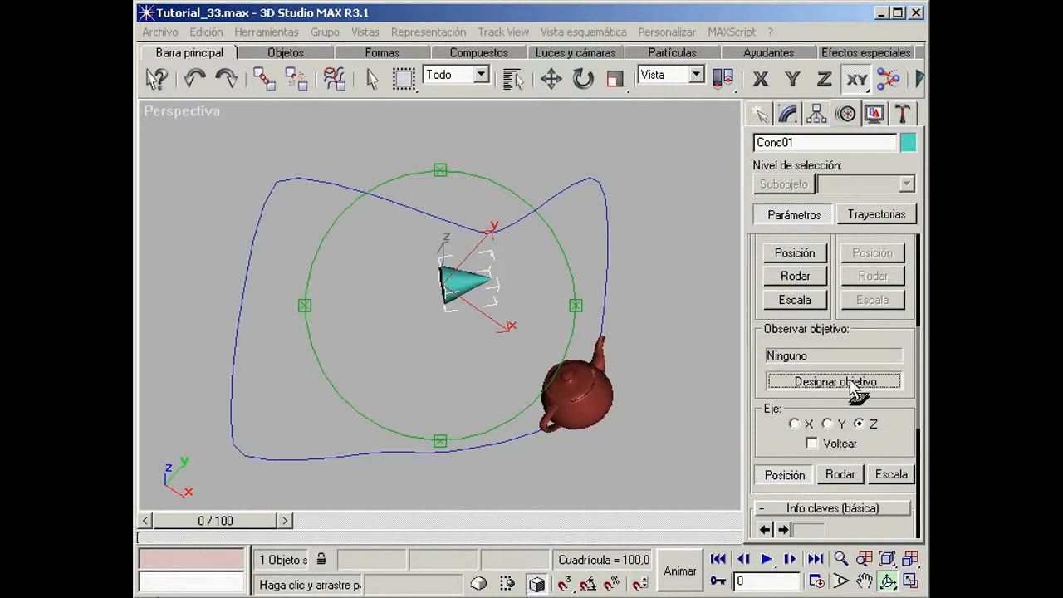
left_click(610, 396)
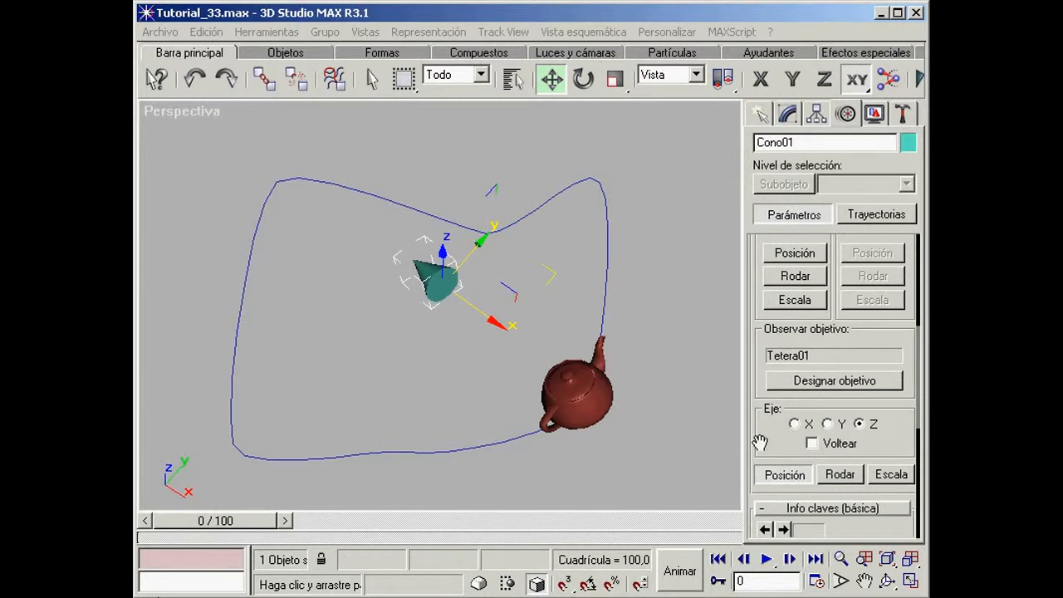
Step: Toggle Voltear to compare both cone orientations and leave it enabled, so the cone's tip points at the teapot
left_click(812, 444)
left_click(811, 444)
left_click(812, 443)
left_click(812, 443)
left_click(811, 444)
left_click(812, 444)
left_click(812, 444)
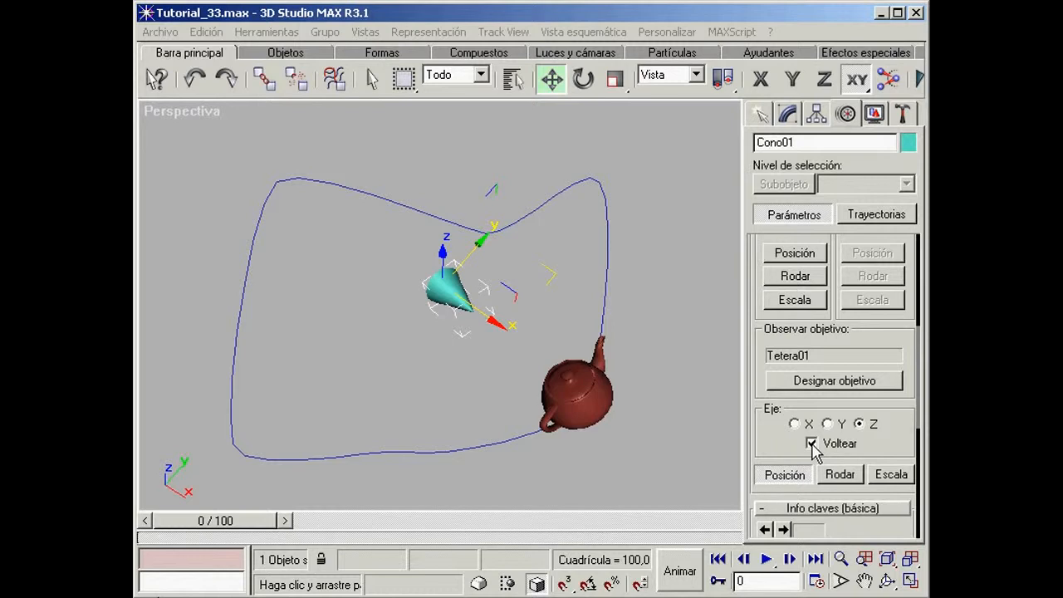
Step: Move the cone outside the spline's far edge and scrub the animation to frame 47 to test its aim at the teapot
mouse_move(179, 519)
left_mouse_down()
mouse_move(647, 507)
mouse_move(167, 517)
left_mouse_up()
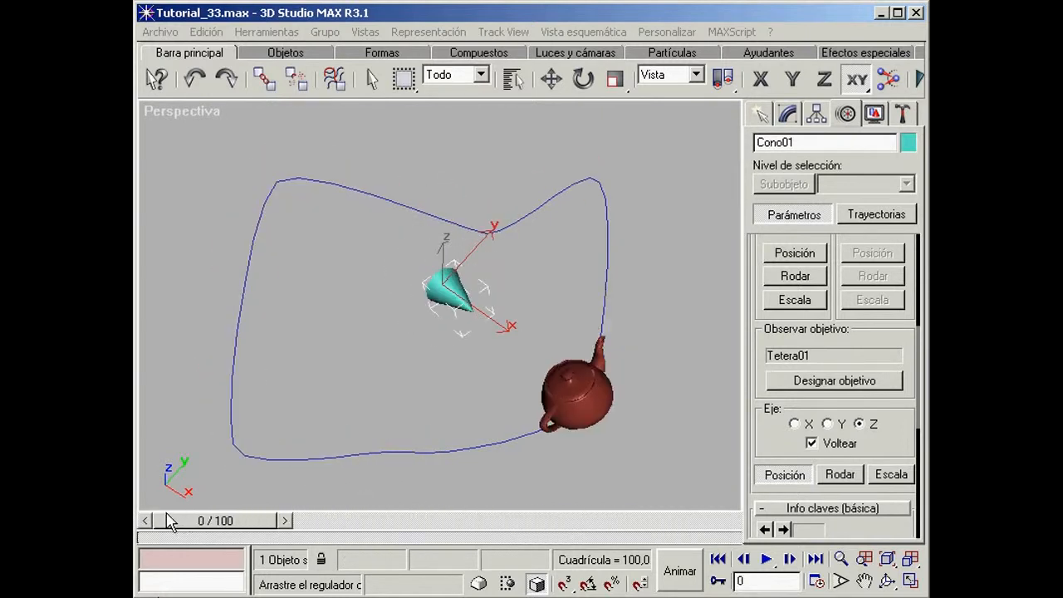
key("w")
left_click_drag(471, 252, 406, 311)
left_click_drag(438, 363, 479, 138)
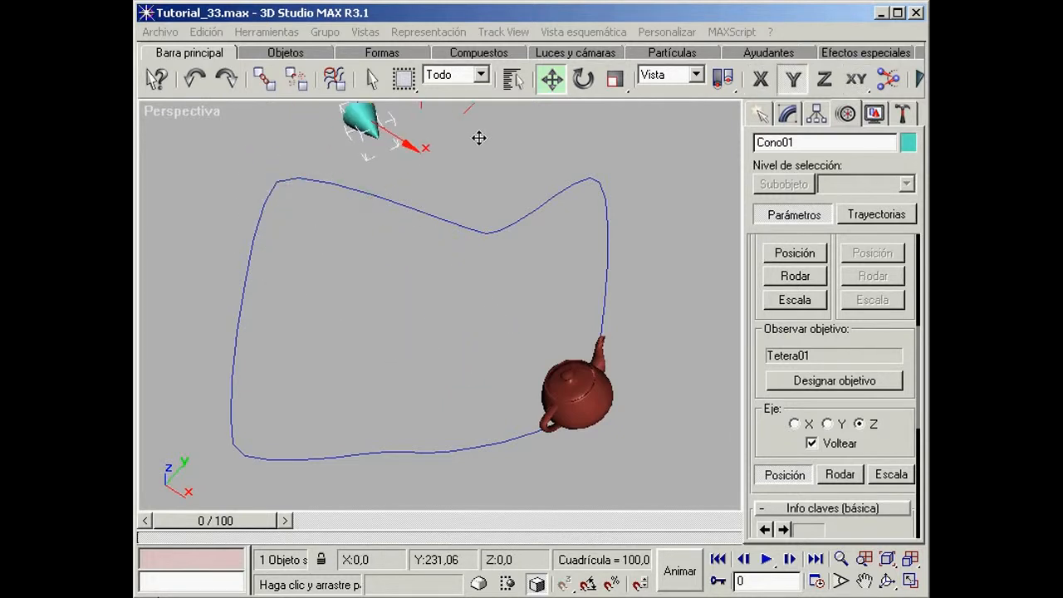
left_click_drag(408, 142, 492, 196)
left_click_drag(197, 527, 412, 527)
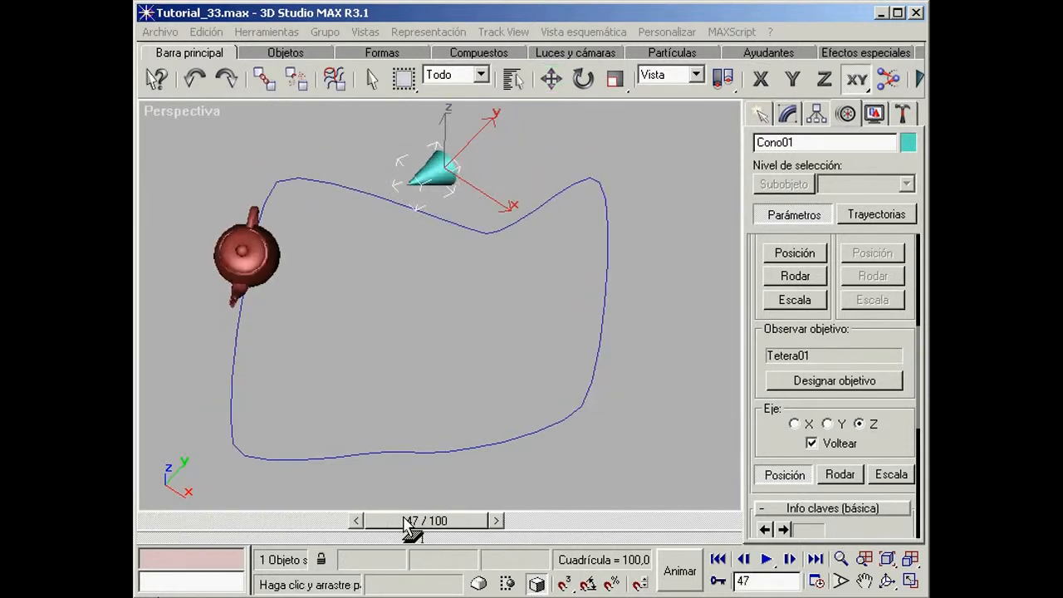
Step: Move the cone back inside the spline, scrubbing the animation to frame 38 to check its aim from different positions
key("w")
left_click_drag(446, 123, 442, 355)
left_click_drag(424, 521, 198, 493)
key("w")
key("F7")
left_click_drag(421, 332, 423, 261)
left_click_drag(208, 520, 371, 530)
left_click_drag(408, 284, 462, 325)
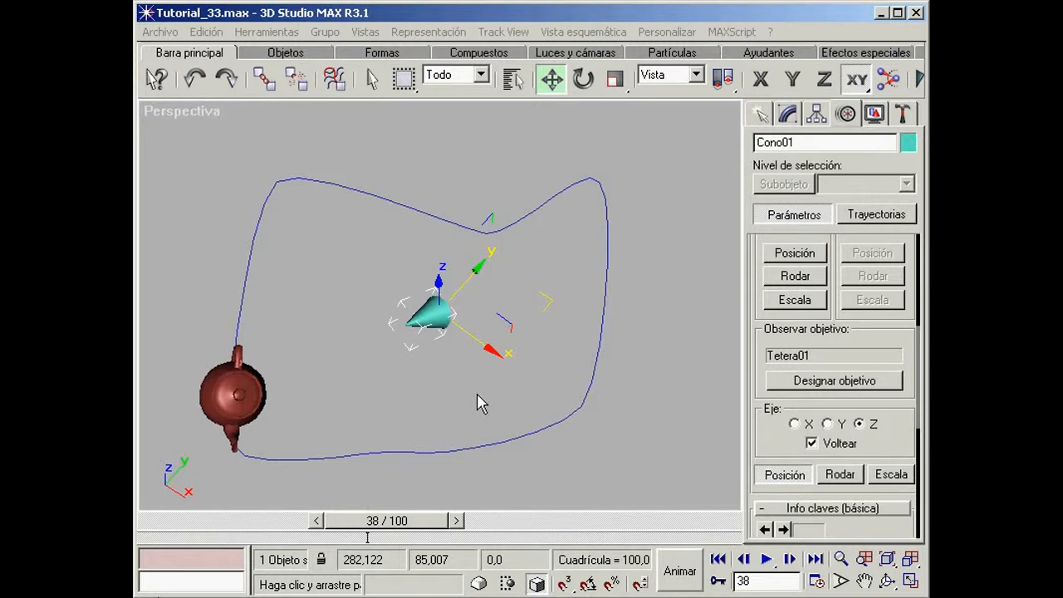
Step: Create an Estrella2 polyhedron about 42 in radius outside the spline, from the extended primitives
left_click(761, 119)
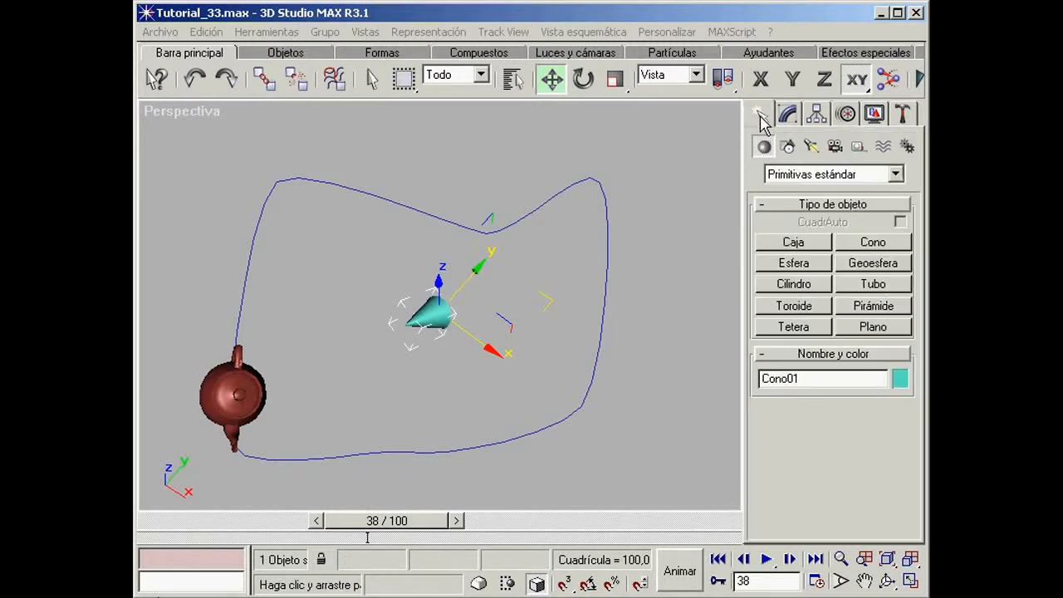
left_click(897, 176)
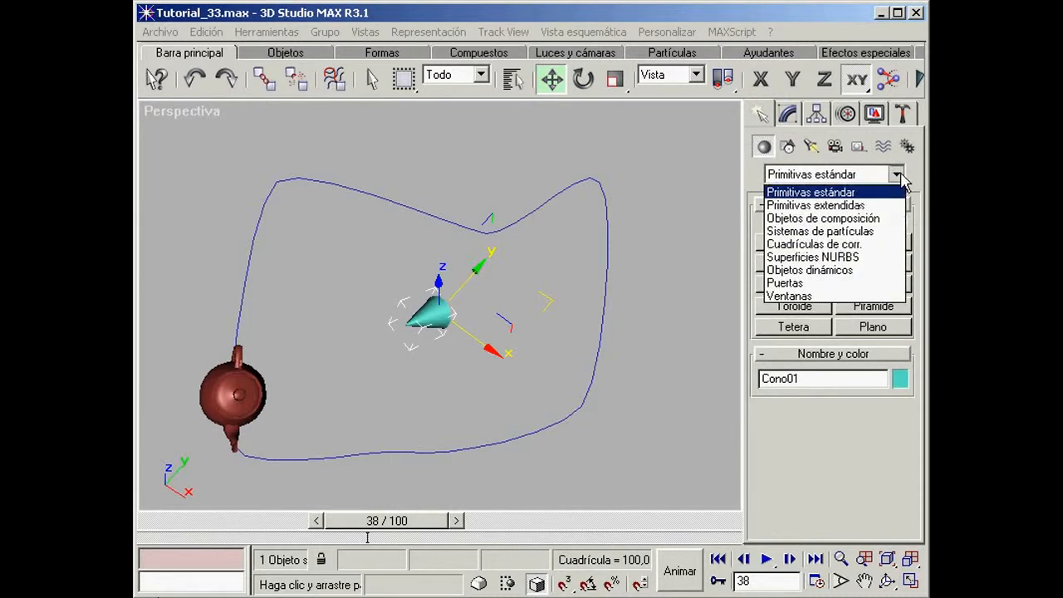
left_click(866, 206)
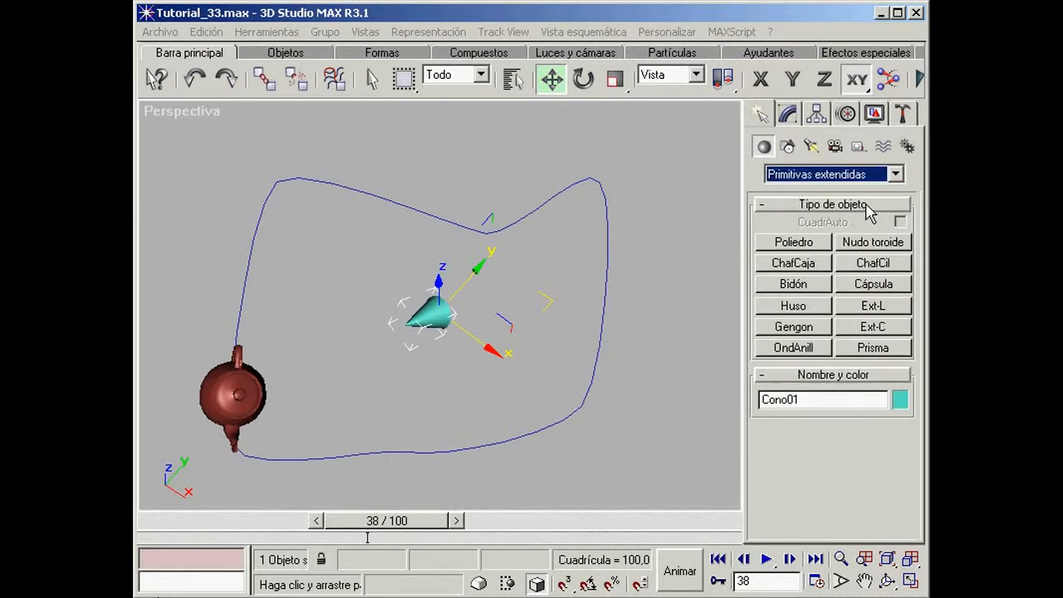
left_click(799, 245)
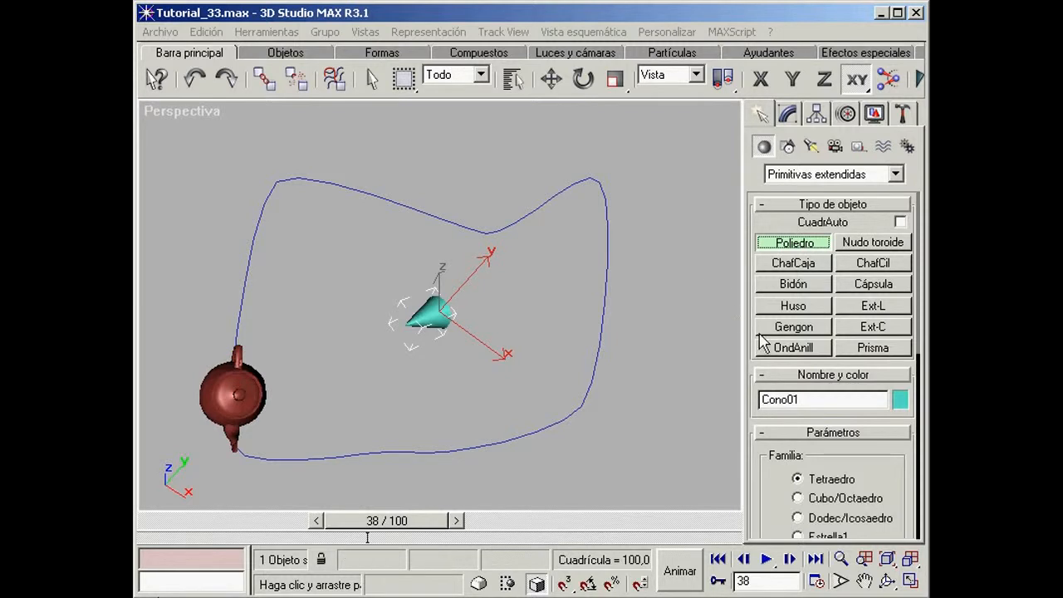
left_click_drag(873, 465, 866, 360)
left_click(798, 456)
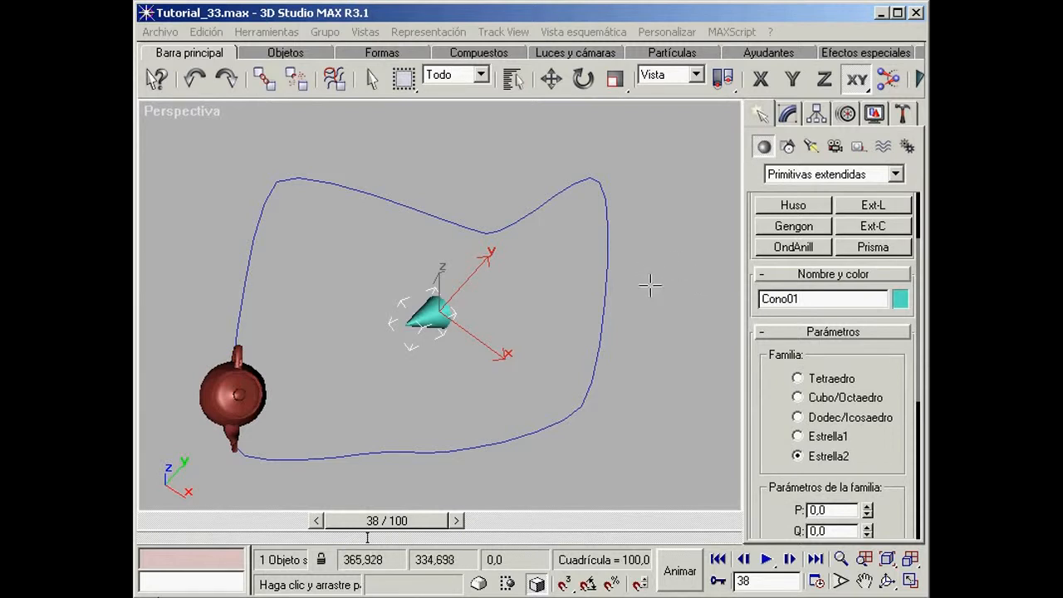
left_click_drag(651, 286, 681, 299)
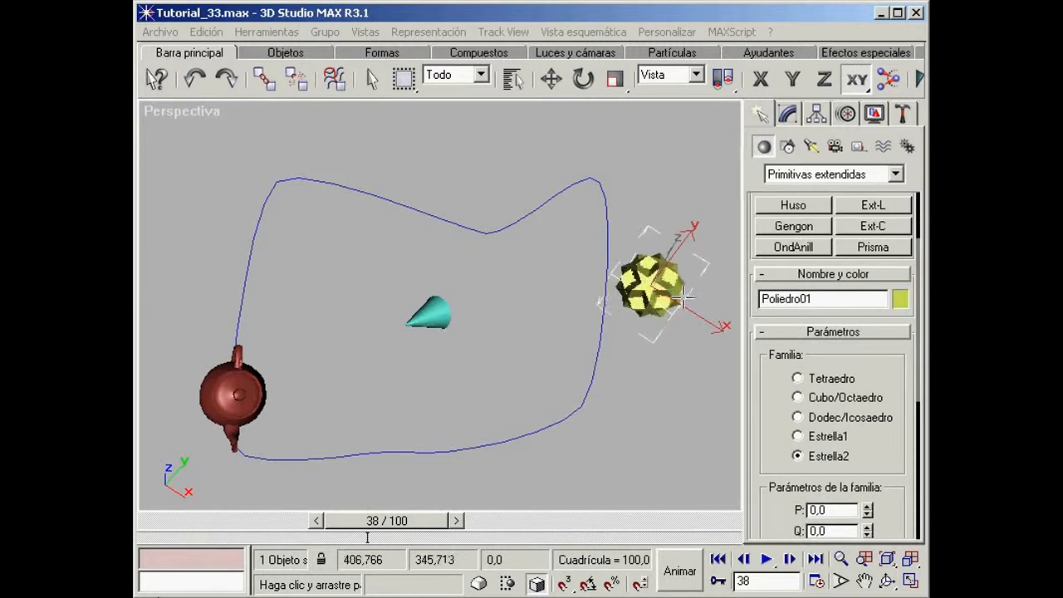
Step: Set the polyhedron's Radio to 40
left_click_drag(776, 430, 783, 139)
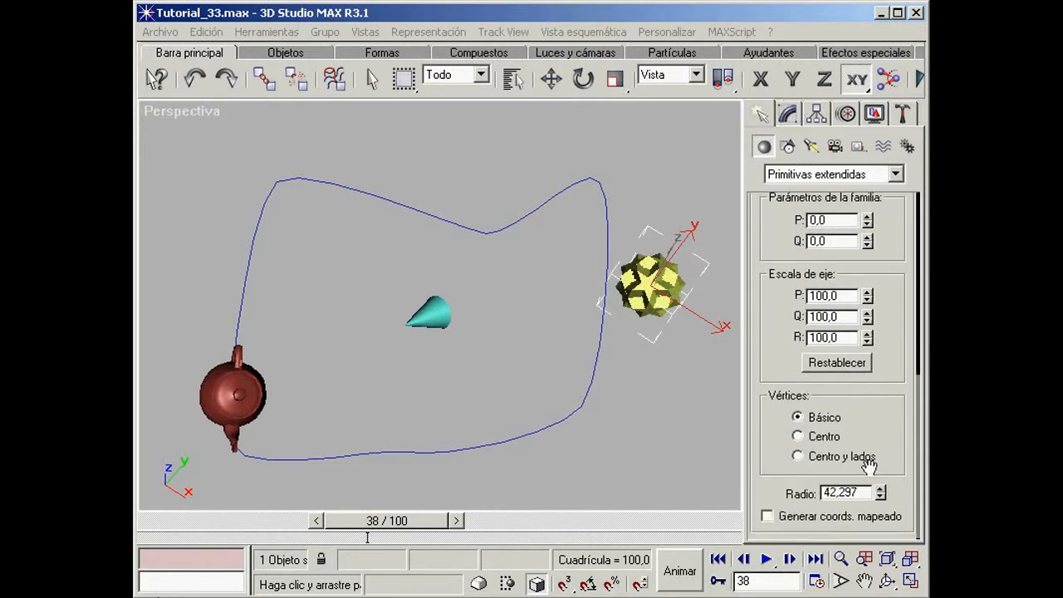
double_click(865, 492)
type("40")
key("Return")
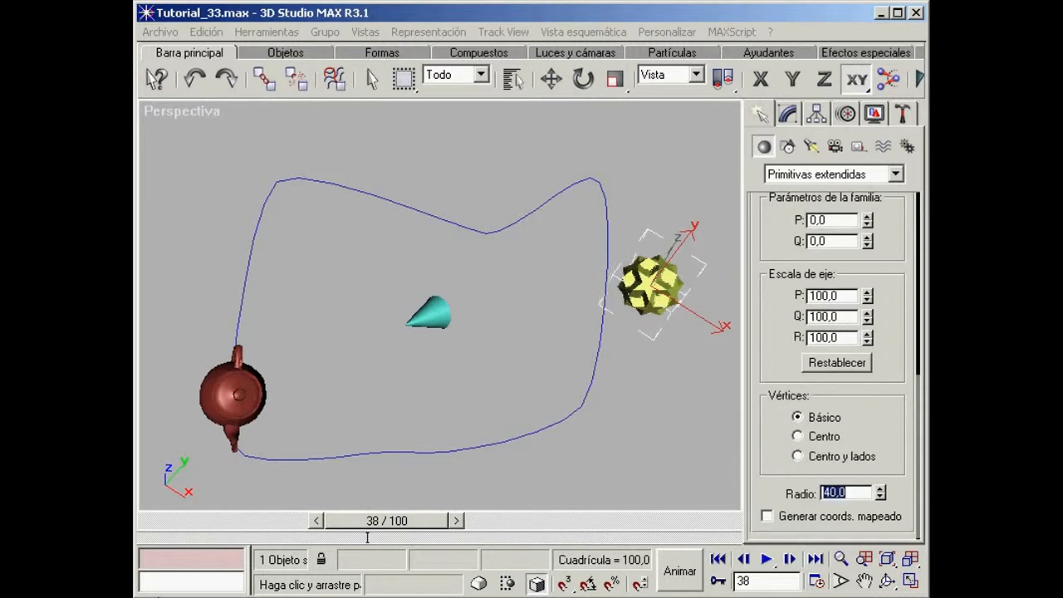
Step: Animate the polyhedron's family parameter Q to 1.0 at frame 100, and return the timeline to frame 0
left_click_drag(425, 525, 737, 525)
left_click(679, 570)
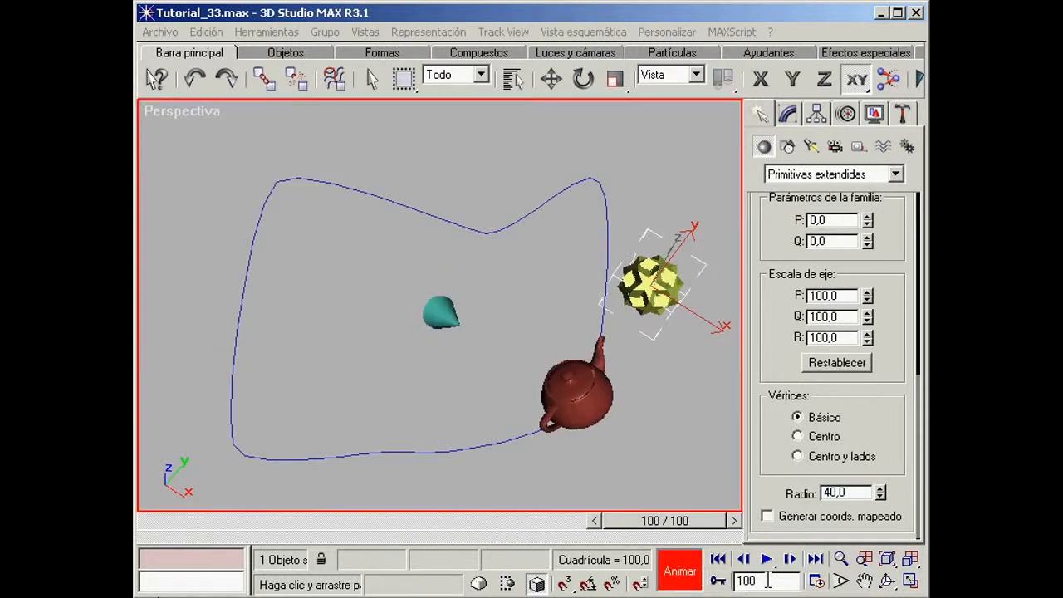
double_click(846, 242)
type("1")
key("Return")
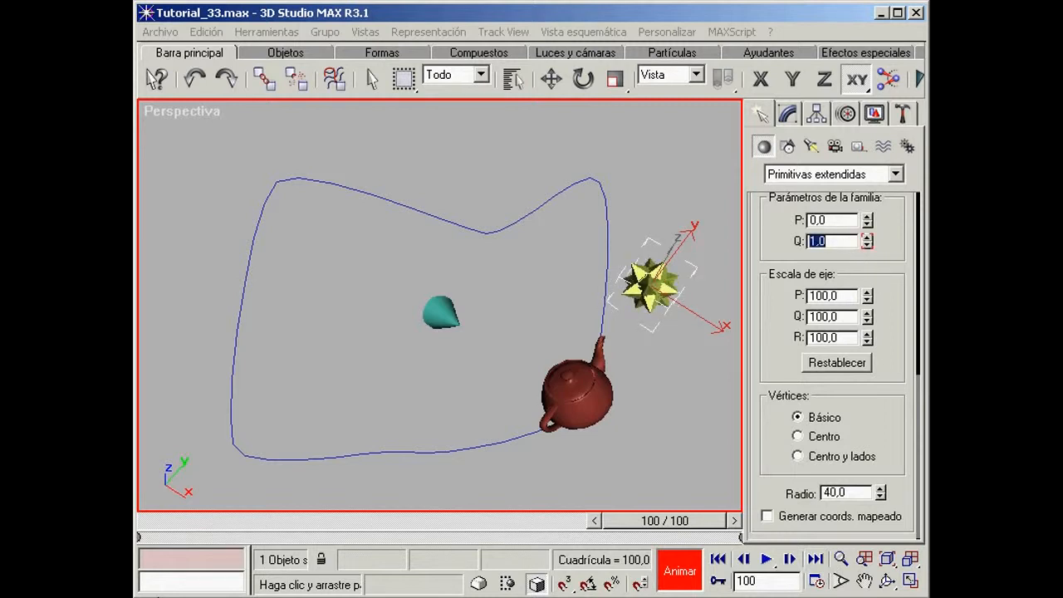
left_click(688, 571)
left_click_drag(686, 527, 215, 519)
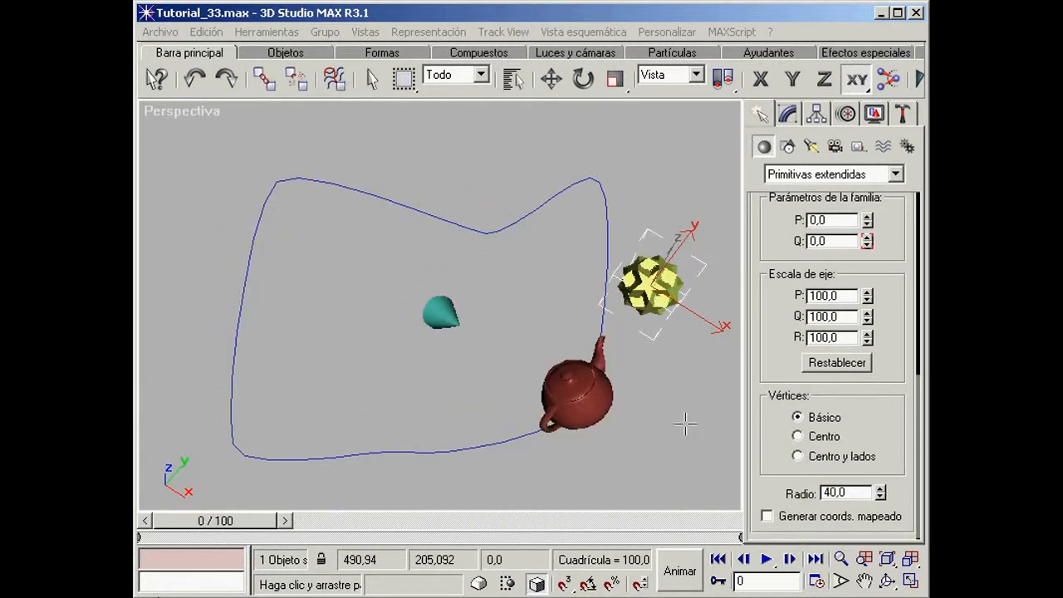
Step: Open Track View, expand all tracks under Objetos and widen the hierarchy pane
left_click_drag(691, 87, 296, 112)
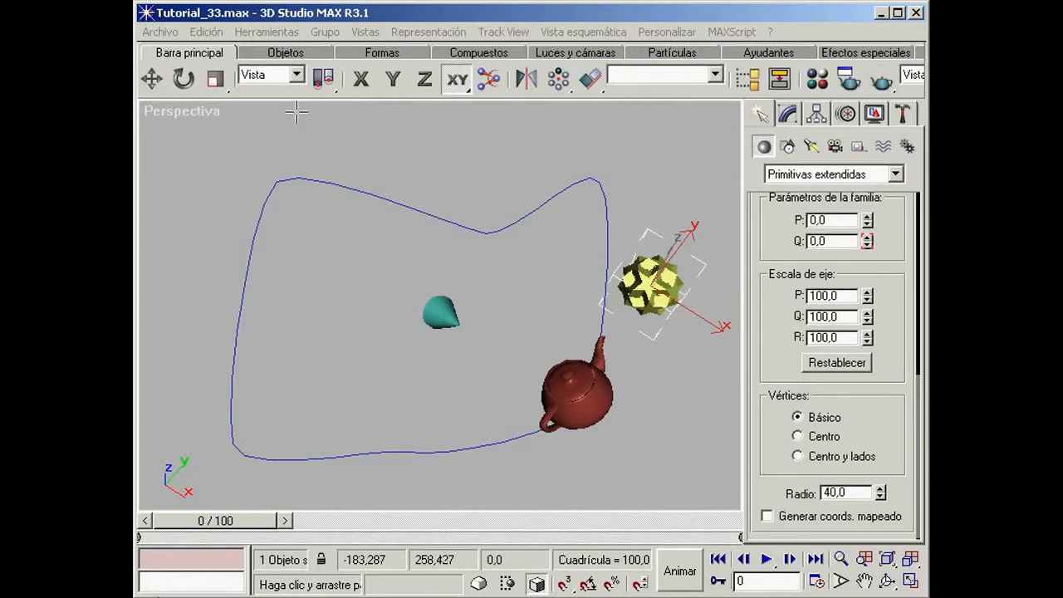
left_click(743, 83)
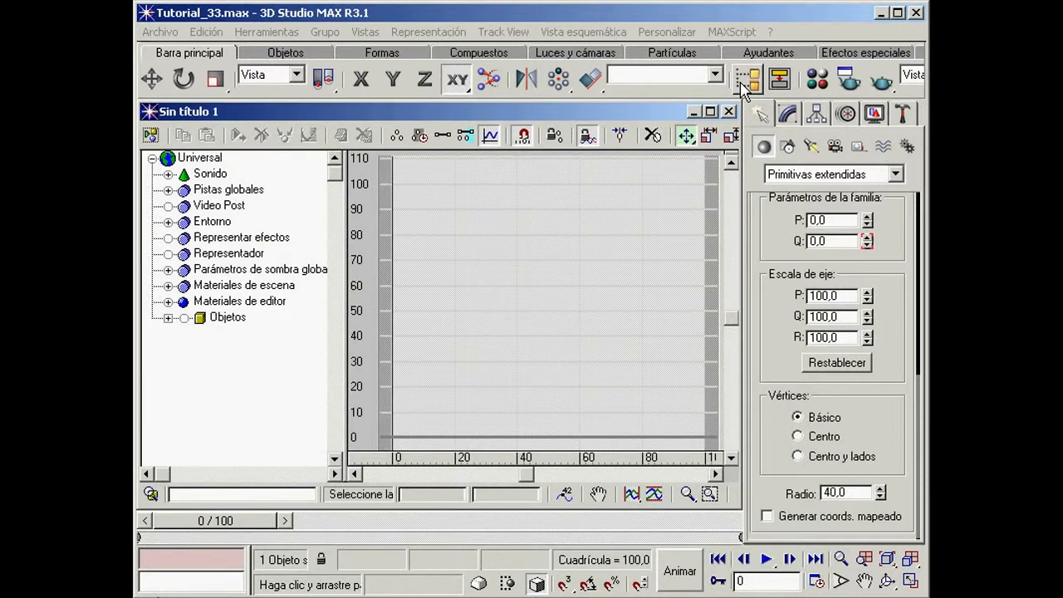
left_click(228, 318)
right_click(226, 324)
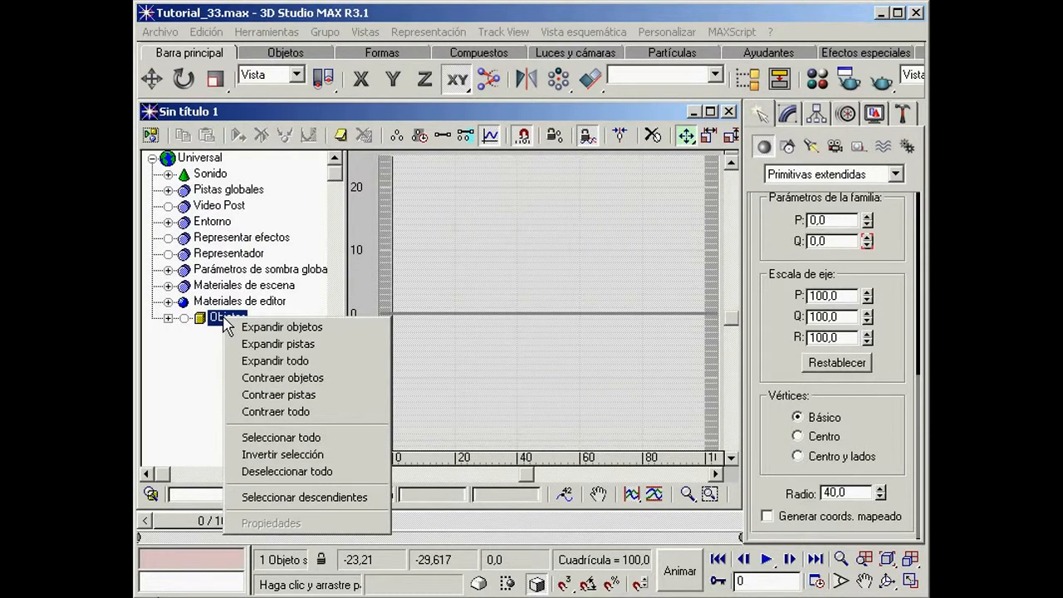
left_click(270, 343)
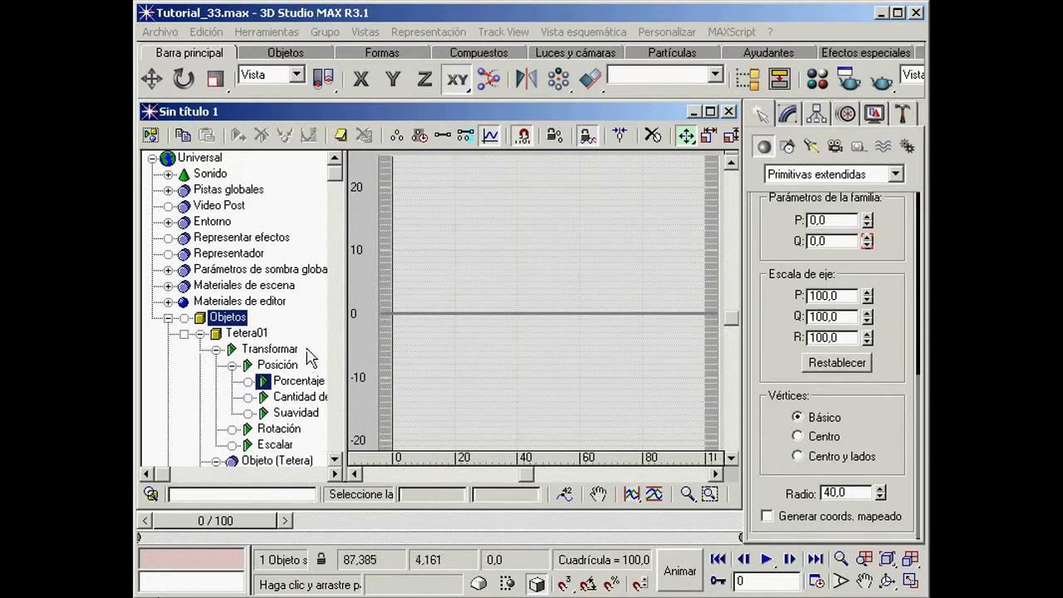
left_click_drag(344, 336, 447, 333)
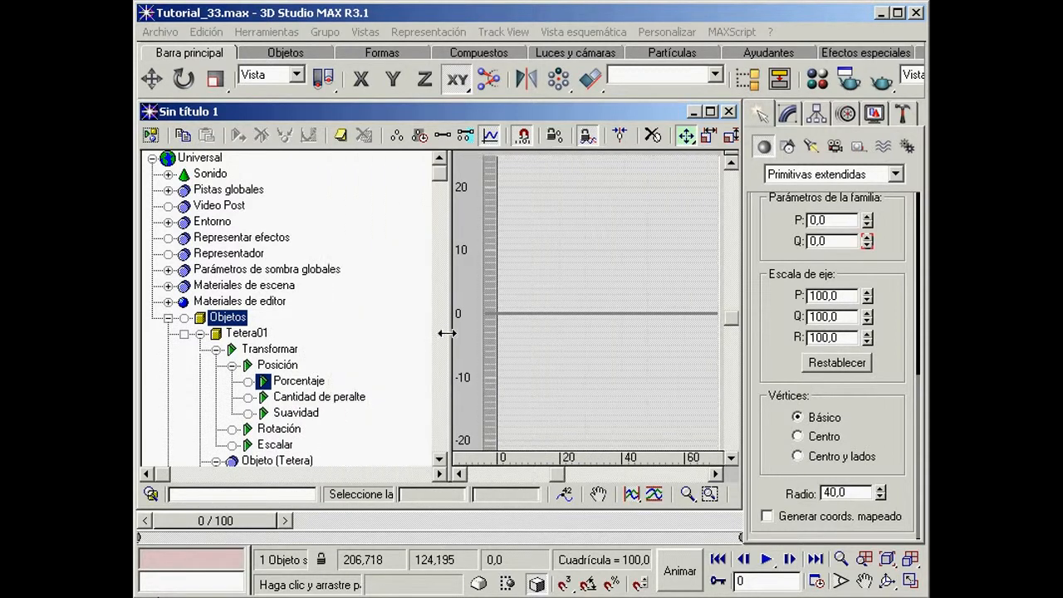
Step: Collapse the Objeto (Tetera), Material #1 and Cono01 branches in the hierarchy to reach the polyhedron's tracks
left_click_drag(383, 335, 382, 241)
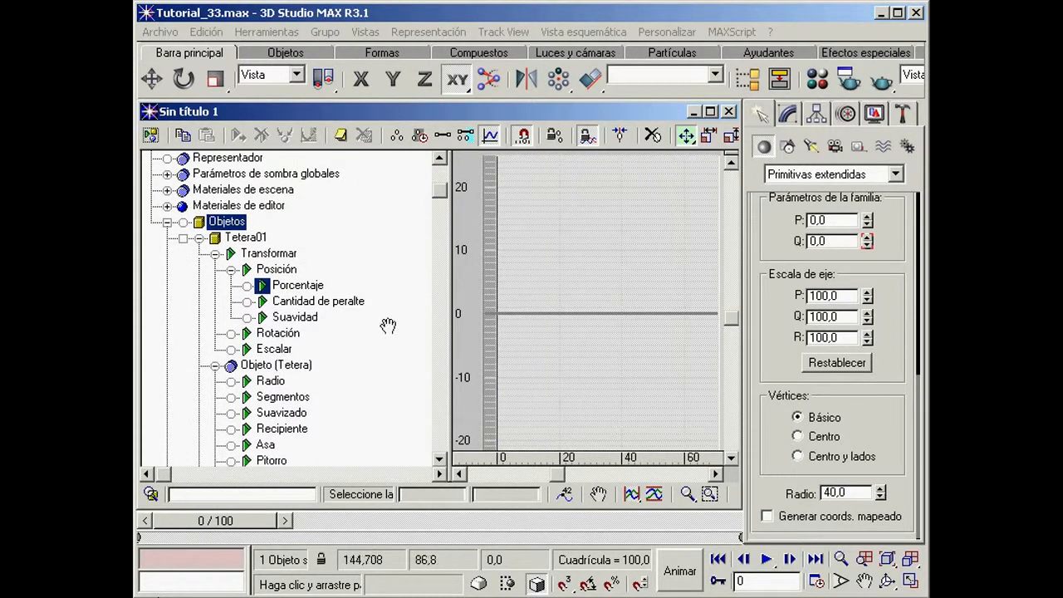
left_click_drag(390, 339, 373, 339)
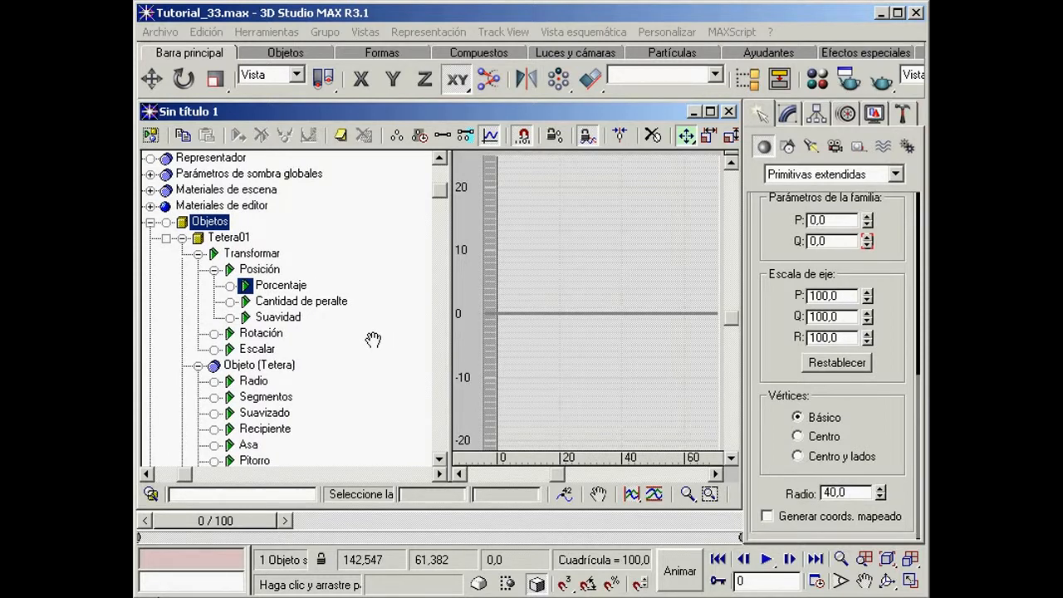
left_click_drag(373, 339, 368, 301)
left_click(198, 333)
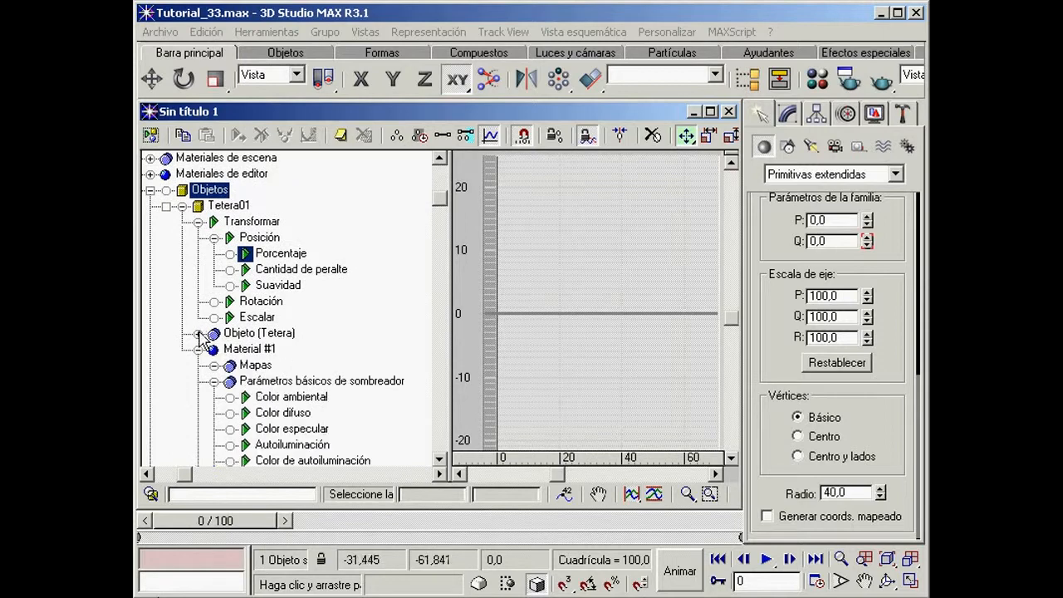
left_click(199, 349)
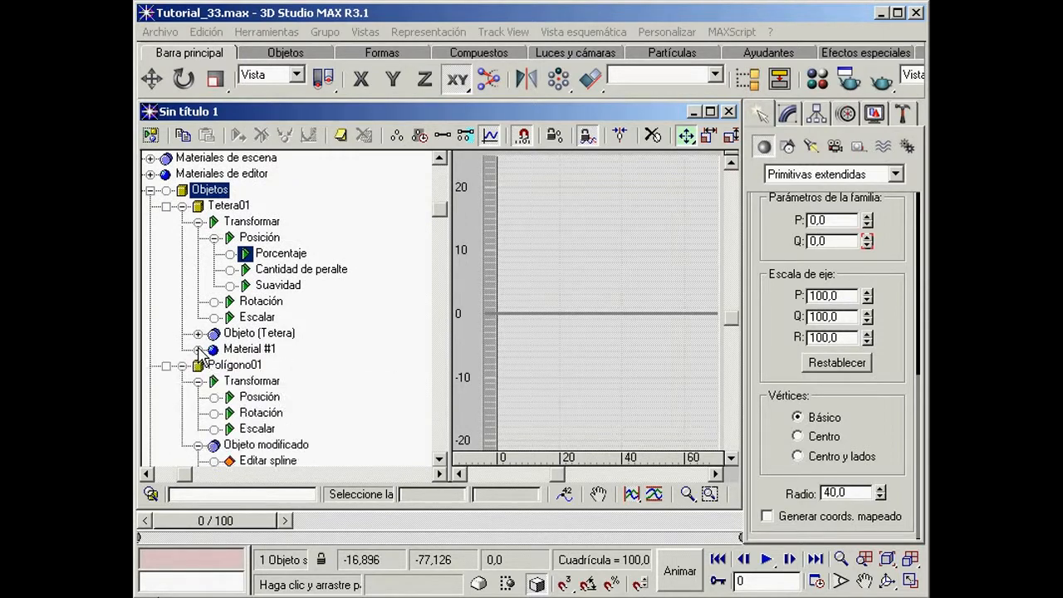
left_click_drag(372, 372, 379, 209)
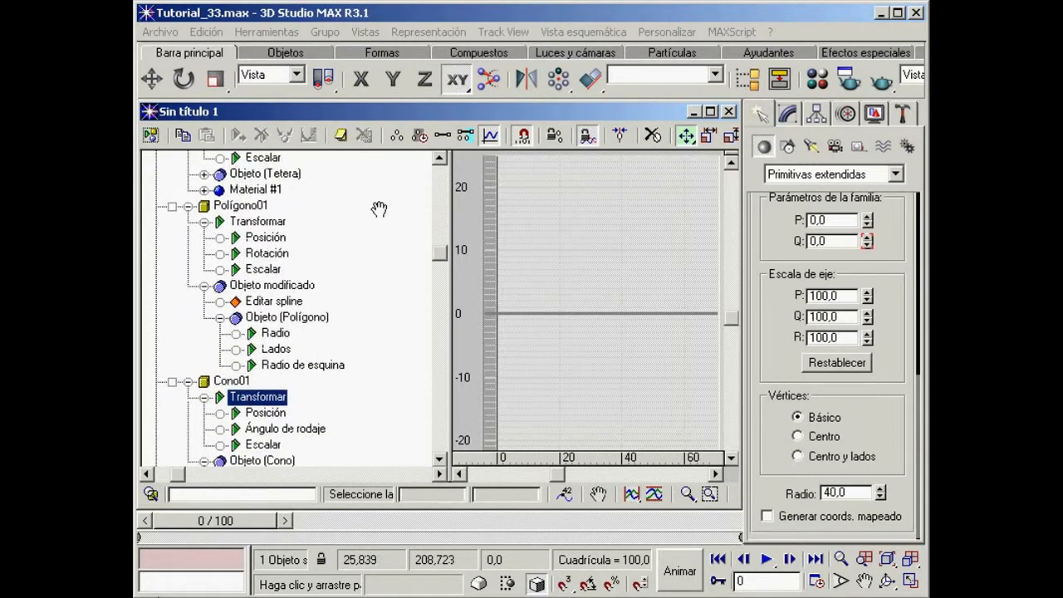
left_click_drag(355, 385, 355, 239)
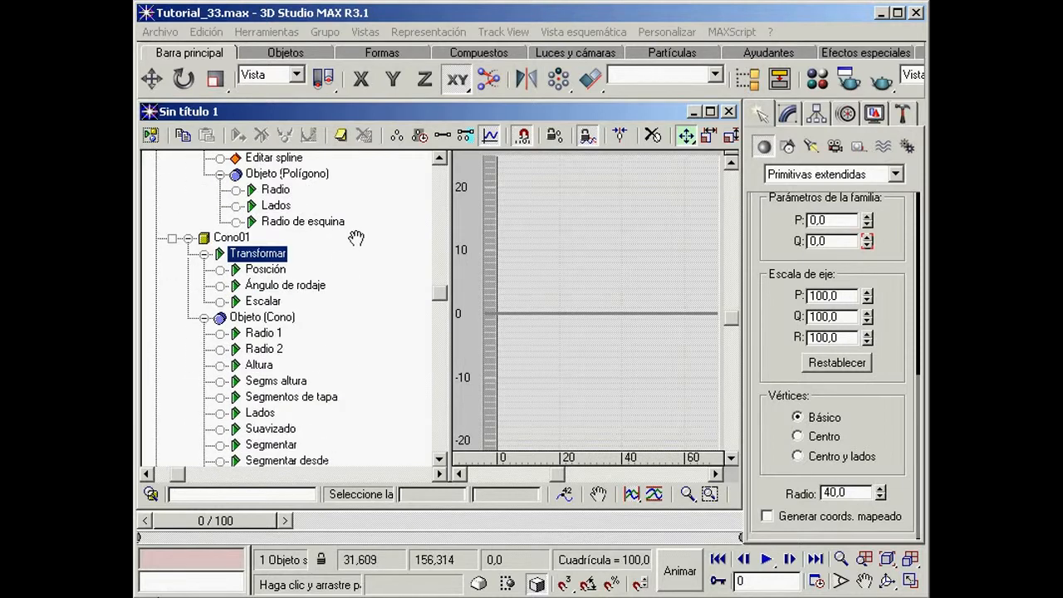
left_click(205, 318)
left_click(188, 238)
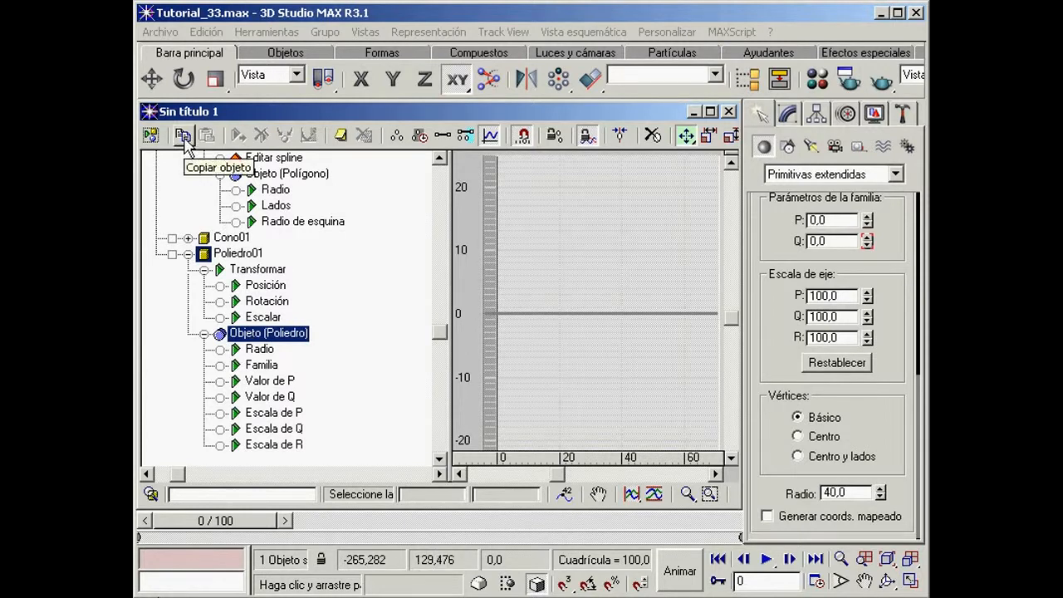
Step: Paste the copied Objeto (Poliedro) onto the Objeto (Tetera) track of Tetera01 and accept the paste options
left_click_drag(361, 189, 355, 371)
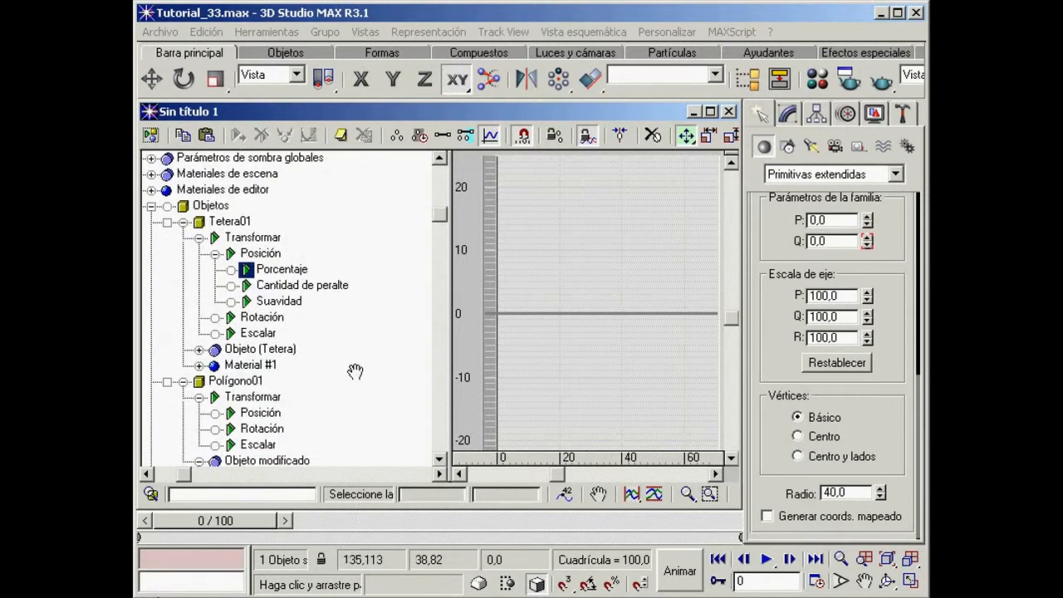
left_click(230, 222)
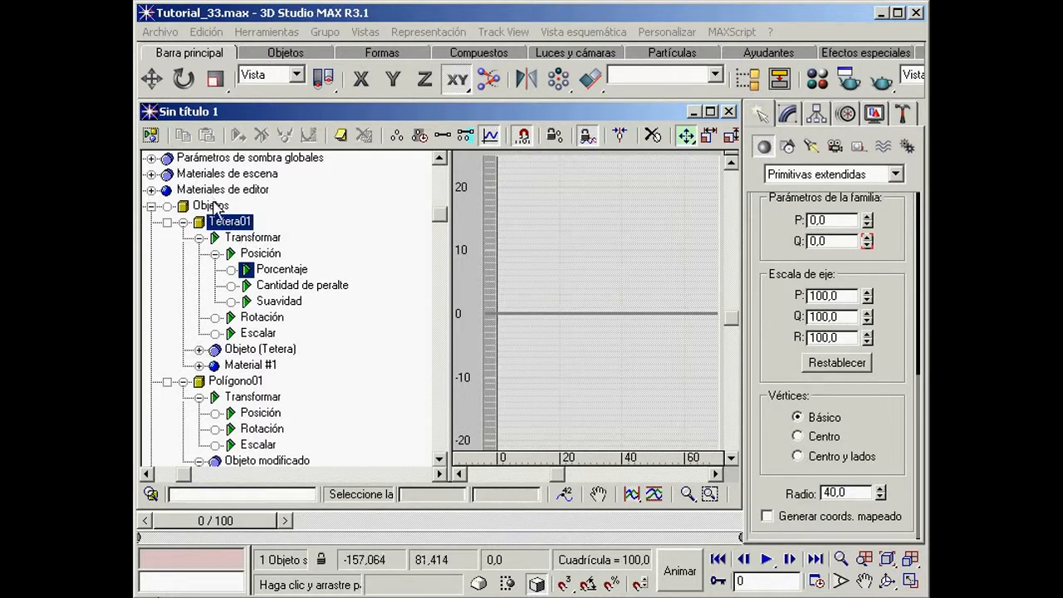
left_click(212, 206)
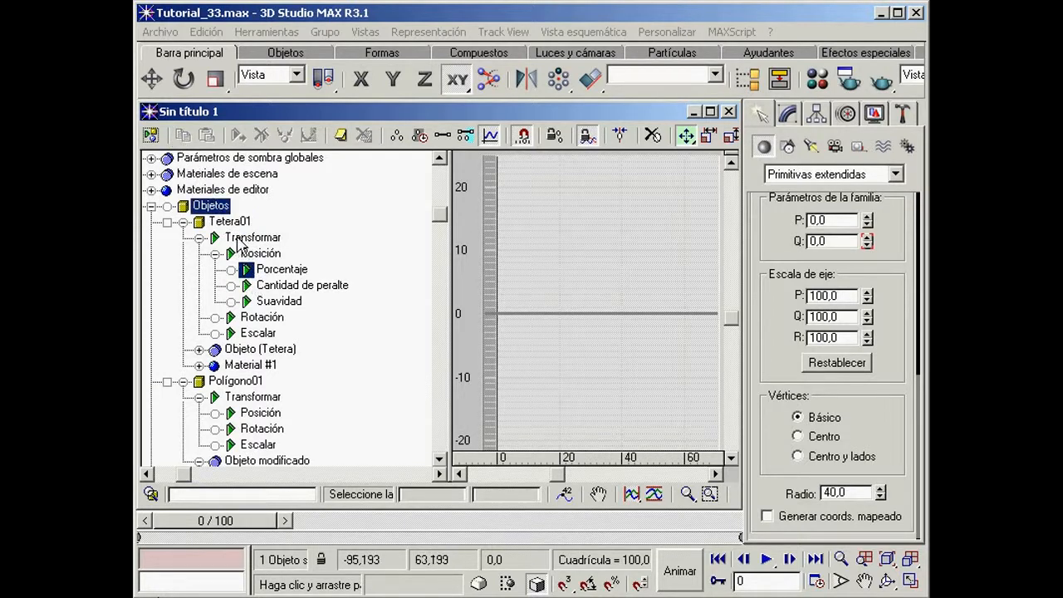
left_click(245, 353)
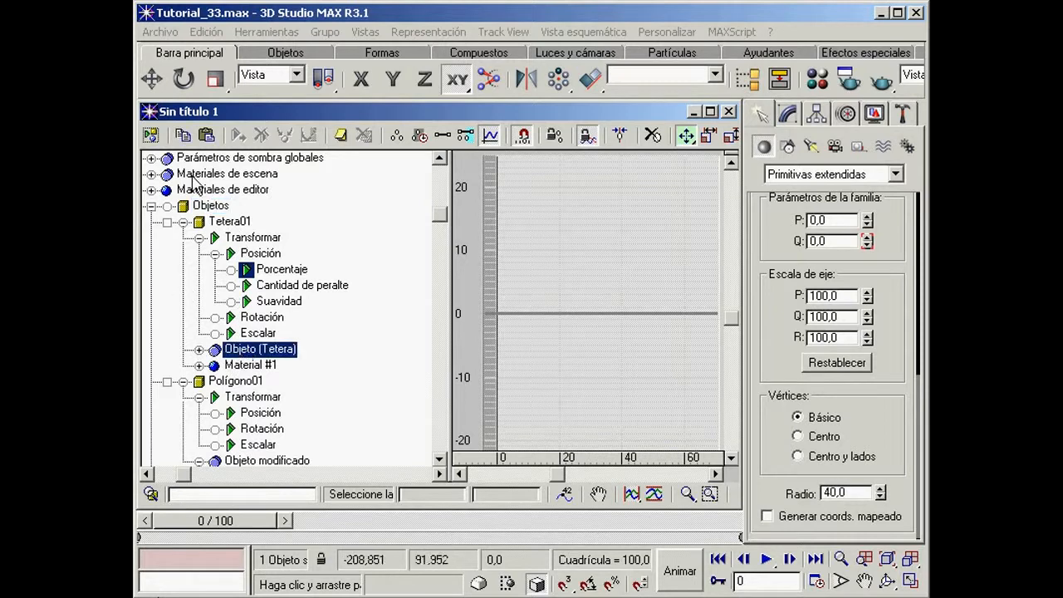
left_click(206, 136)
left_click(346, 171)
Step: Minimize Track View, scrub the timeline to check the replaced object in the perspective viewport, and restore Track View
left_click(693, 112)
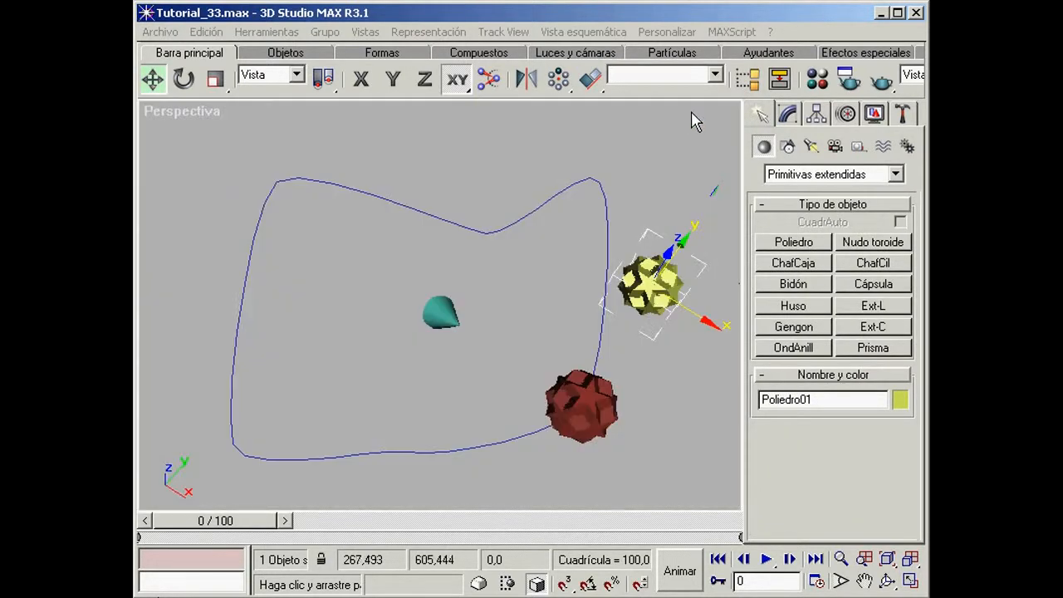
mouse_move(185, 527)
left_mouse_down()
mouse_move(628, 555)
mouse_move(352, 520)
mouse_move(178, 516)
left_mouse_up()
left_click(191, 595)
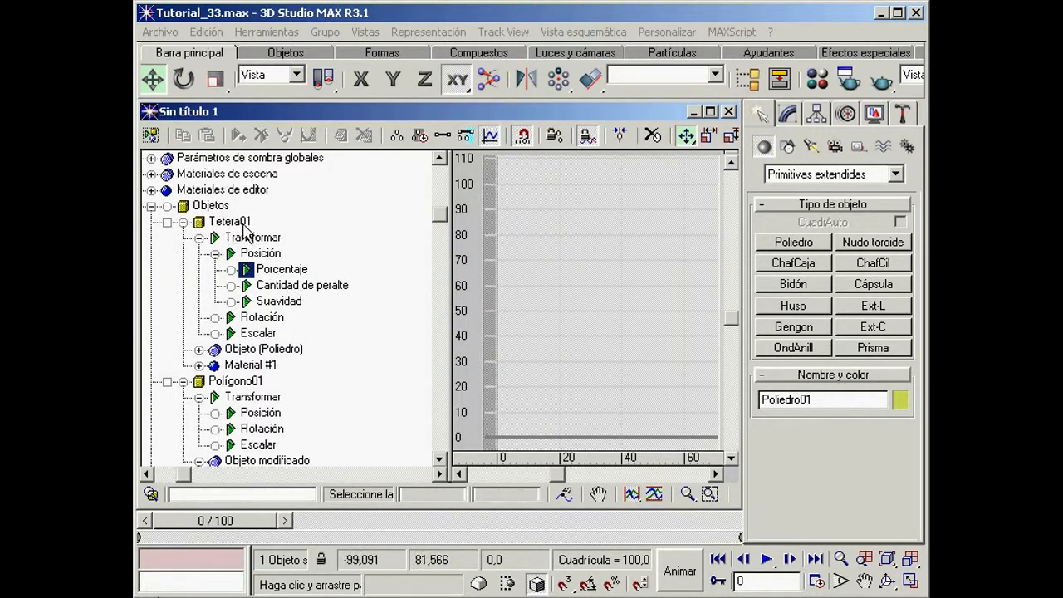
Step: Expand Objeto (Poliedro) under Tetera01 to examine its parameter tracks, and collapse it along with the Polígono01 and Poliedro01 branches
left_click(198, 350)
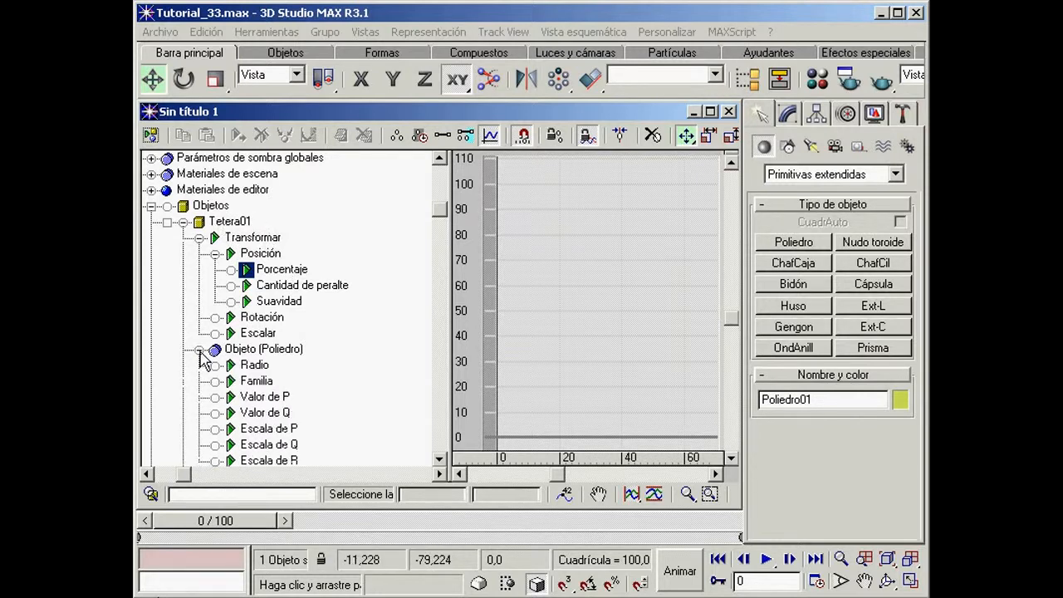
left_click_drag(373, 401, 373, 254)
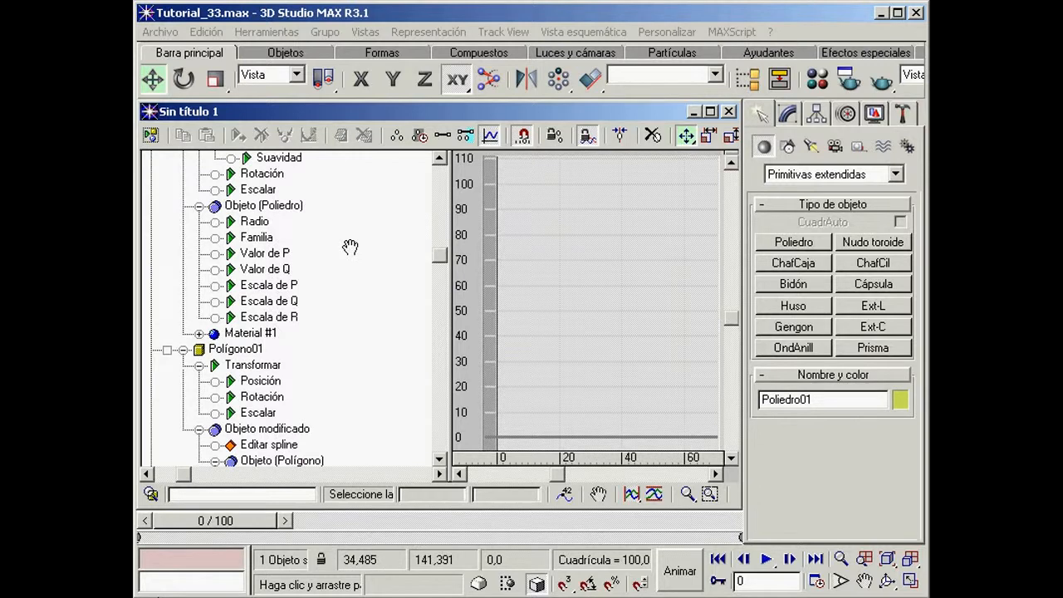
left_click(199, 206)
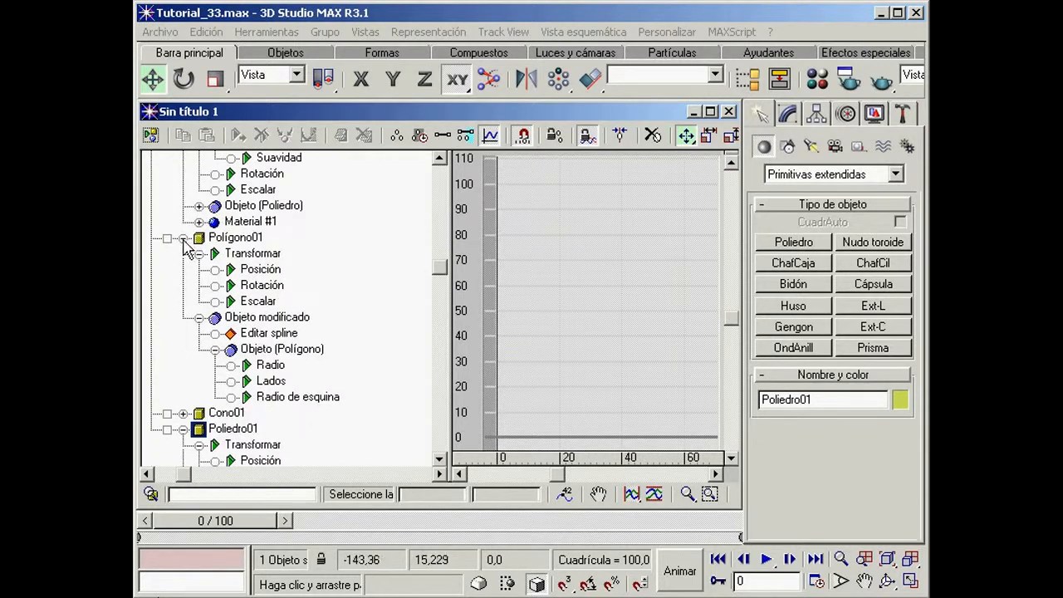
left_click(183, 238)
left_click(182, 270)
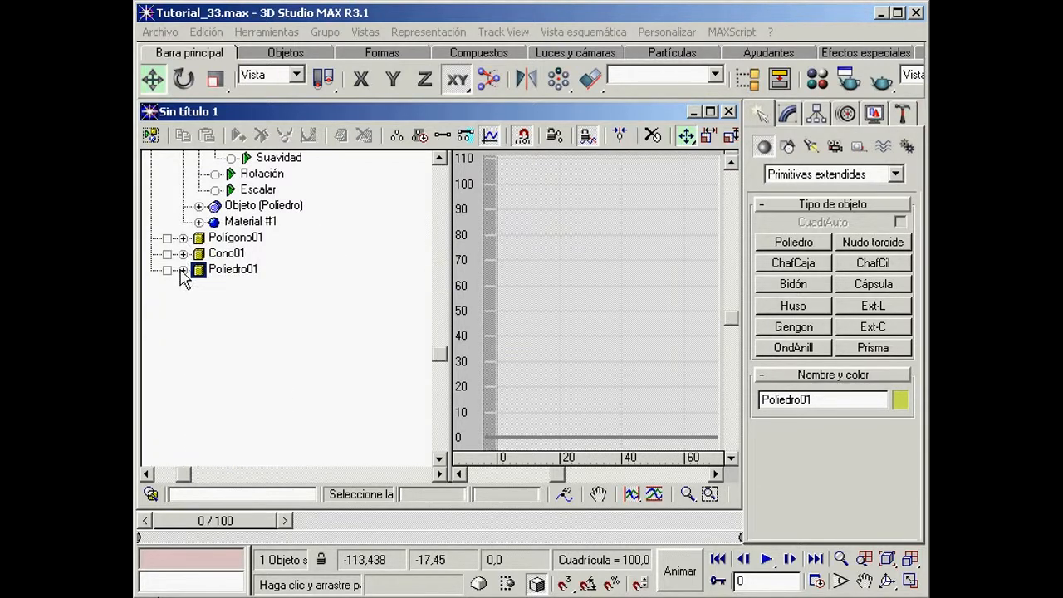
Step: Close Track View and delete the original yellow polyhedron Poliedro01 from the scene
left_click(728, 112)
left_click(707, 275)
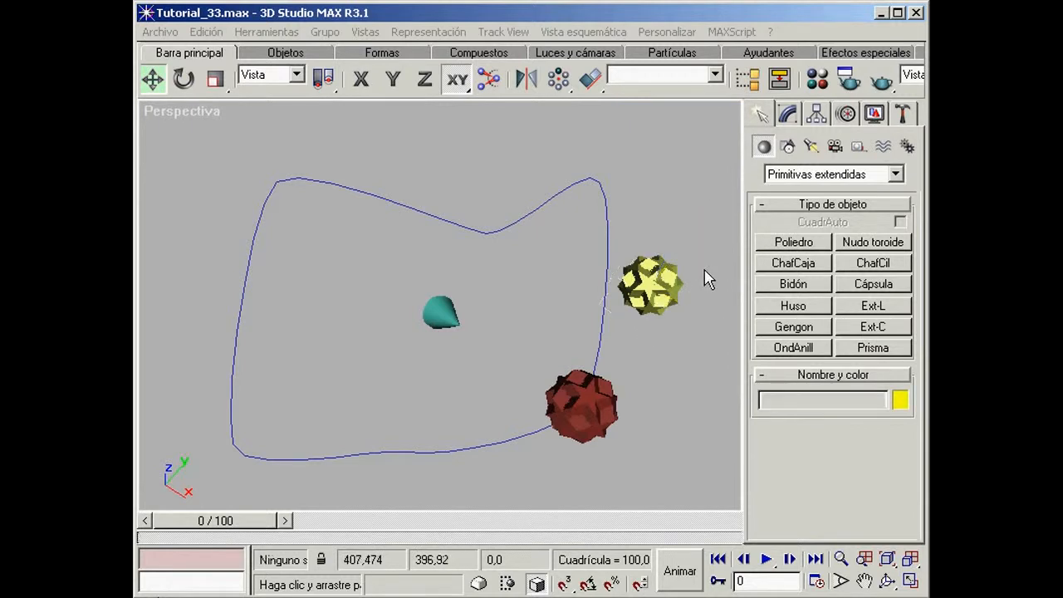
left_click(643, 279)
key("Delete")
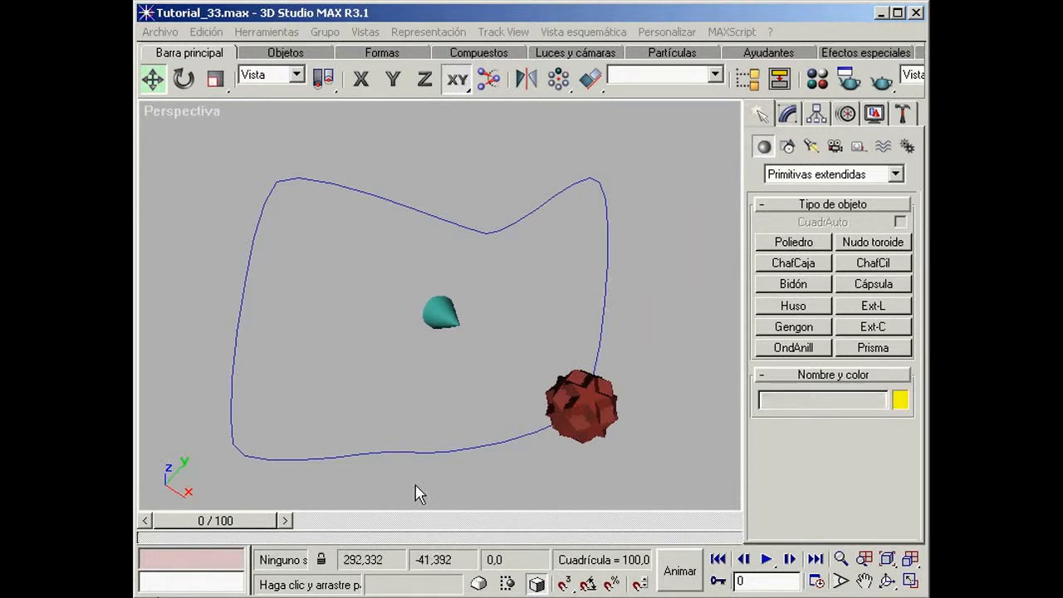
Step: Play the animation of the polyhedron travelling along the spline, stop it, and return the timeline to frame 0
left_click(766, 562)
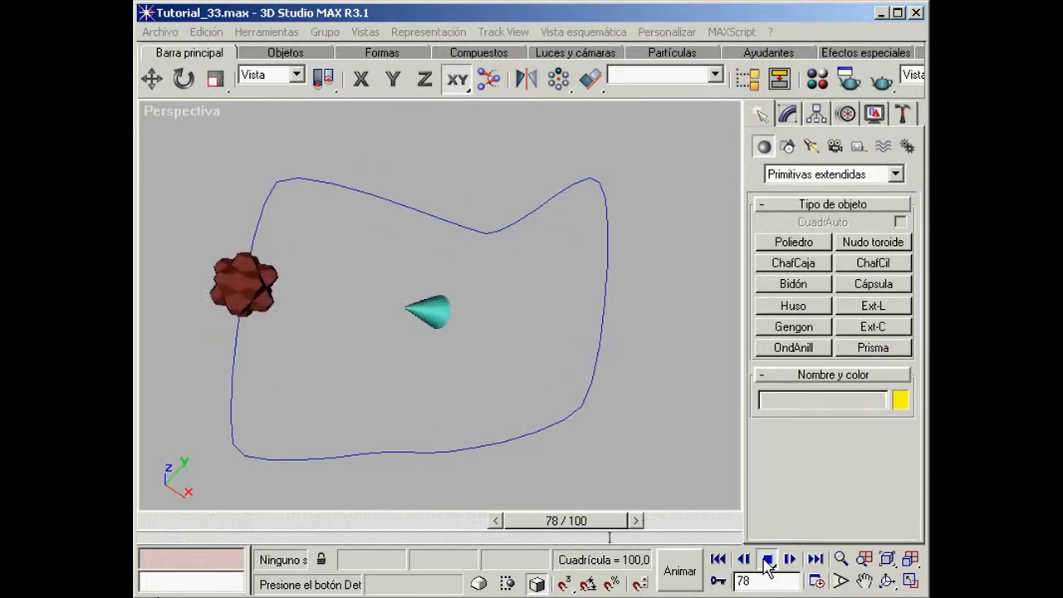
left_click(765, 561)
left_click_drag(309, 520, 208, 525)
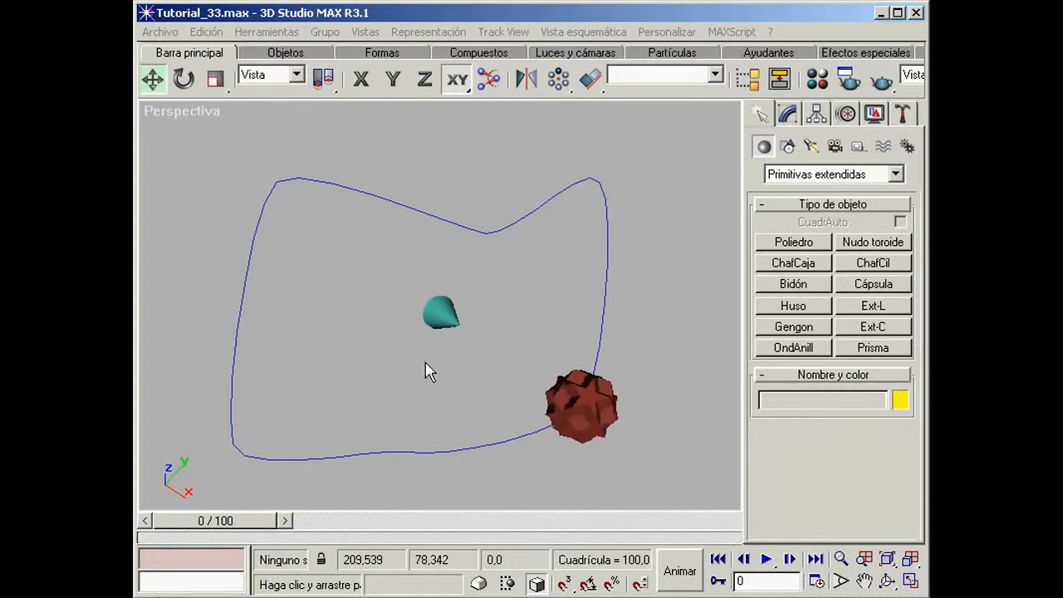